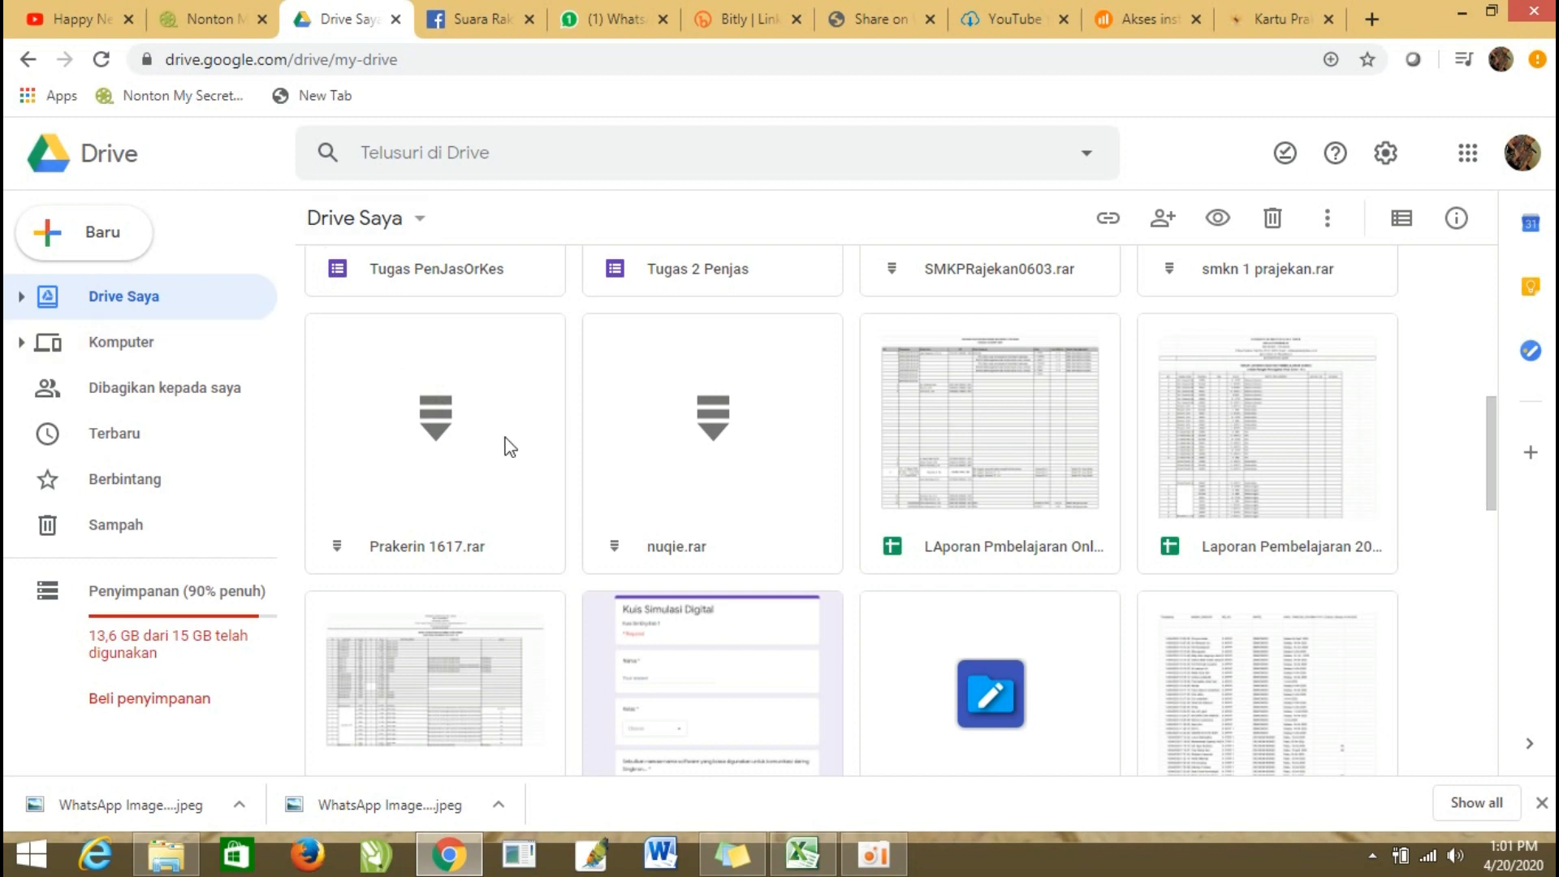
# Create a new blank Google Form (Google Formulir) in Drive.
pyautogui.click(1522, 158)
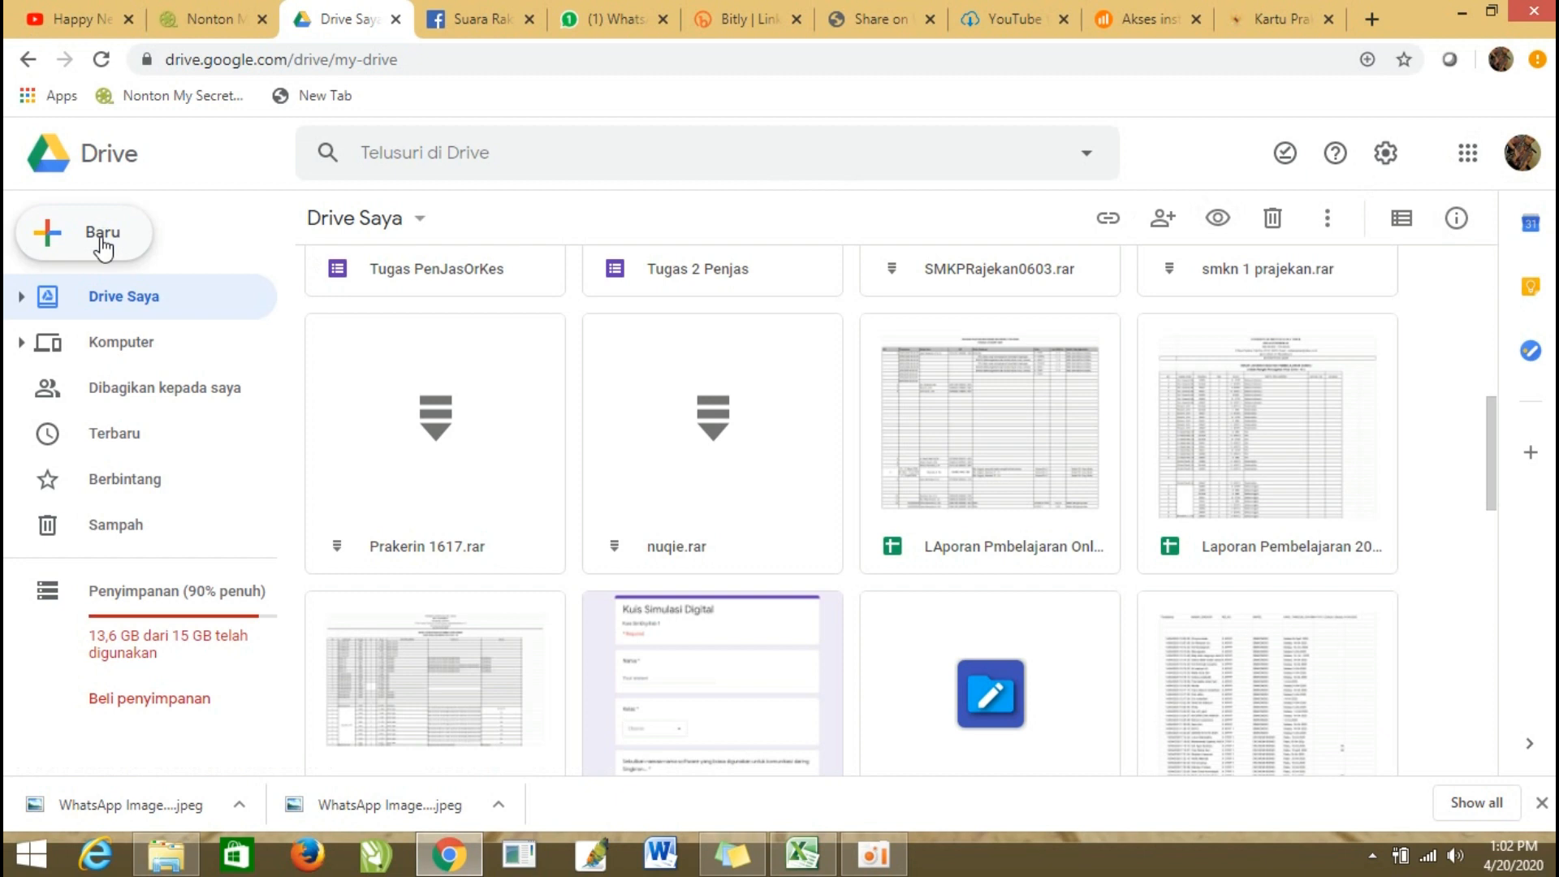
pyautogui.click(102, 240)
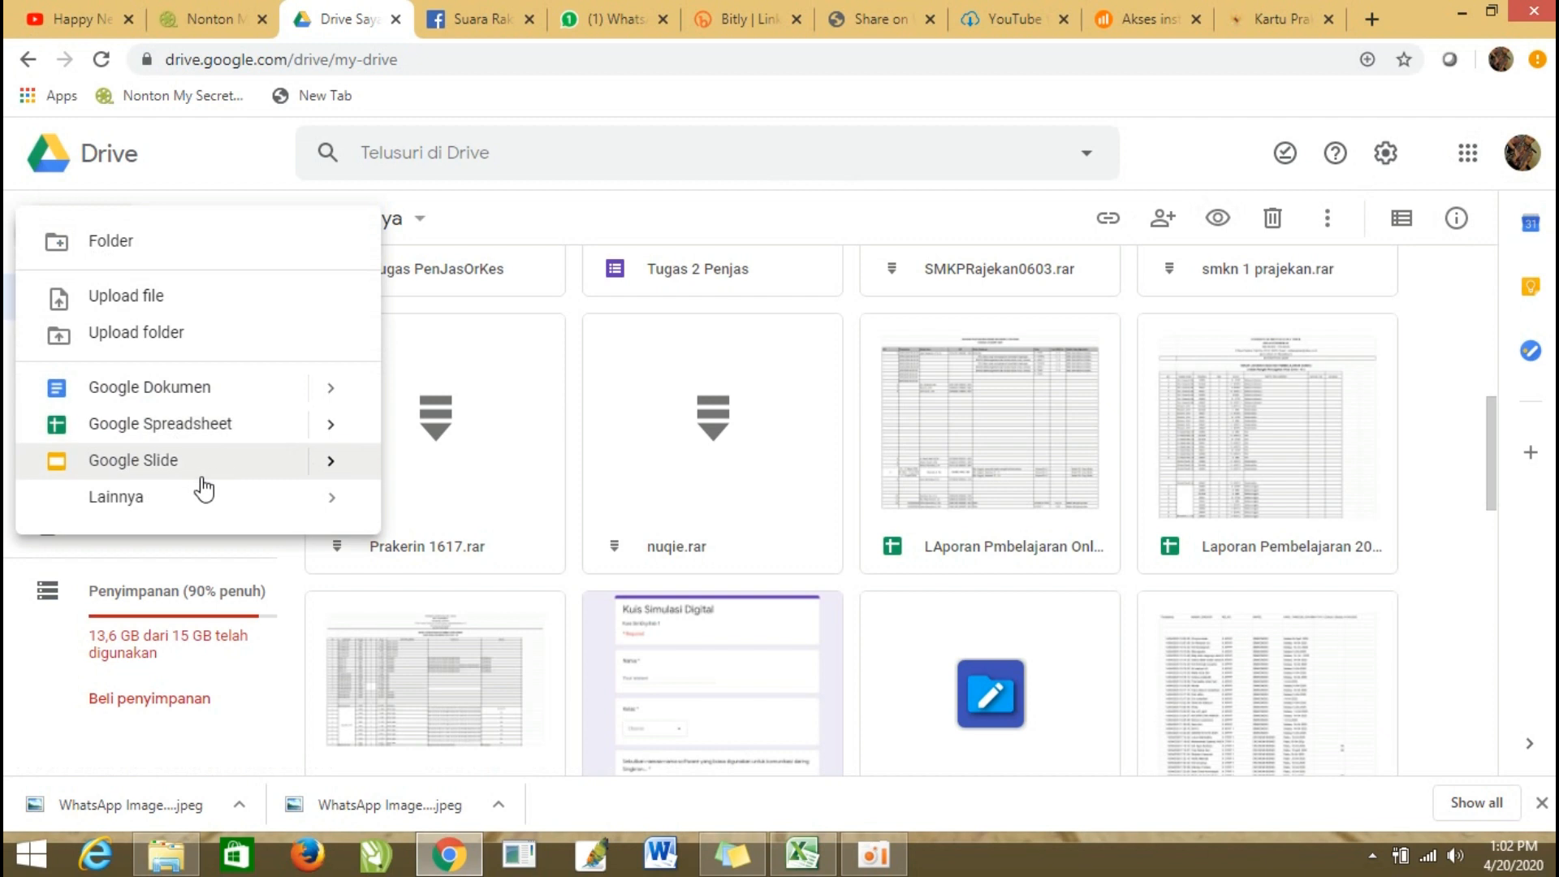
pyautogui.moveTo(228, 512)
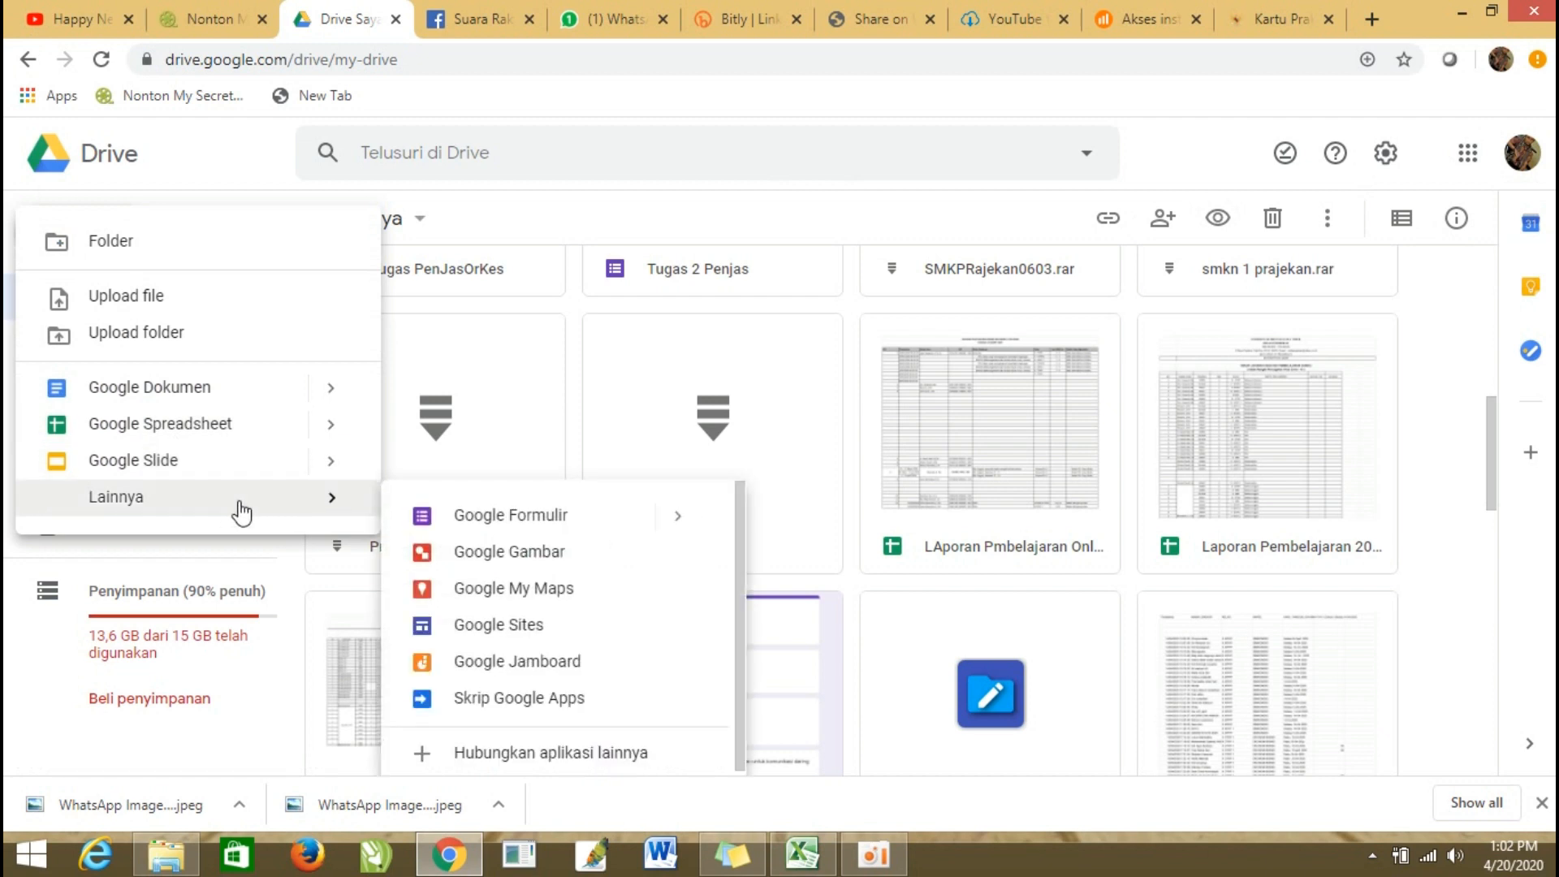
pyautogui.click(567, 524)
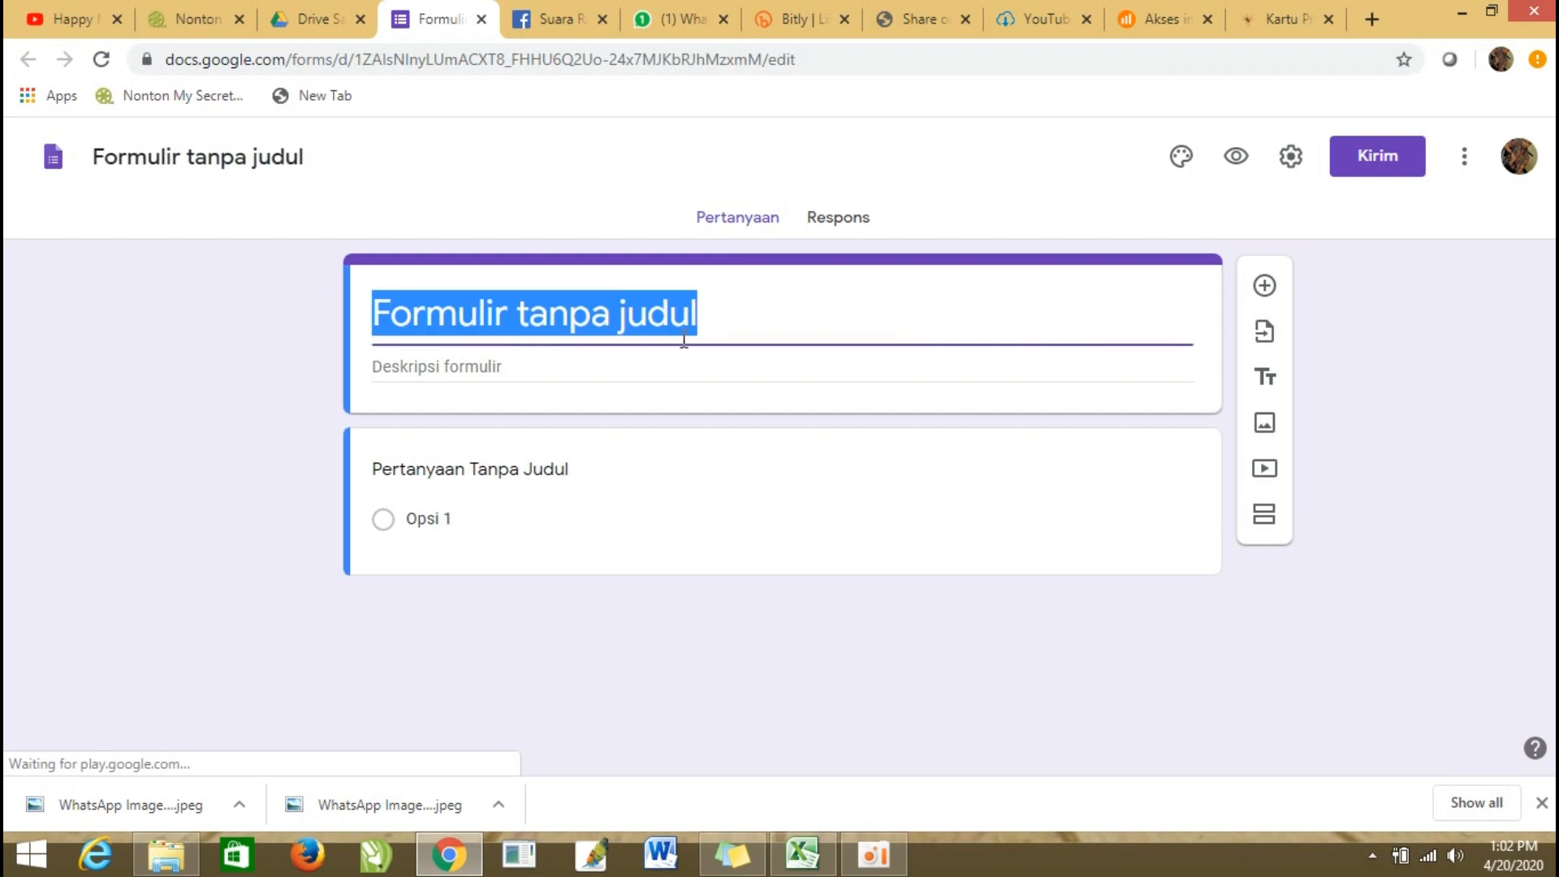
# Set the form's title to "Absensi Pembelajaran Online".
pyautogui.write('A')
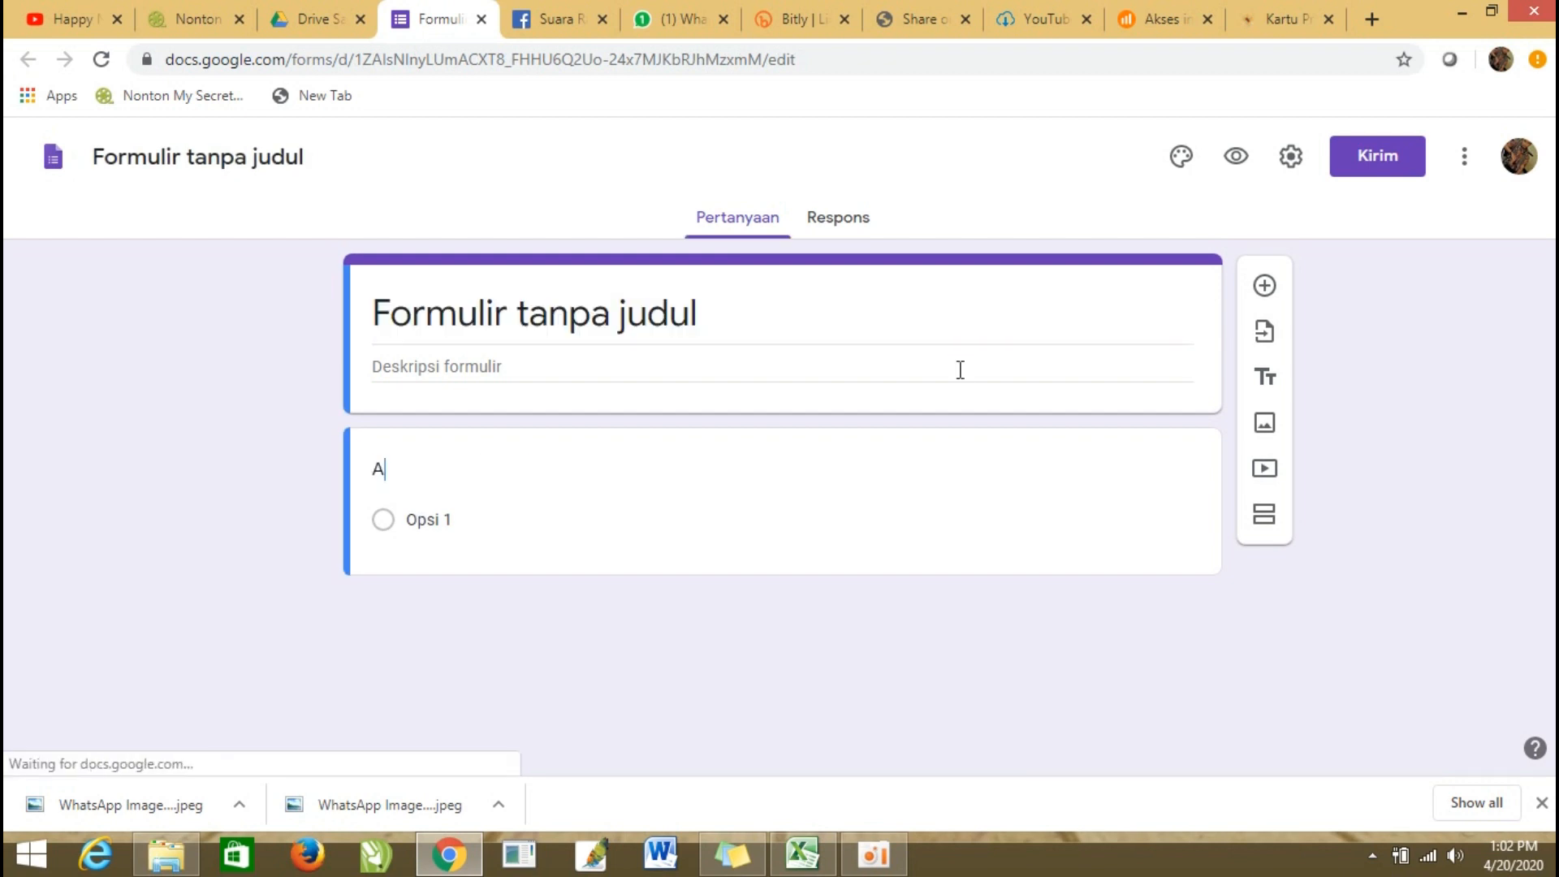
pyautogui.write('bsensi')
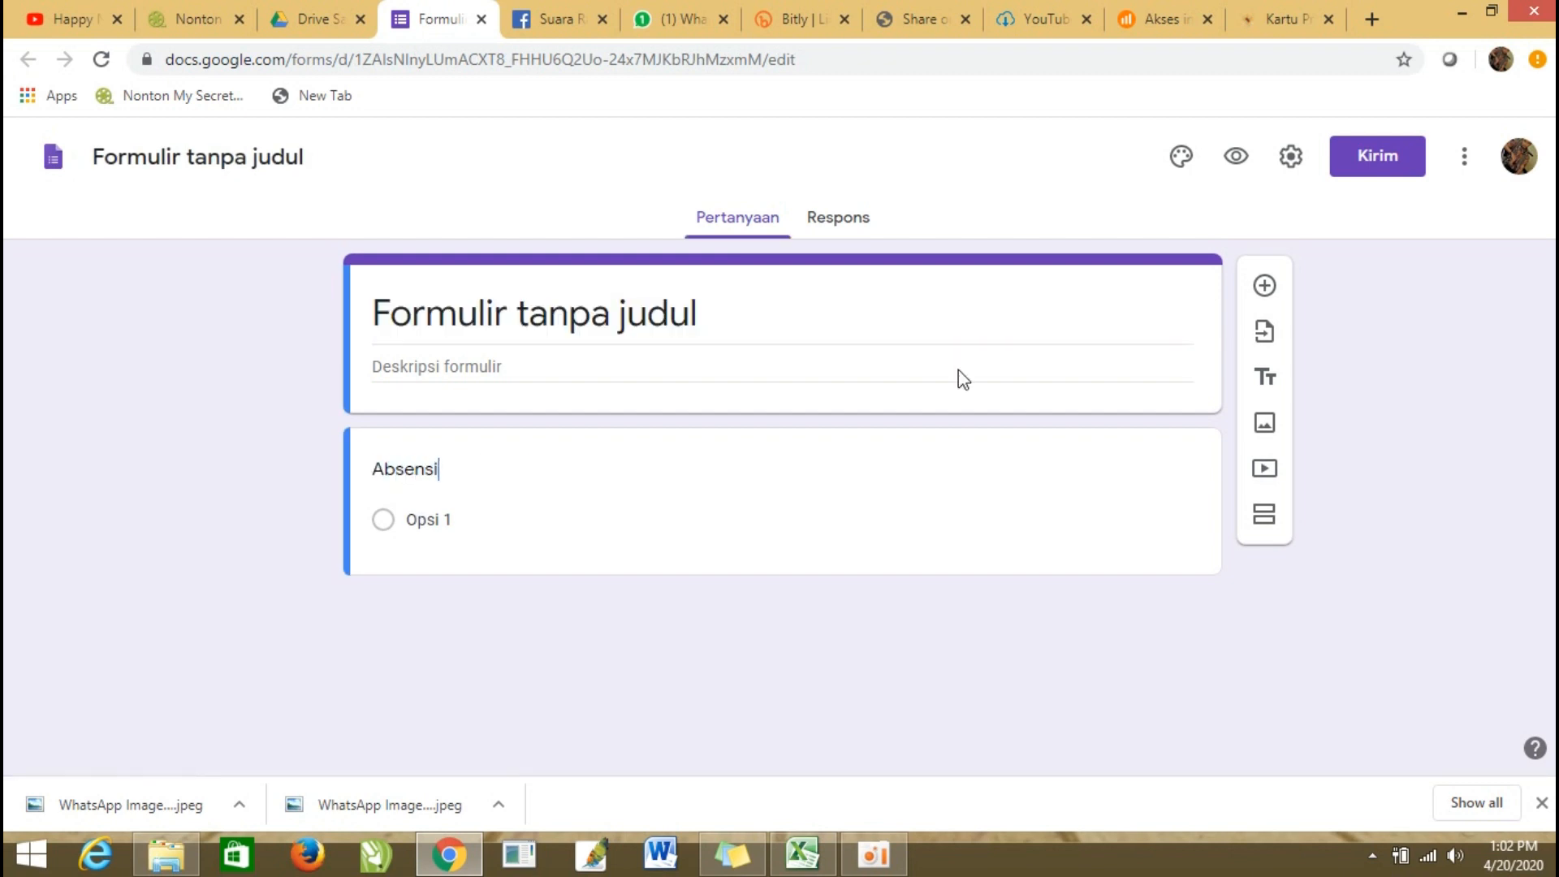
pyautogui.click(558, 313)
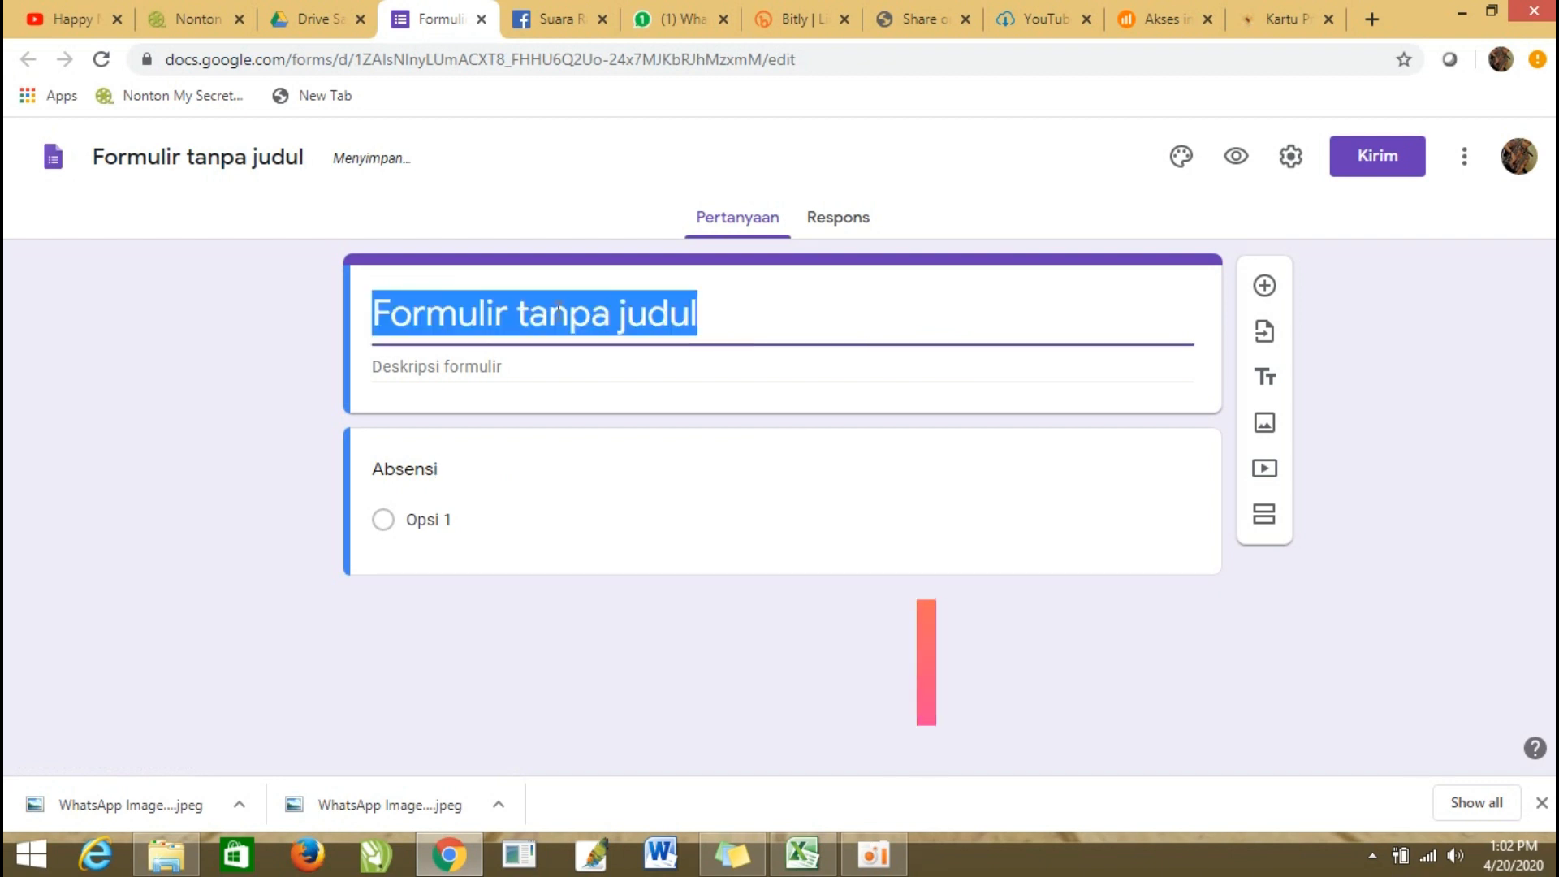
pyautogui.write('ABsensi')
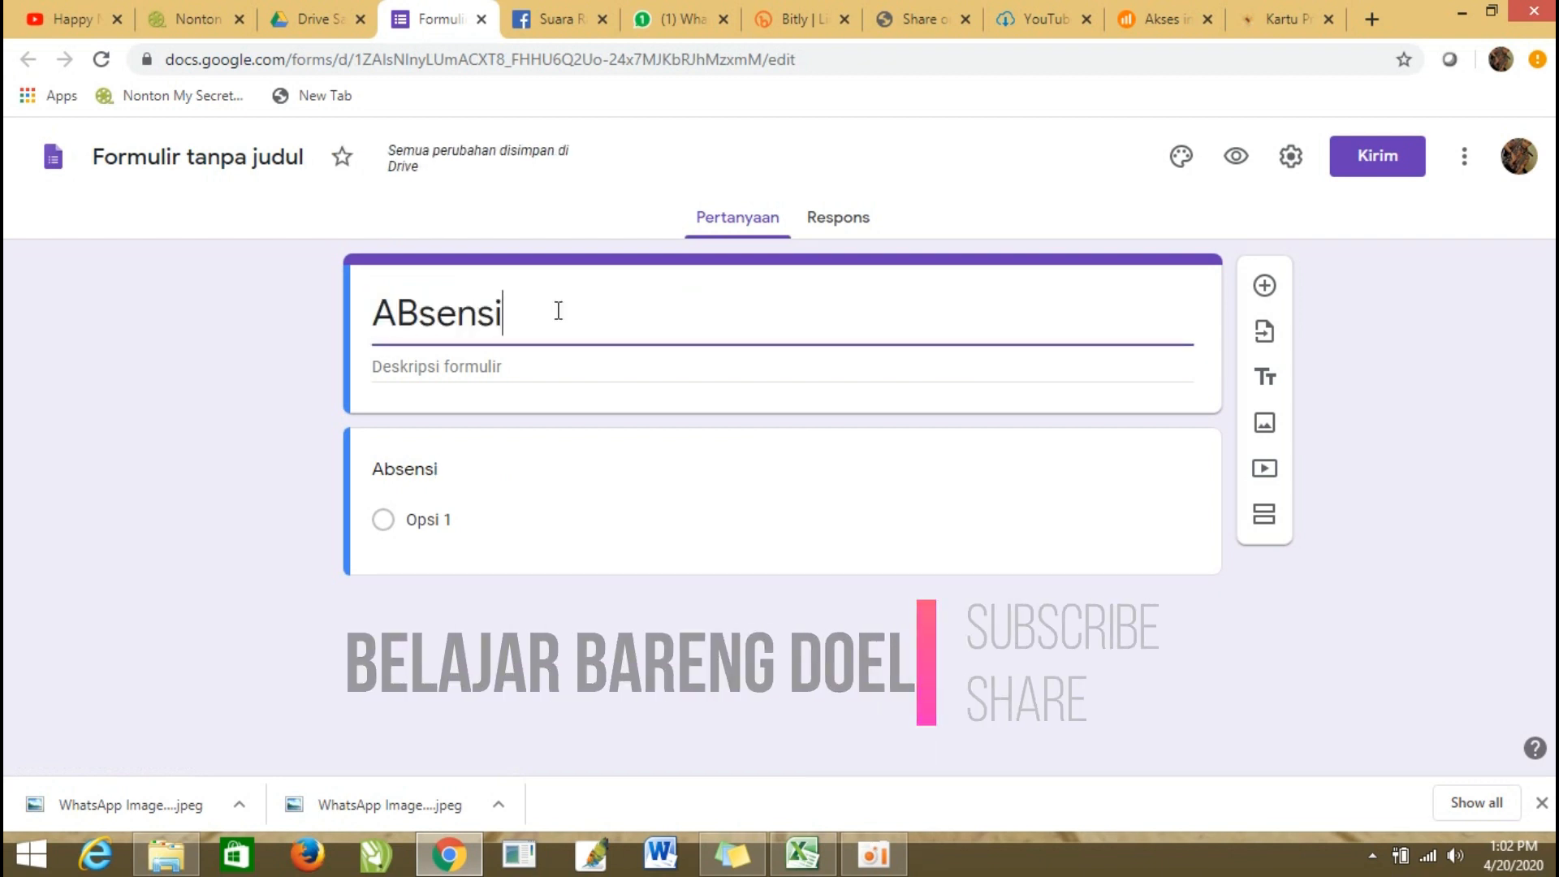
pyautogui.click(403, 311)
pyautogui.press('BackSpace')
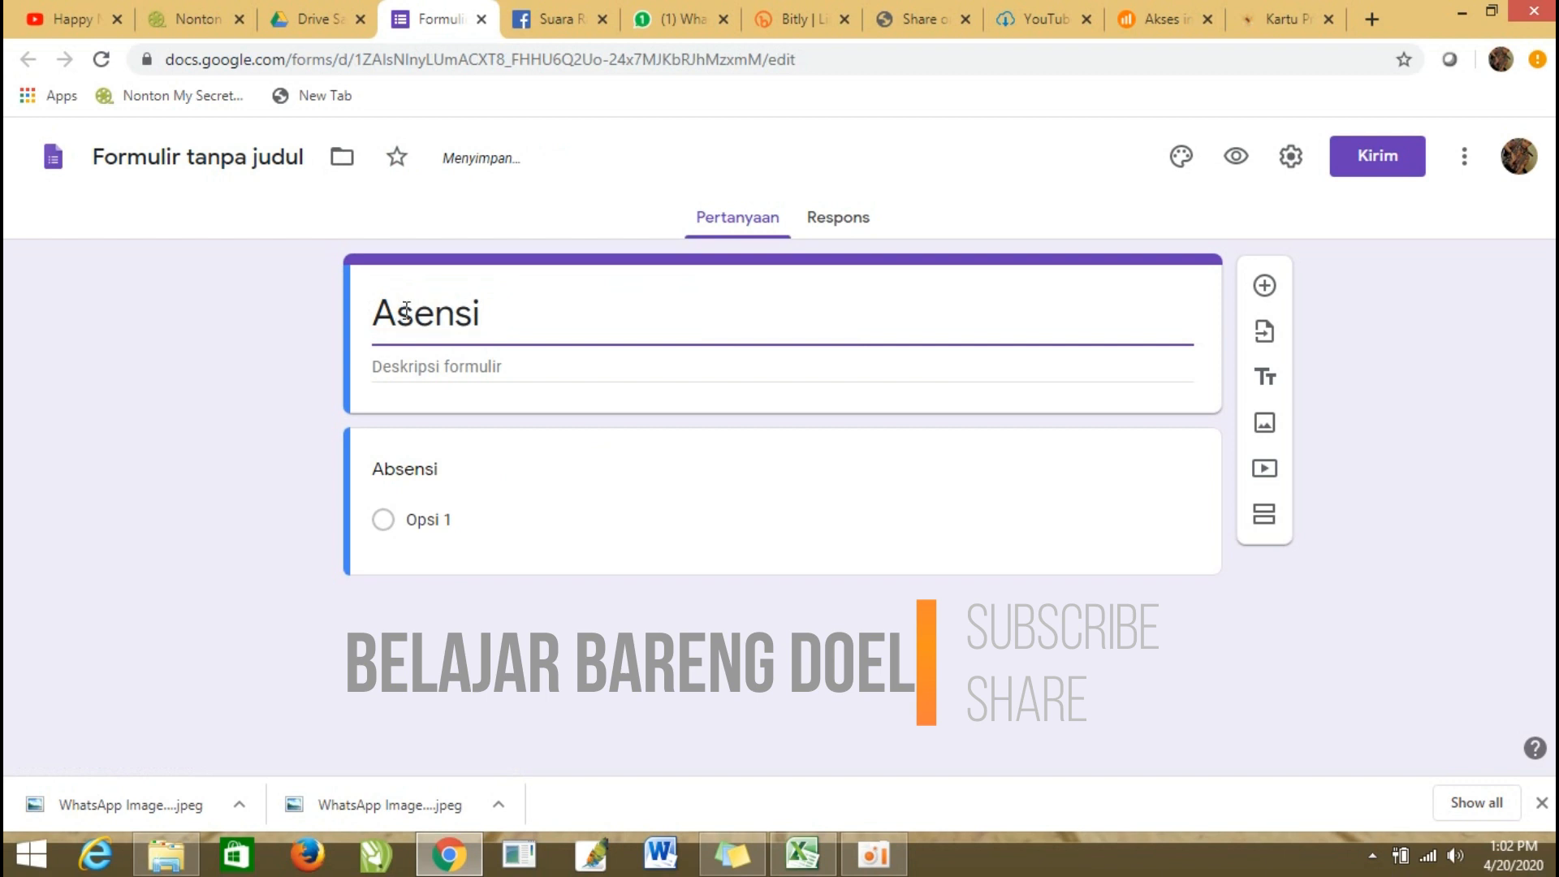
pyautogui.write('b')
pyautogui.click(506, 330)
pyautogui.write('Pembe')
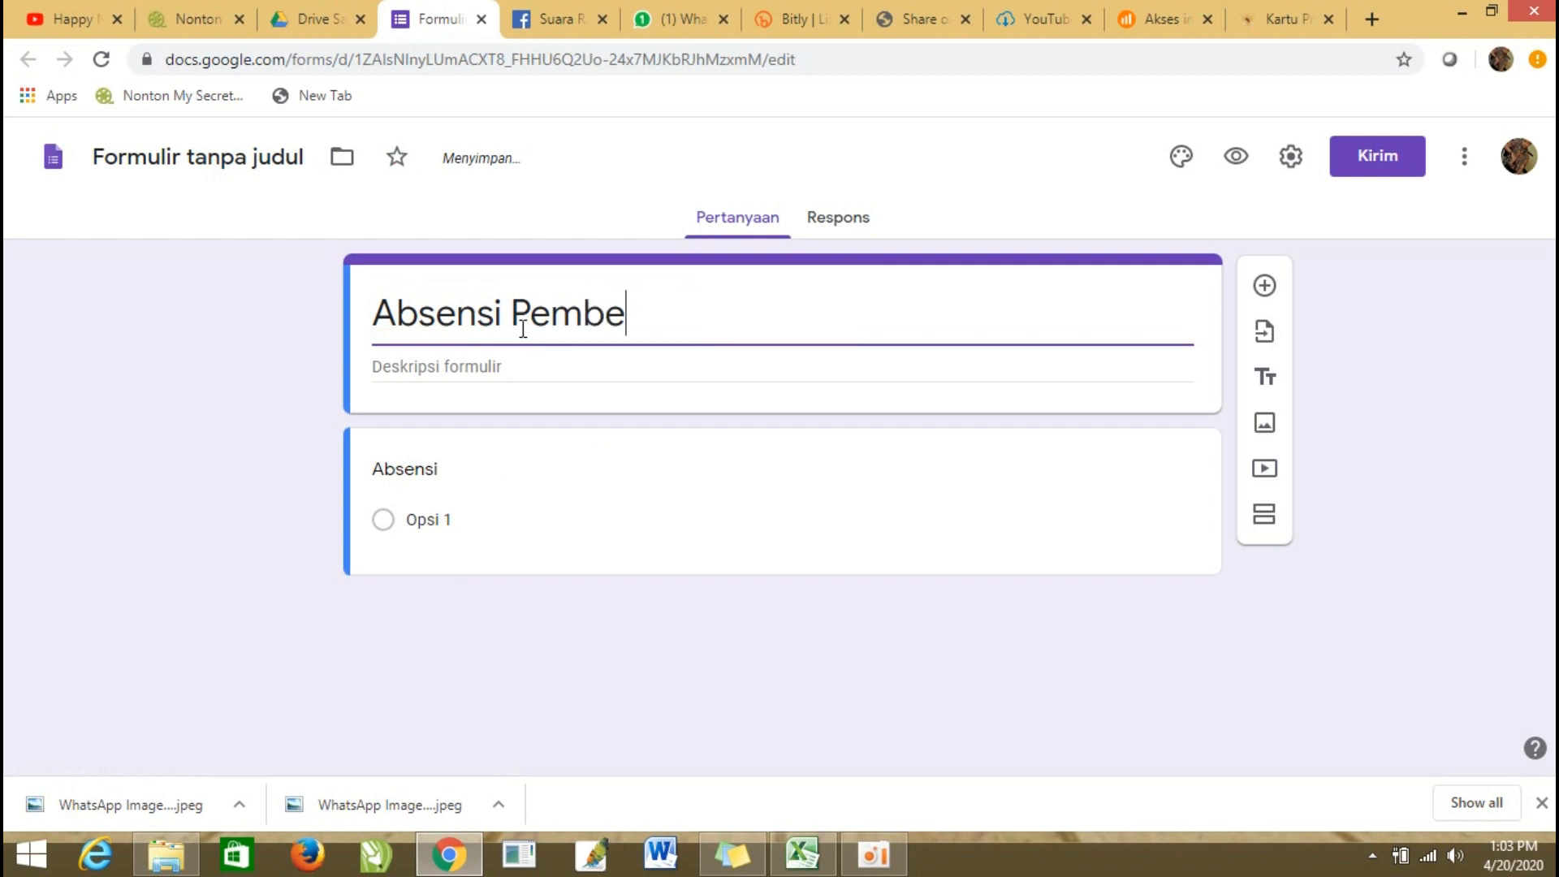
pyautogui.write('lajaran')
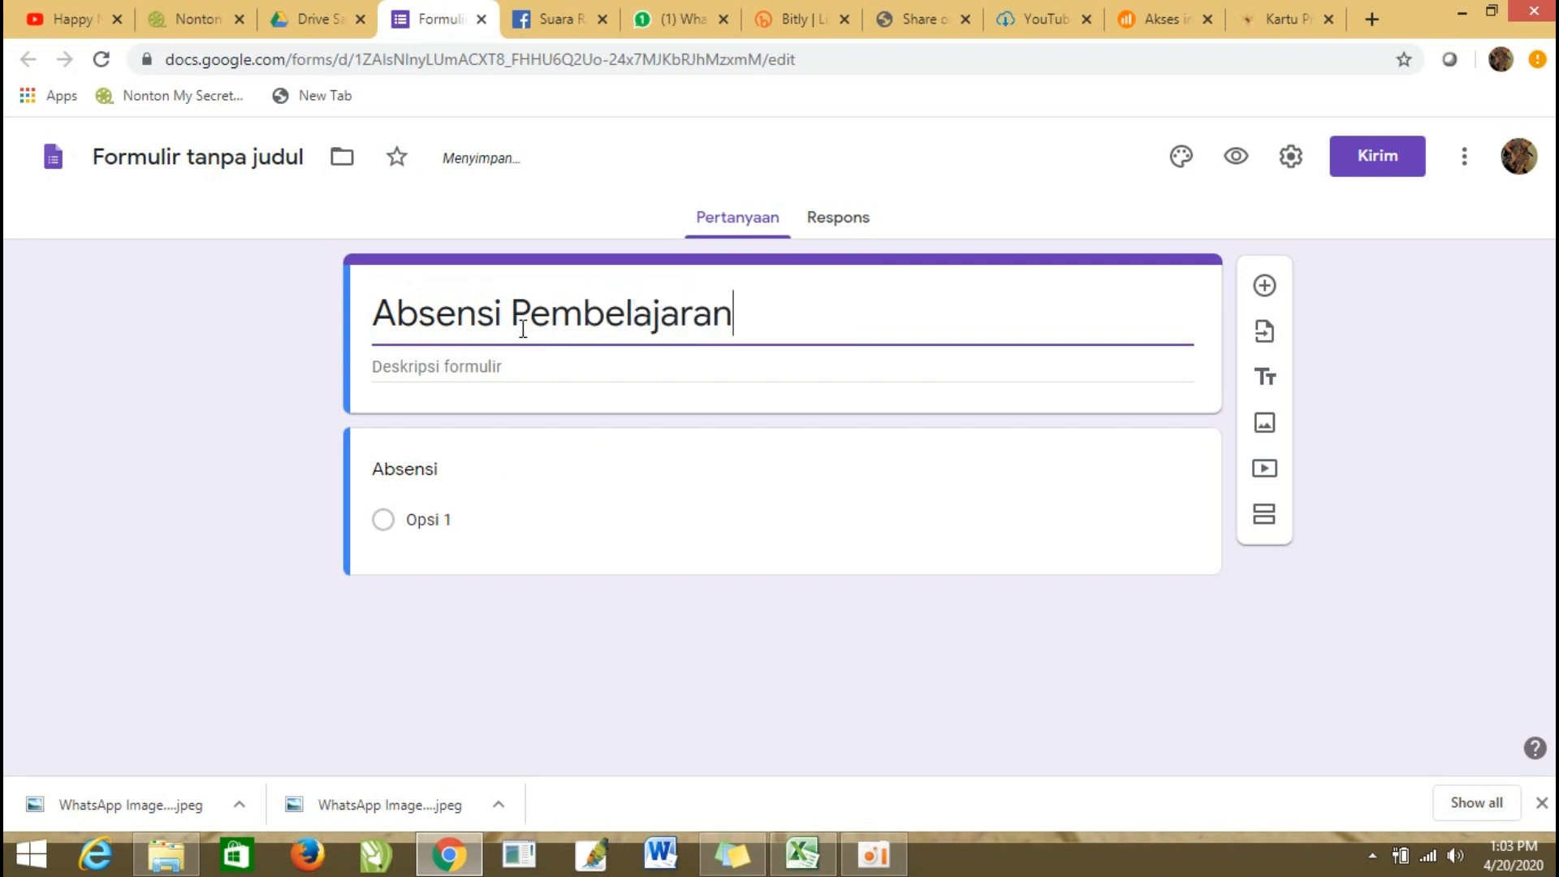
pyautogui.write(' Online')
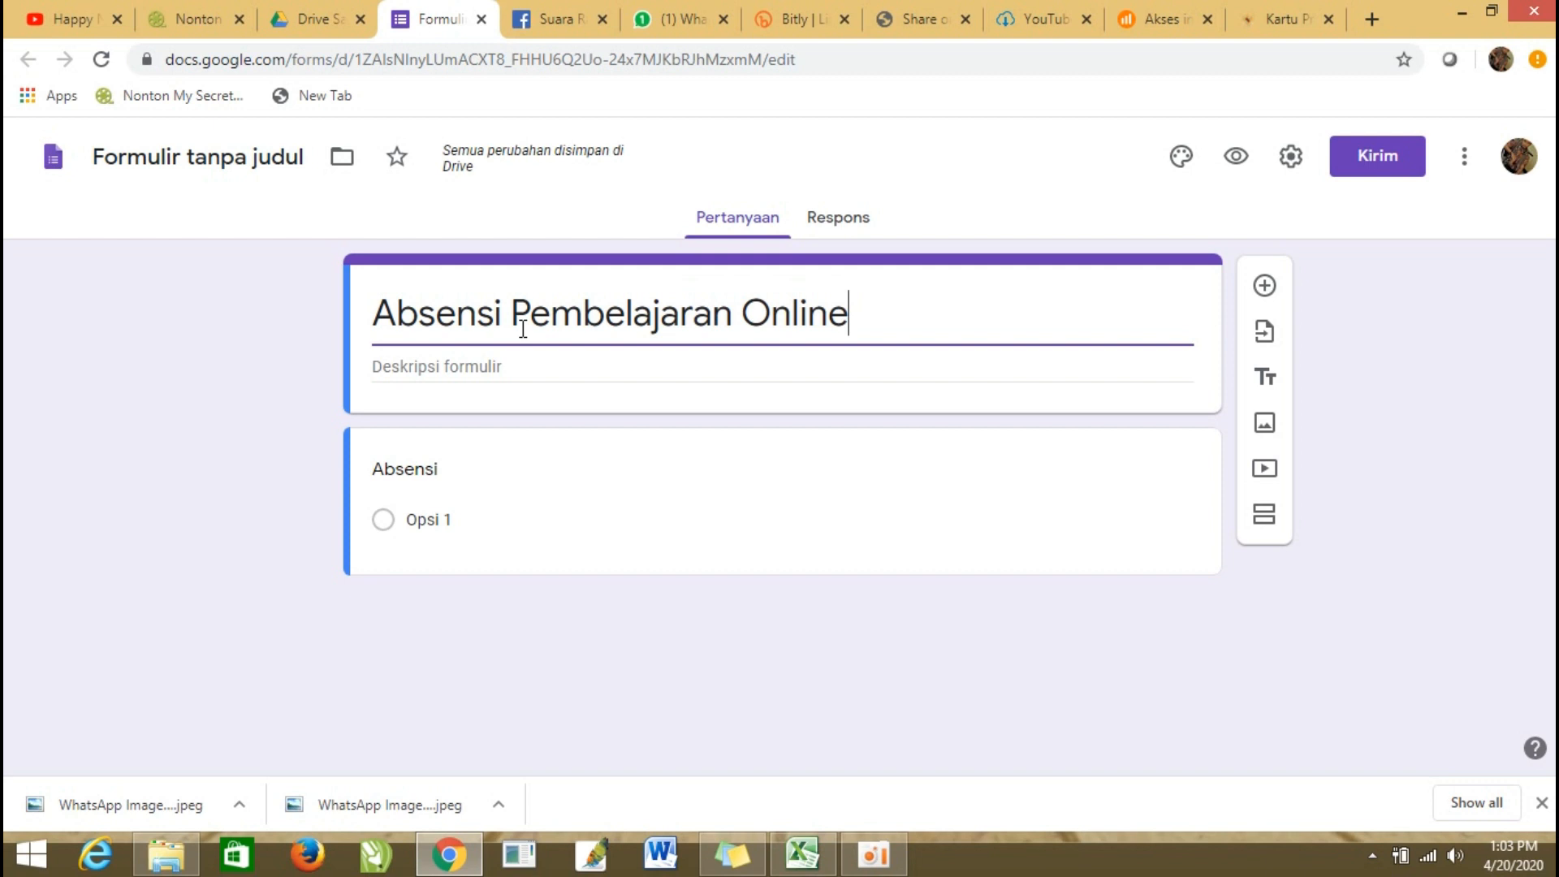
# Enter "ISI SESUAI DENGAN DATA DIRI ANDA" as the form's description.
pyautogui.click(425, 366)
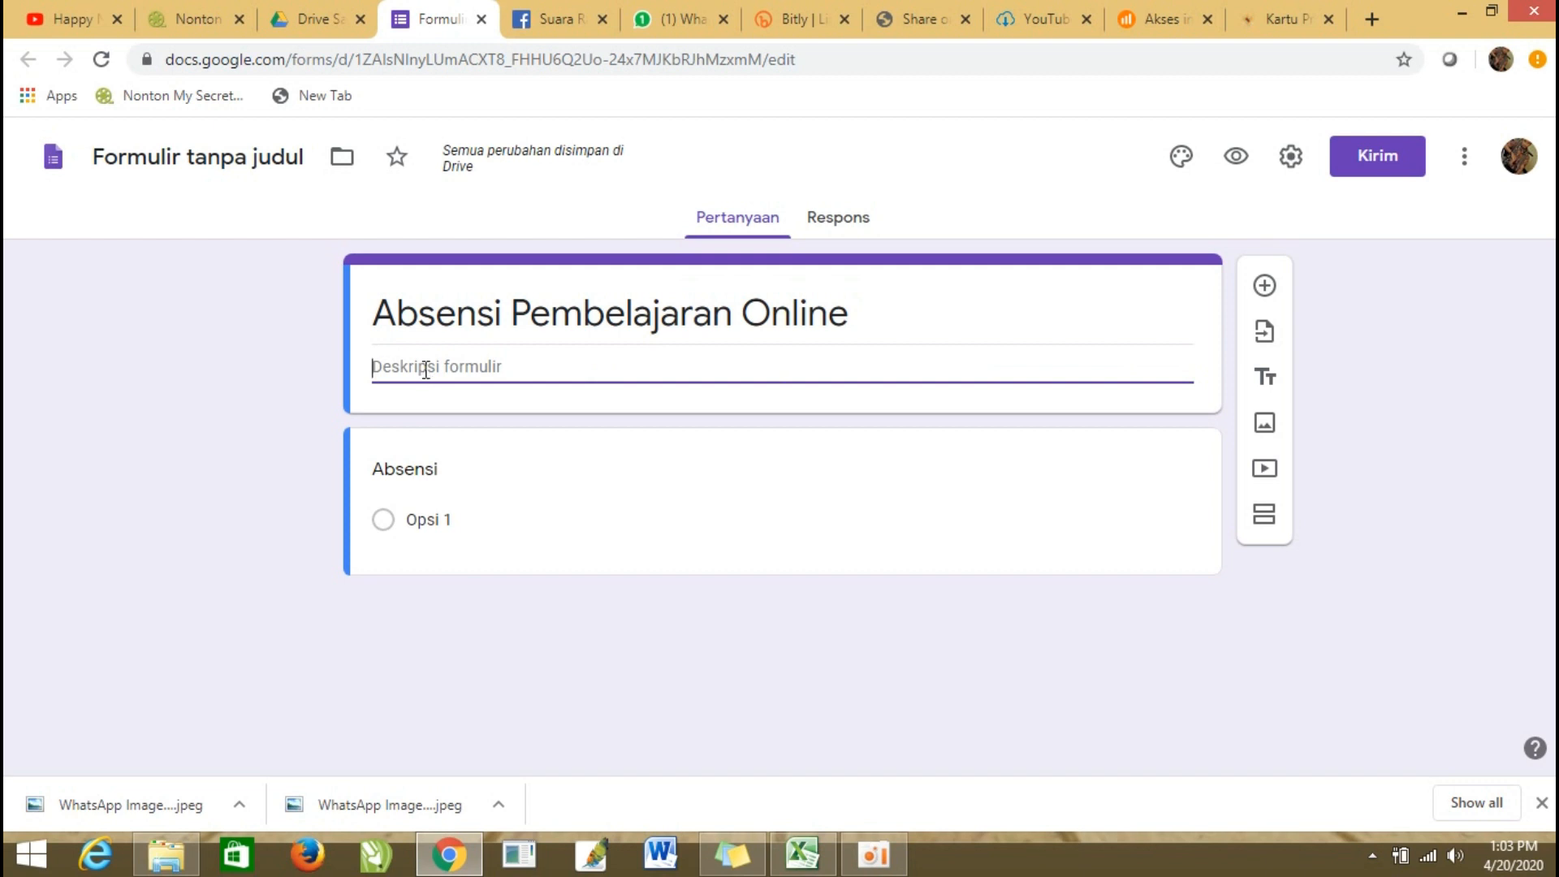
pyautogui.write('ISI SESI')
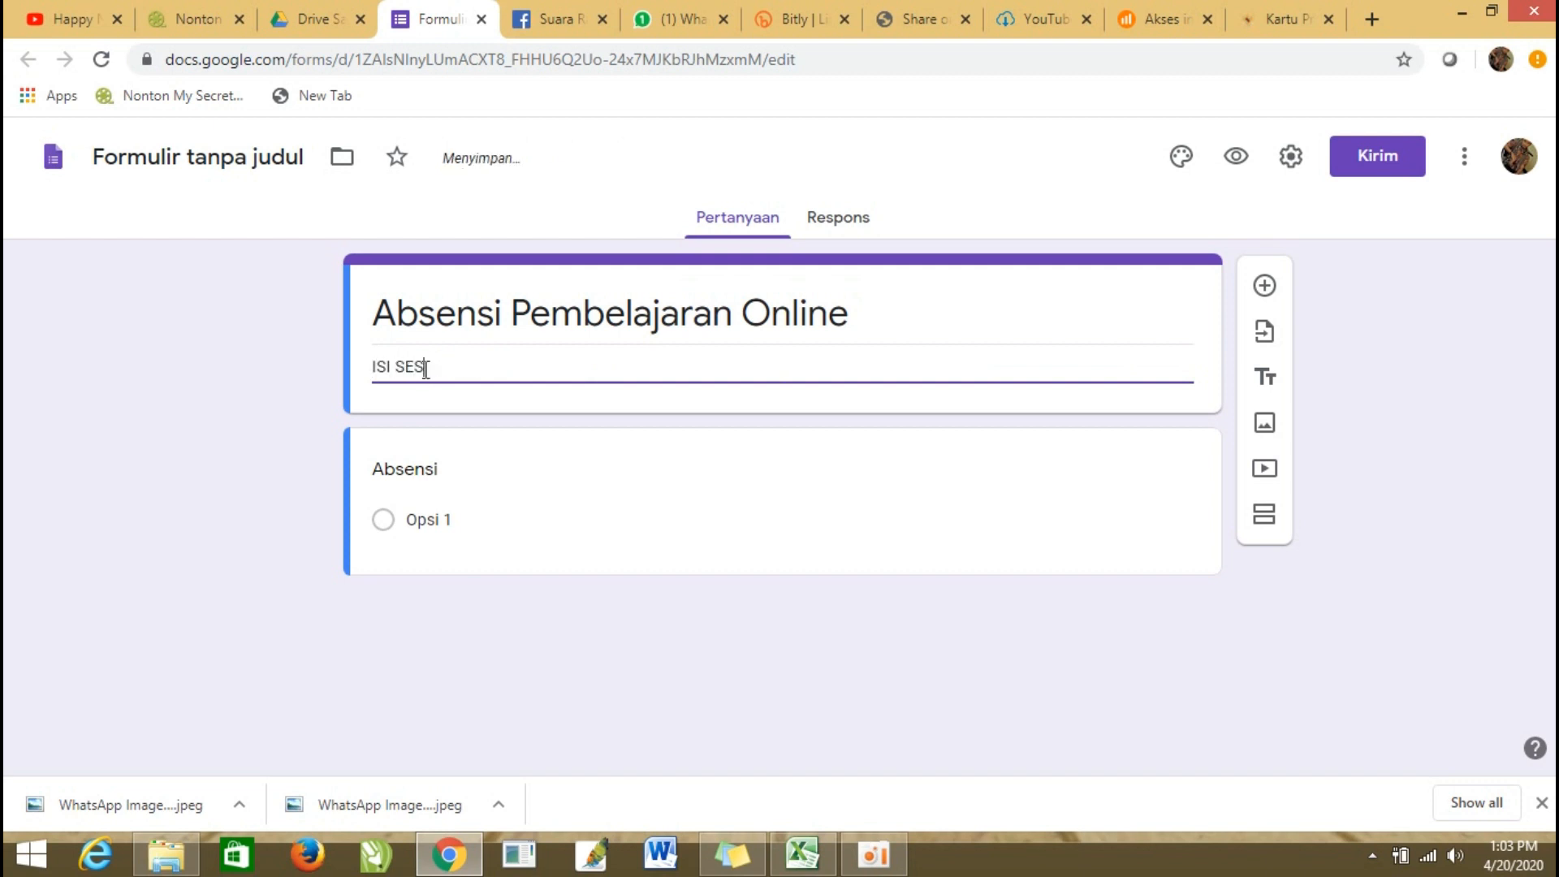
pyautogui.press('BackSpace')
pyautogui.write('UAI DENGAN')
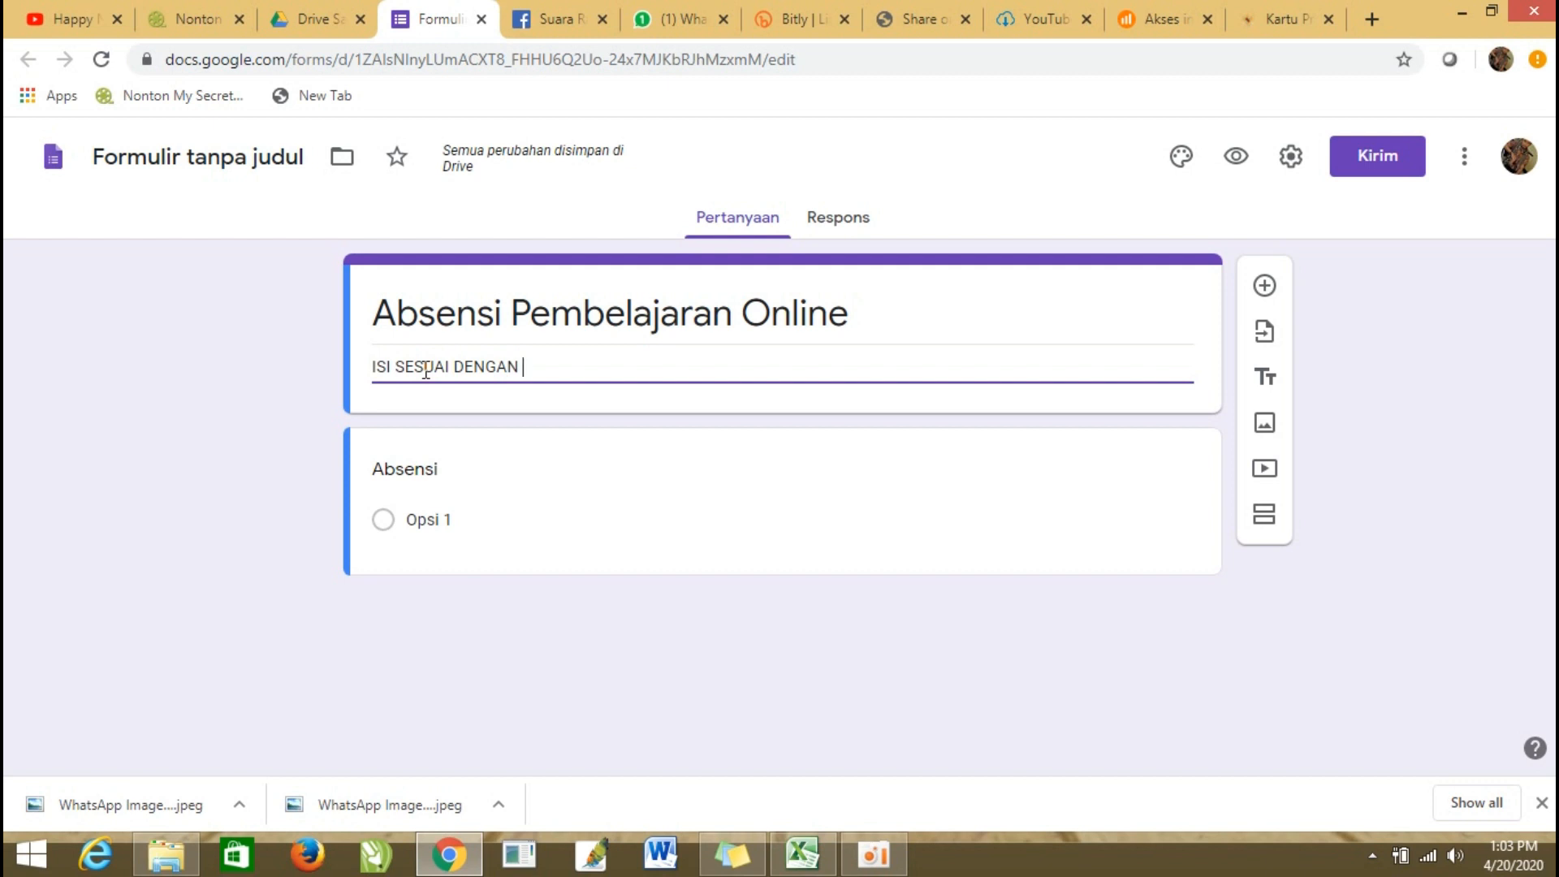
pyautogui.write('CON')
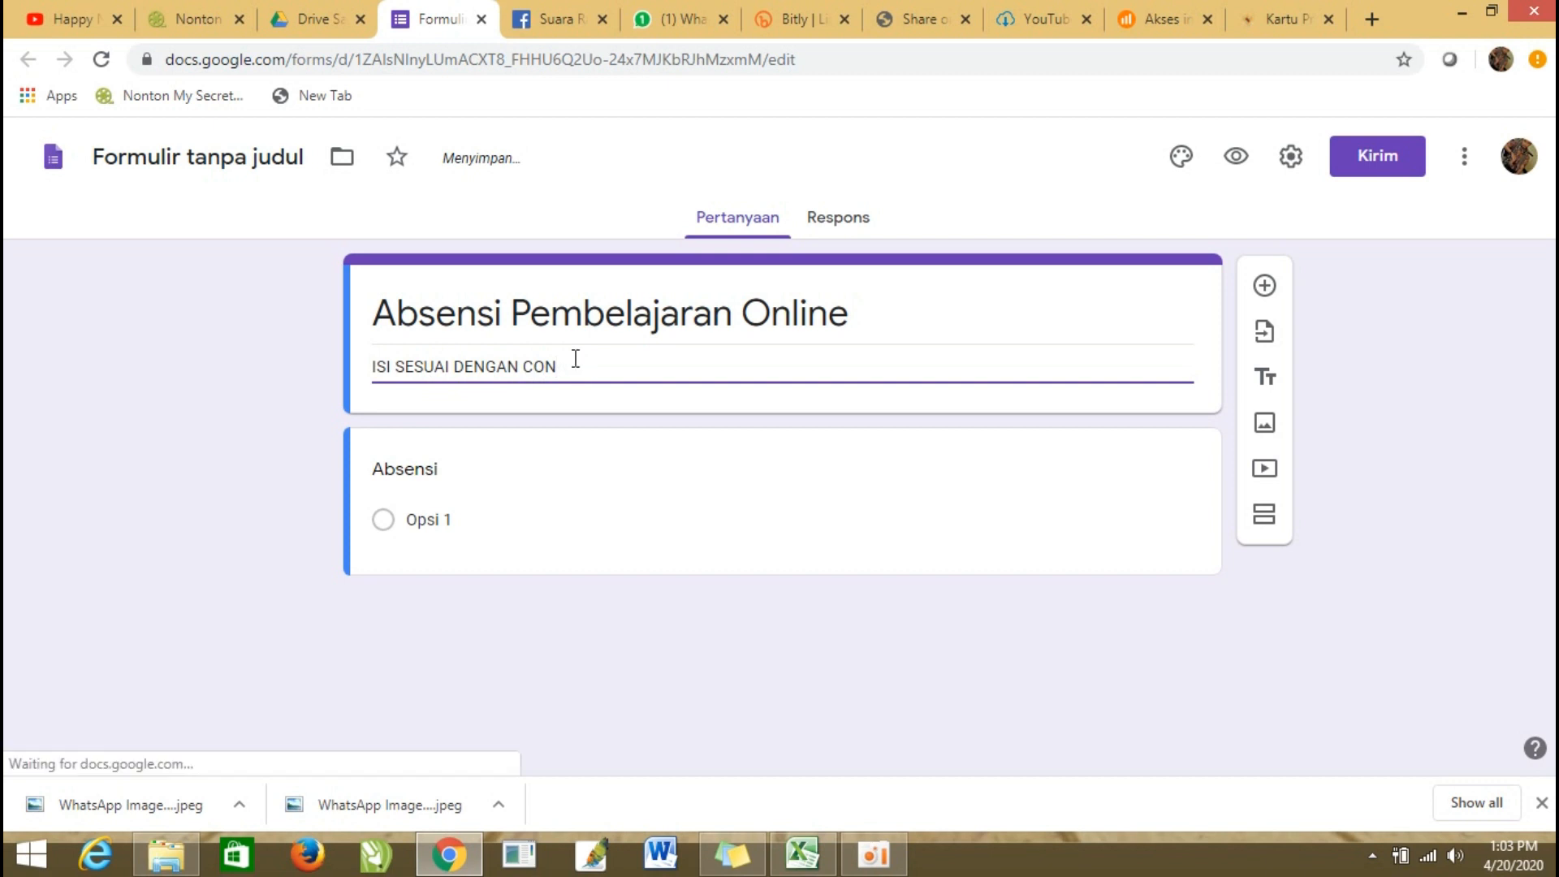
pyautogui.write('T')
pyautogui.moveTo(568, 362); pyautogui.dragTo(518, 370)
pyautogui.write('DATA DIRI ')
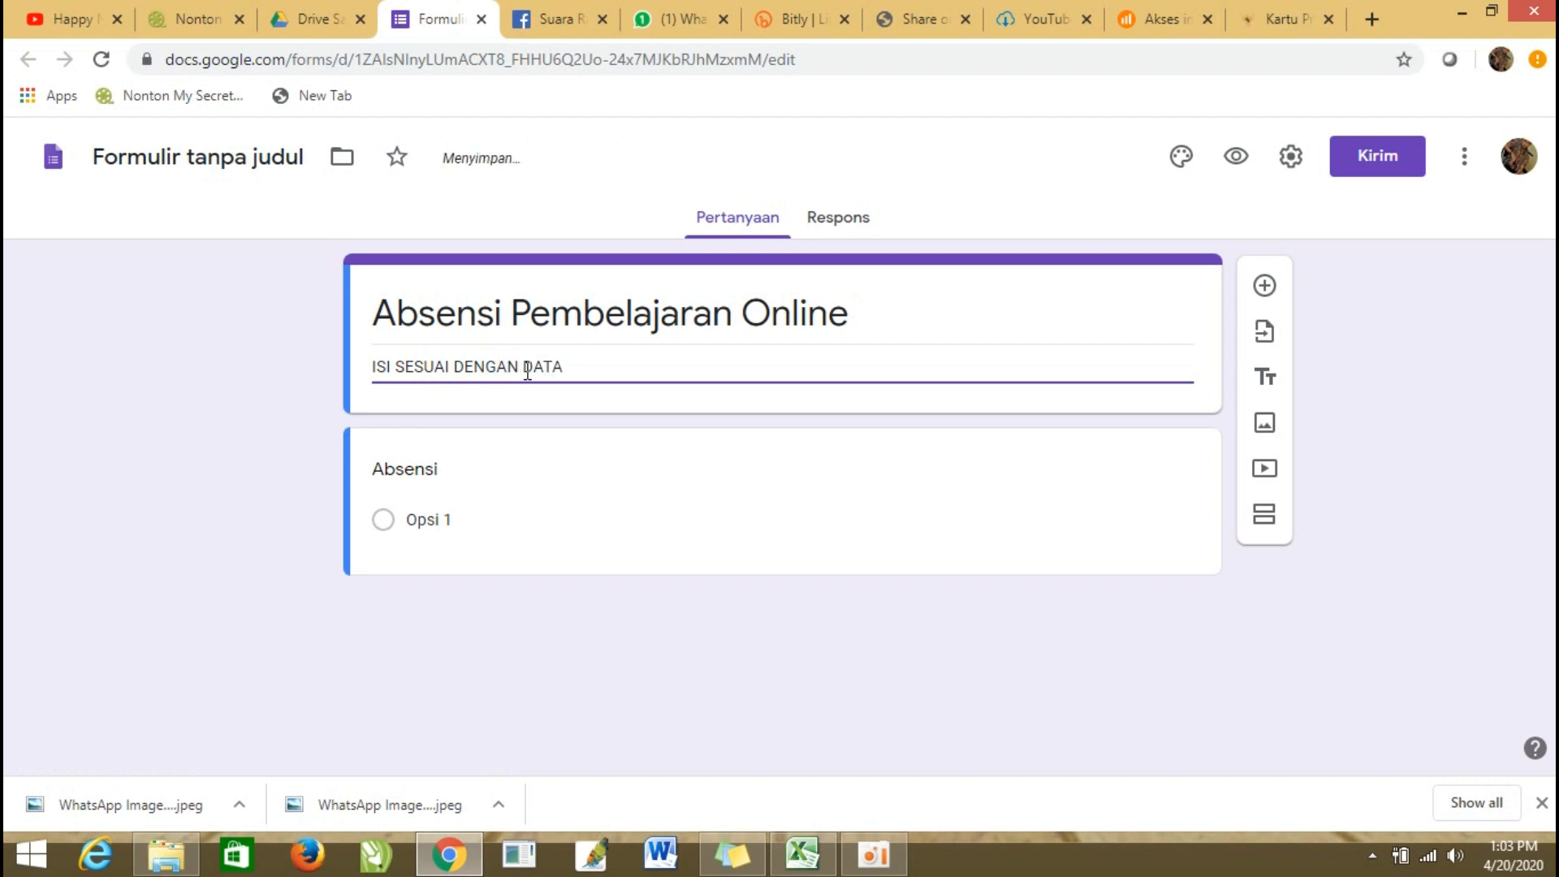
pyautogui.write('ANDA')
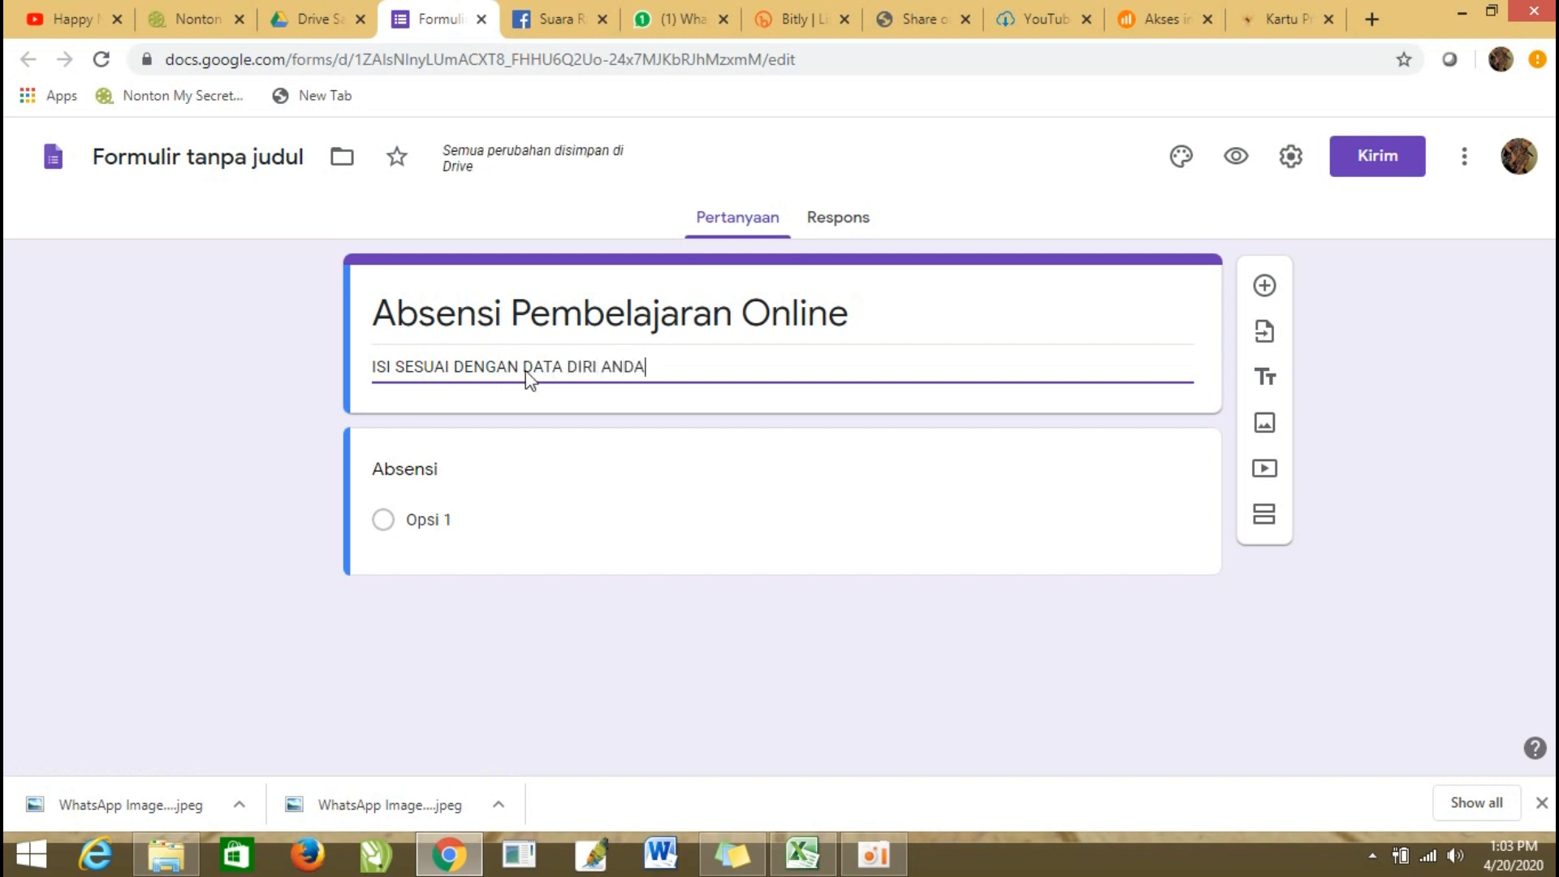
# Rename the untitled form file to match its title, "Absensi Pembelajaran Online".
pyautogui.click(821, 435)
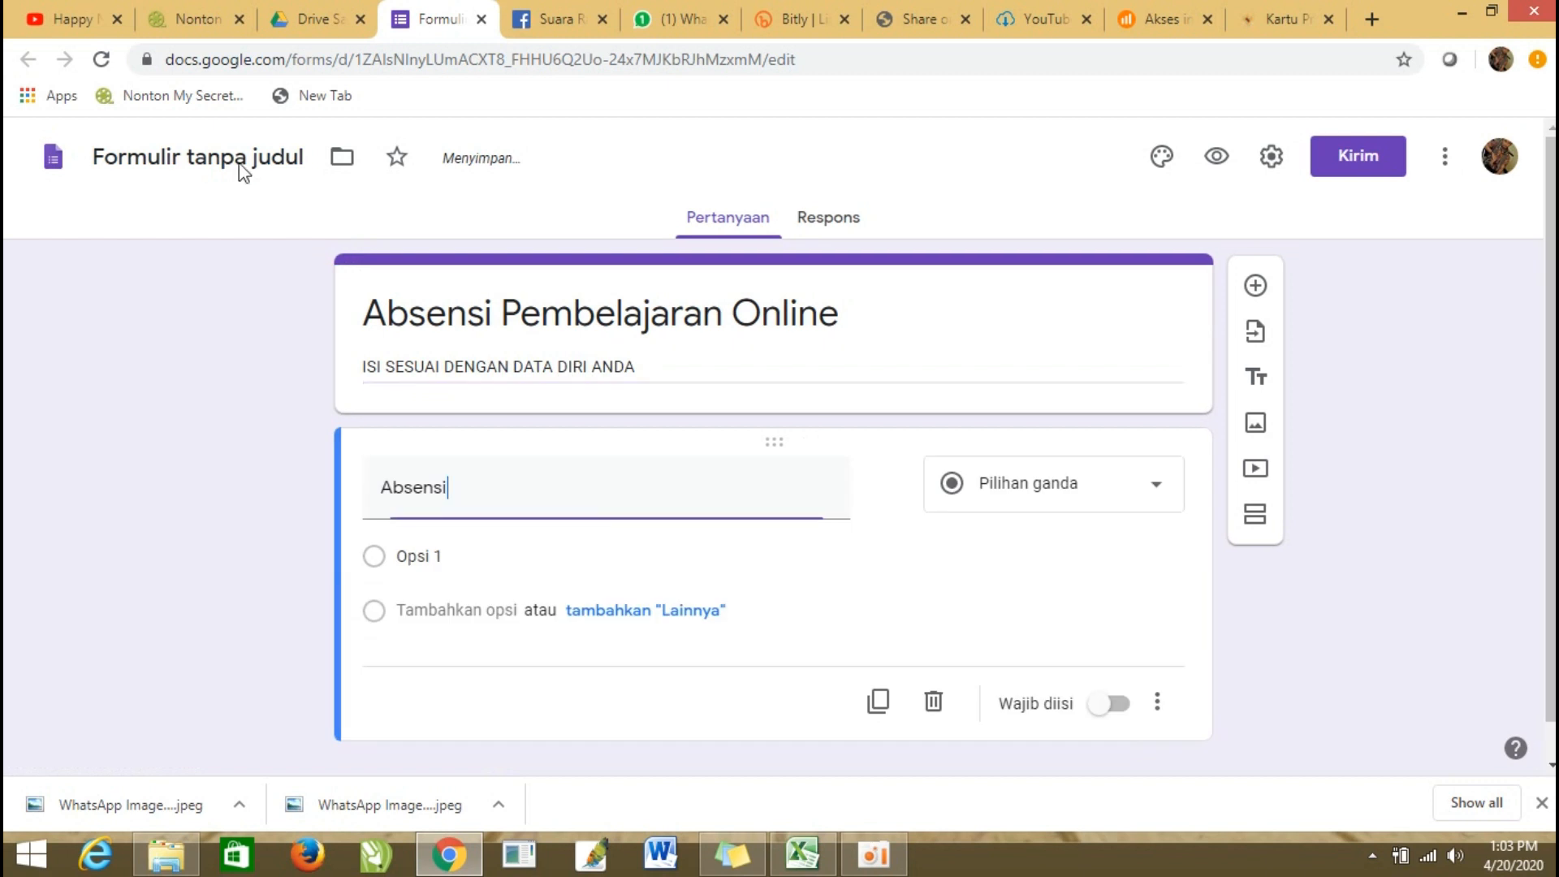
pyautogui.click(236, 157)
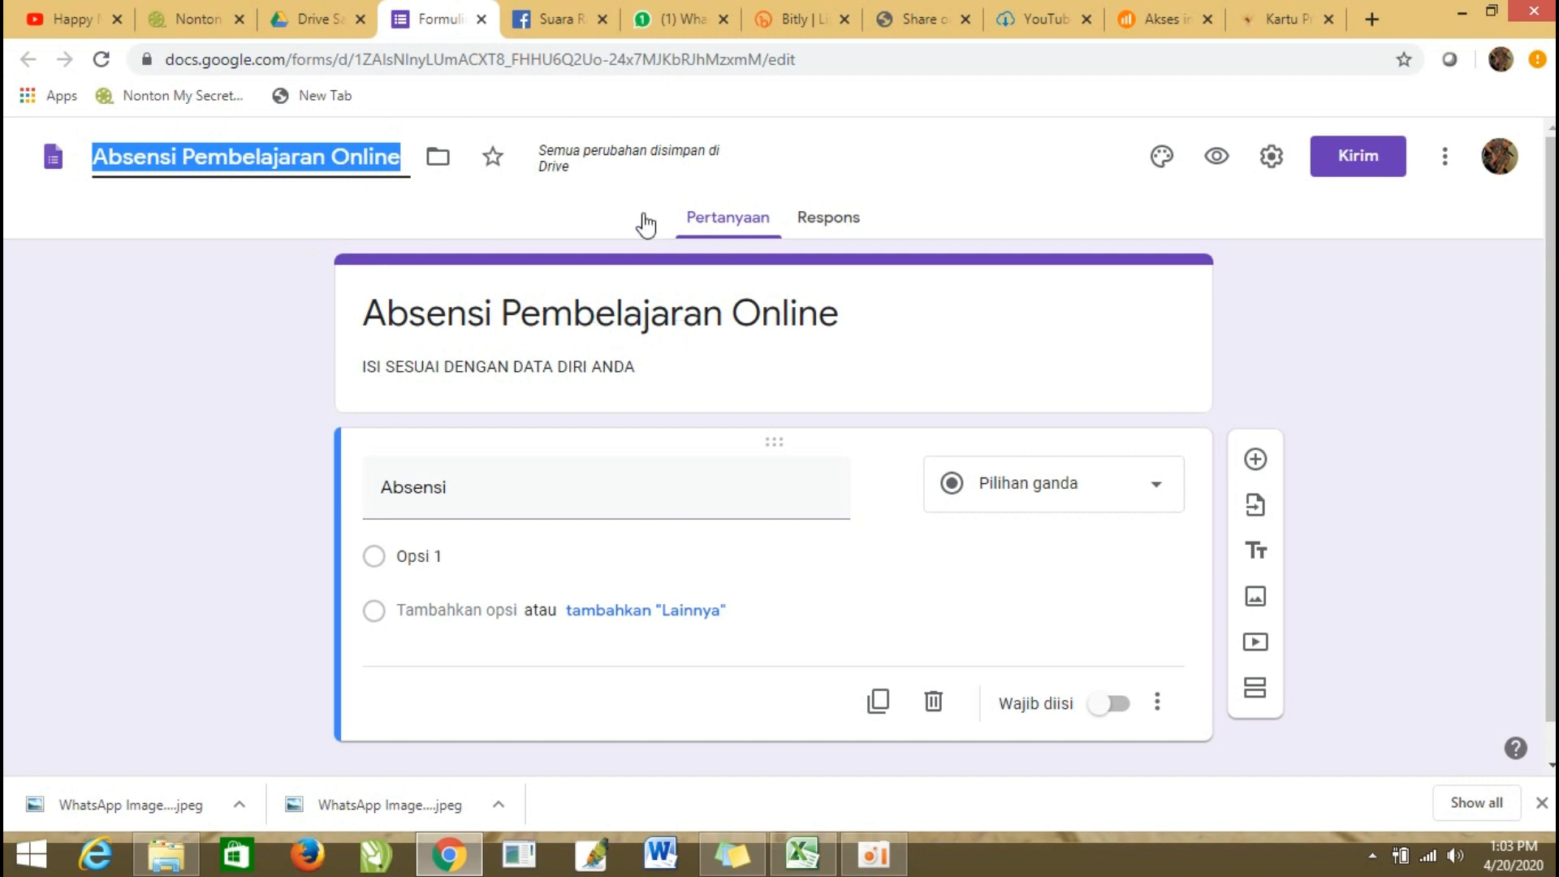
# Retitle the first question "NAMA LENGKAP" as a short-answer question and make it required.
pyautogui.click(470, 485)
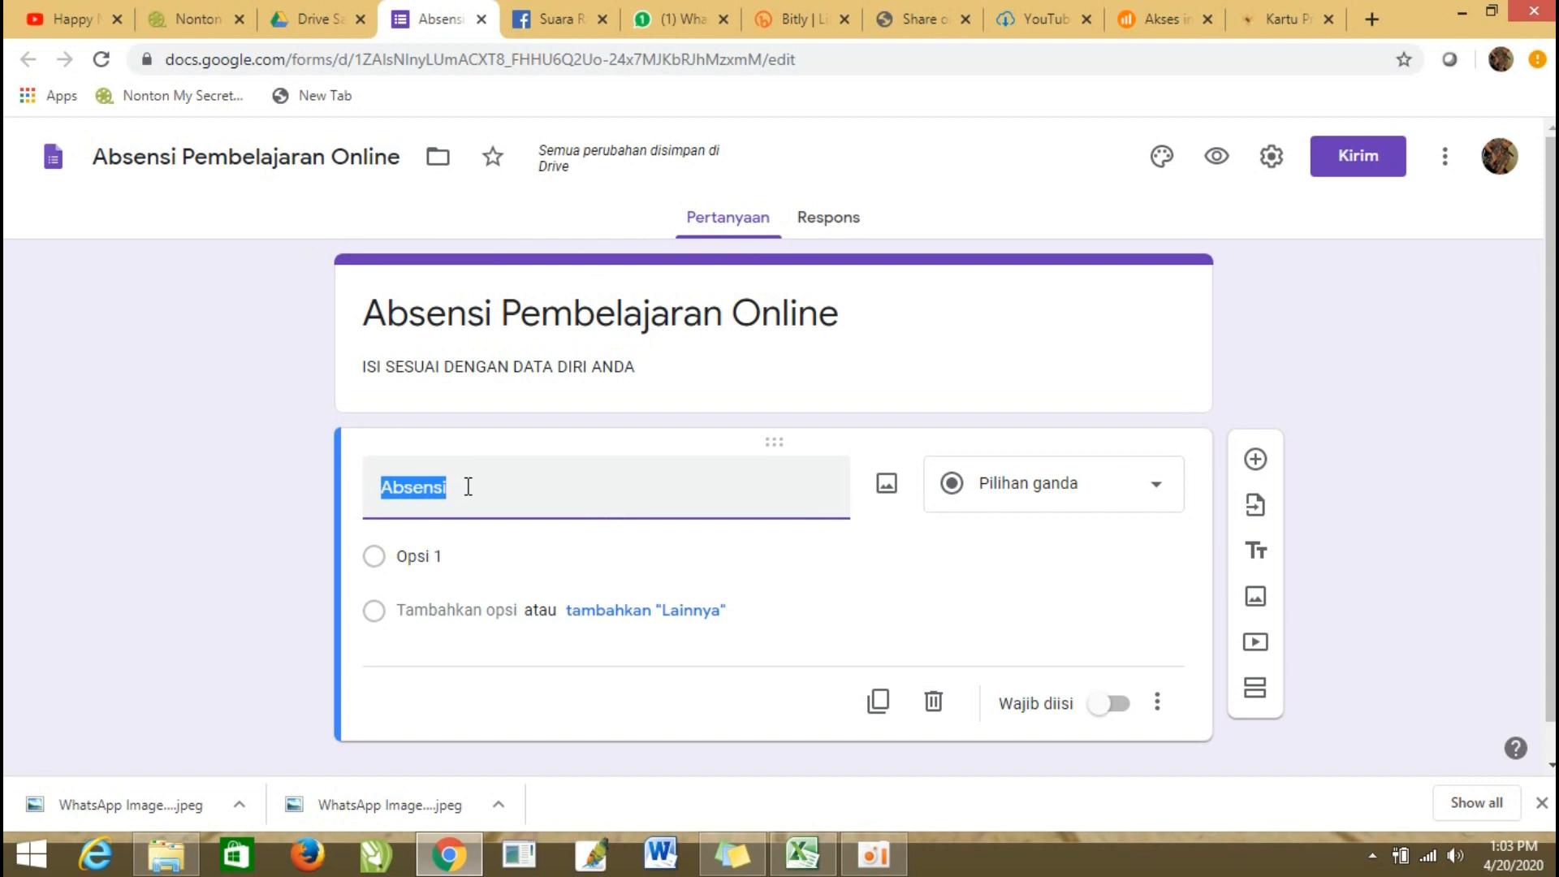
pyautogui.write('n')
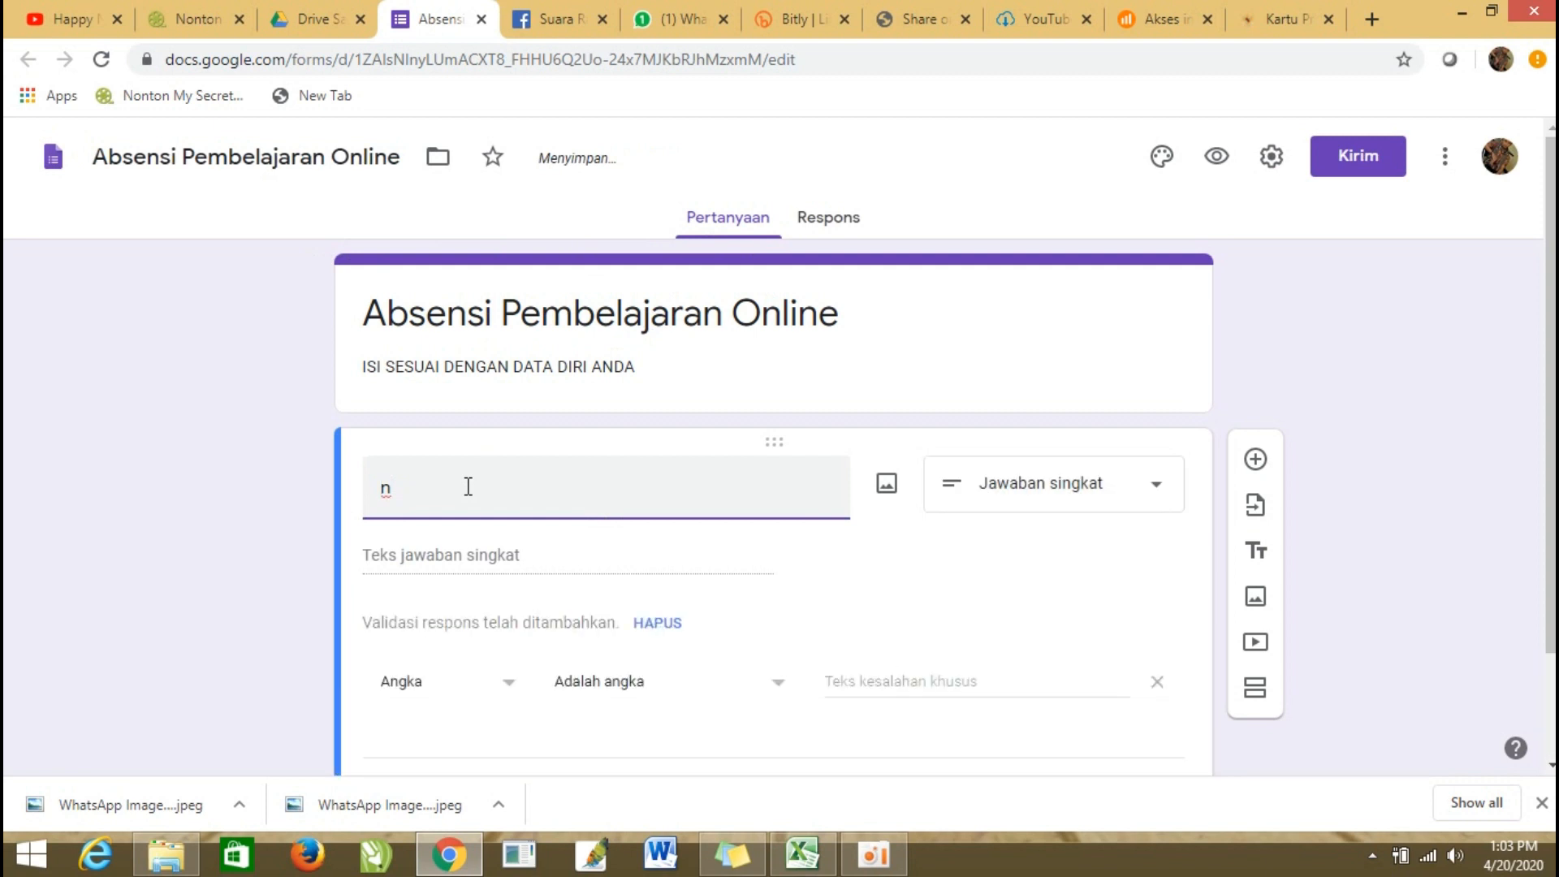
pyautogui.press('BackSpace')
pyautogui.write('NAMA LE')
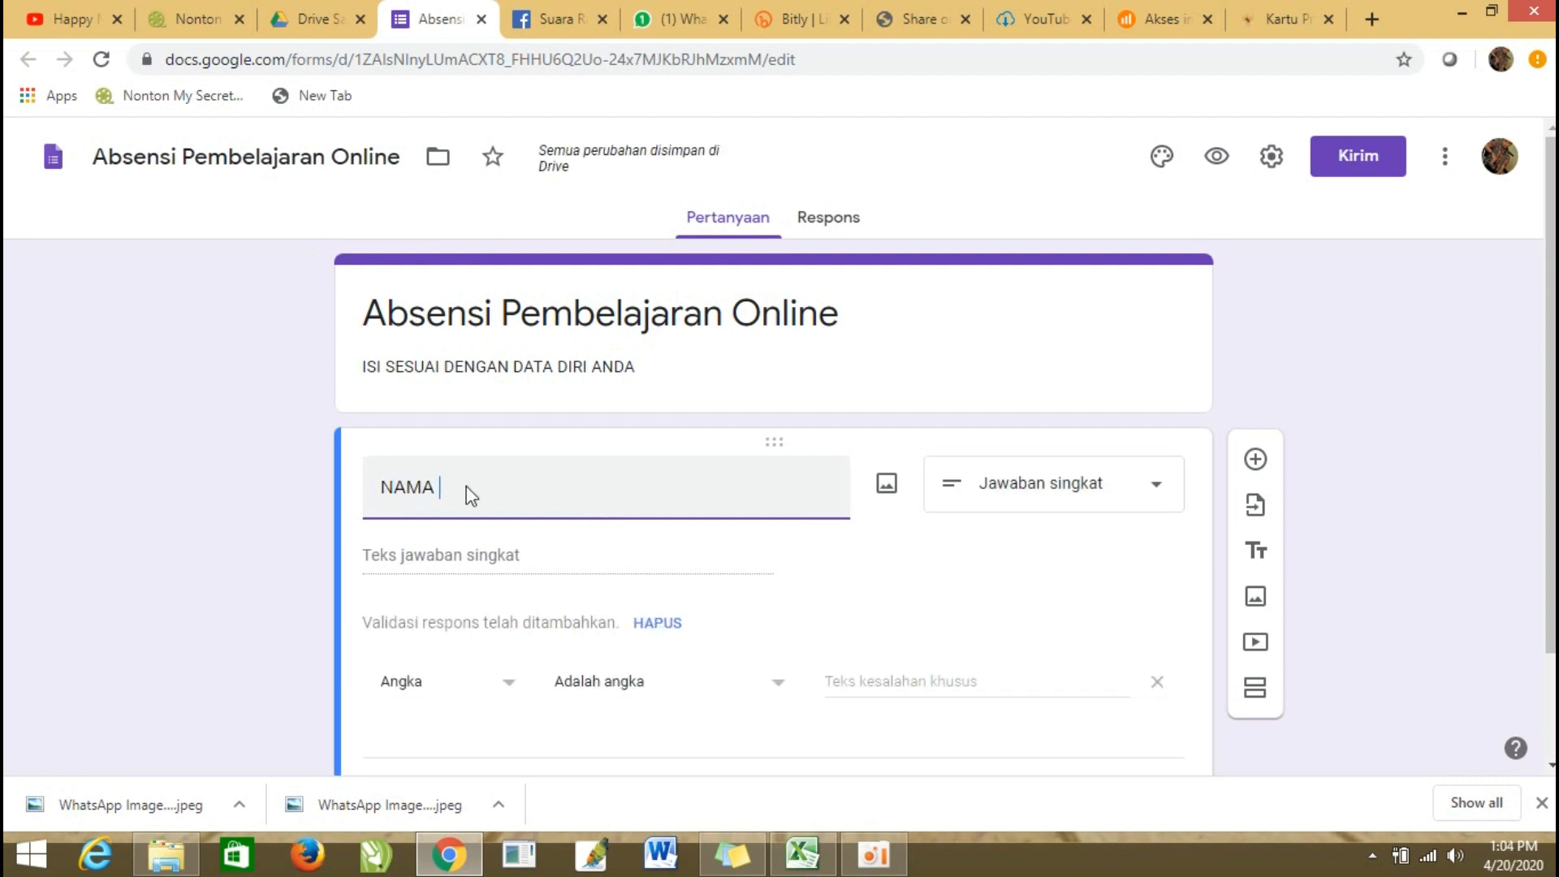
pyautogui.press('BackSpace')
pyautogui.press('BackSpace')
pyautogui.write('NGKAP')
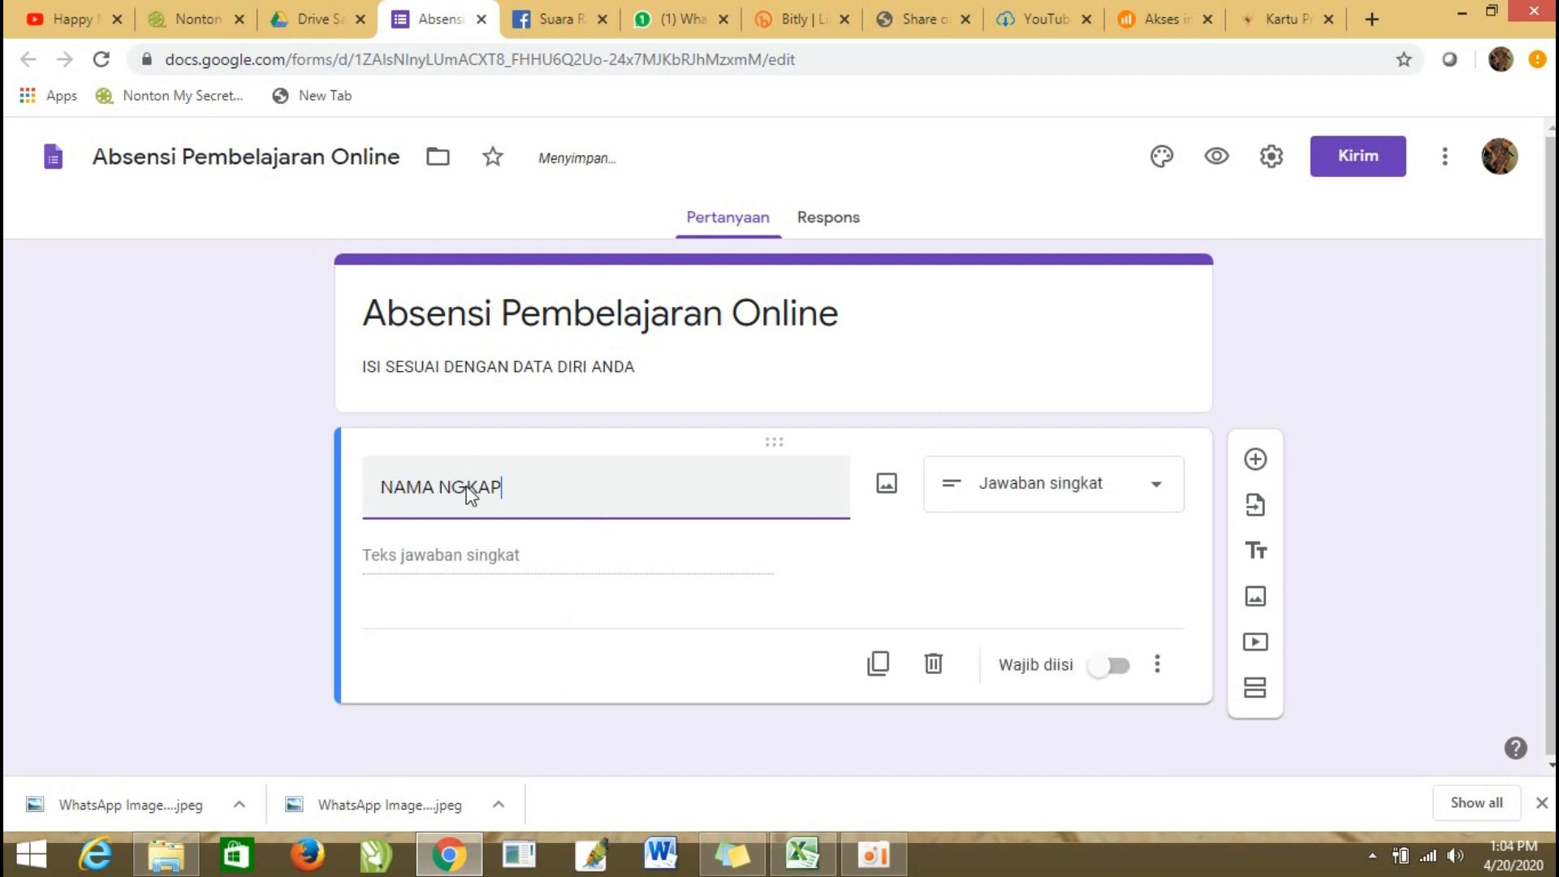
pyautogui.click(468, 560)
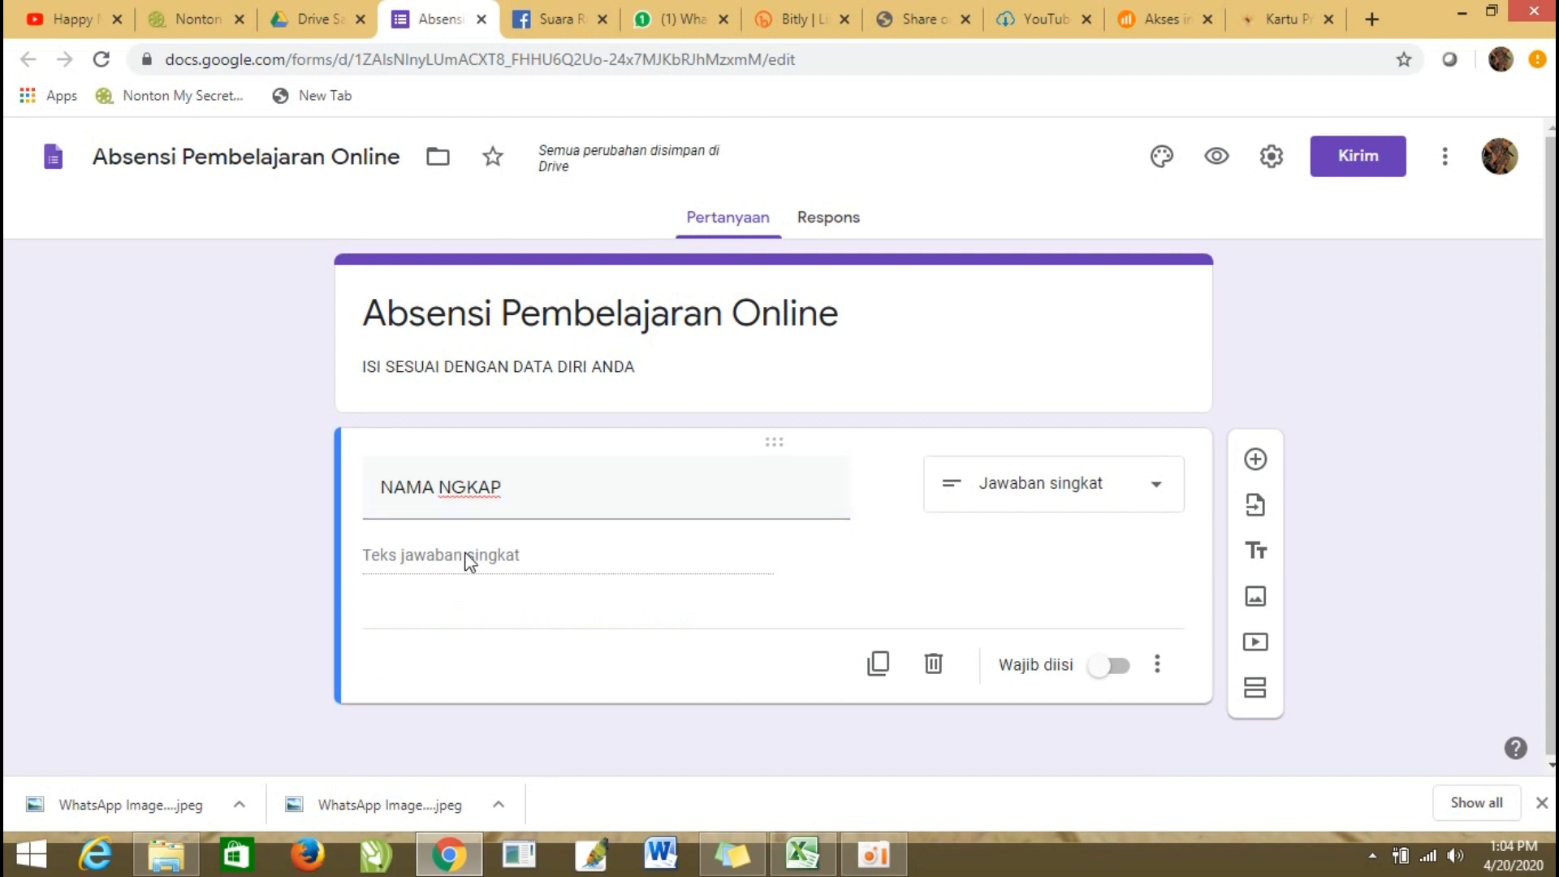
pyautogui.tripleClick(453, 487)
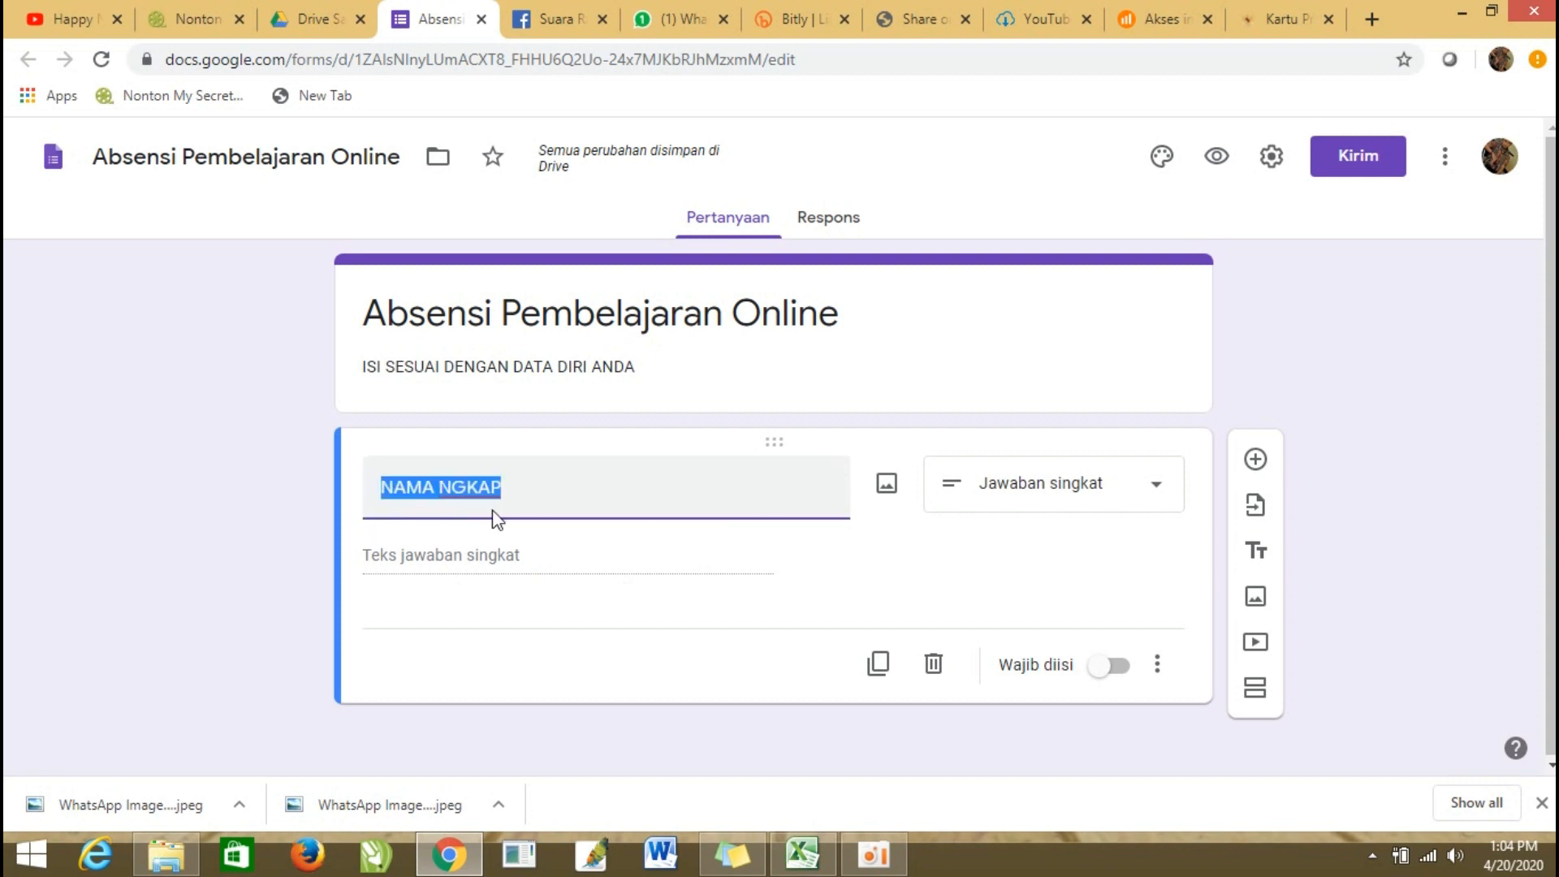
pyautogui.click(439, 487)
pyautogui.write('LE')
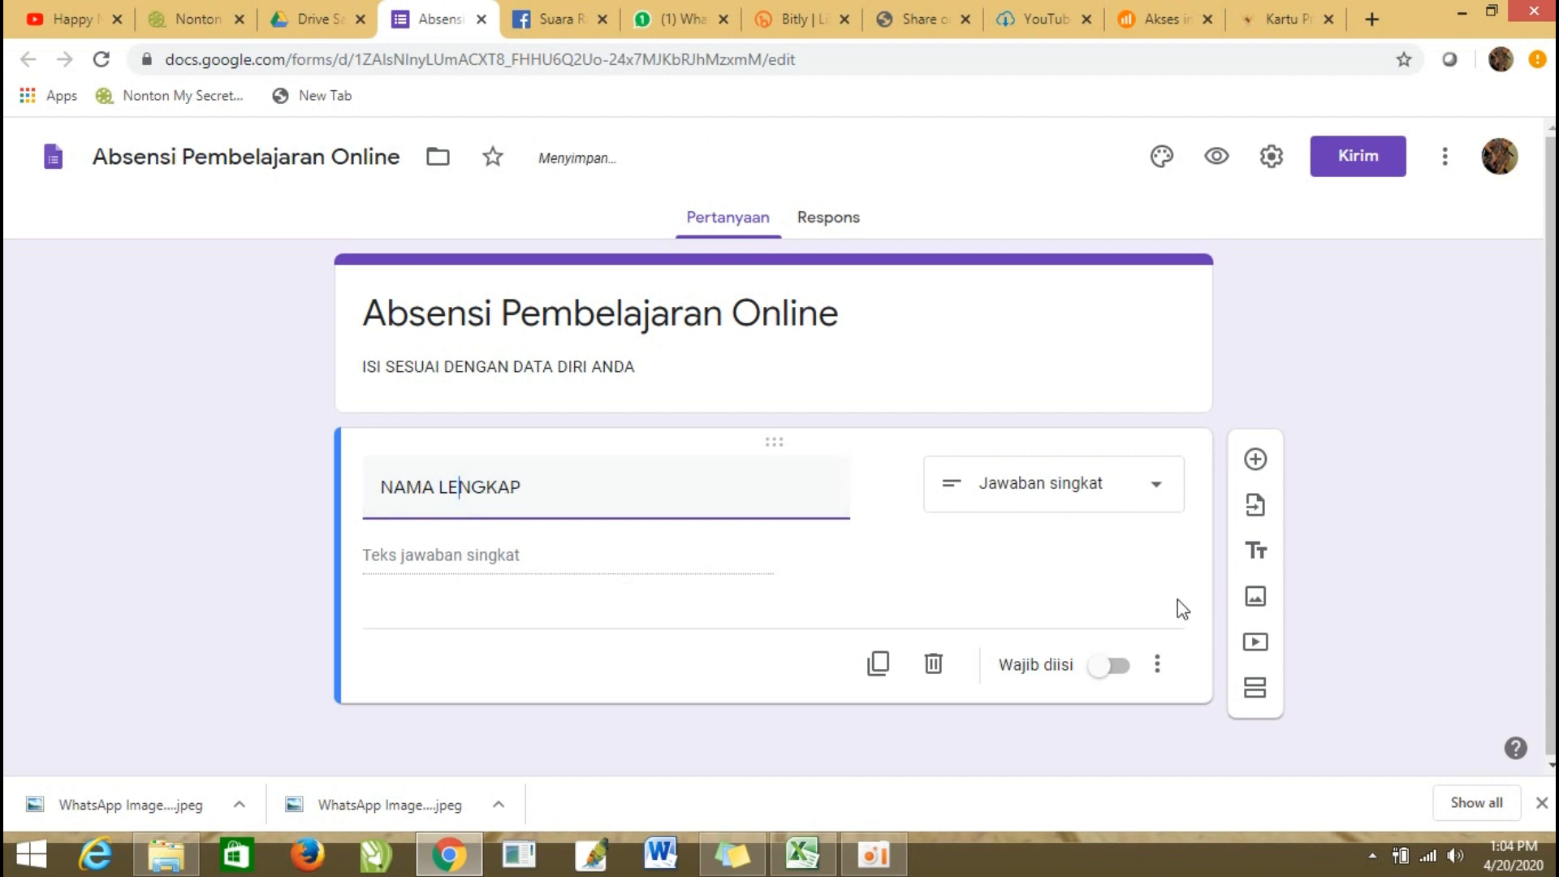
pyautogui.click(1119, 671)
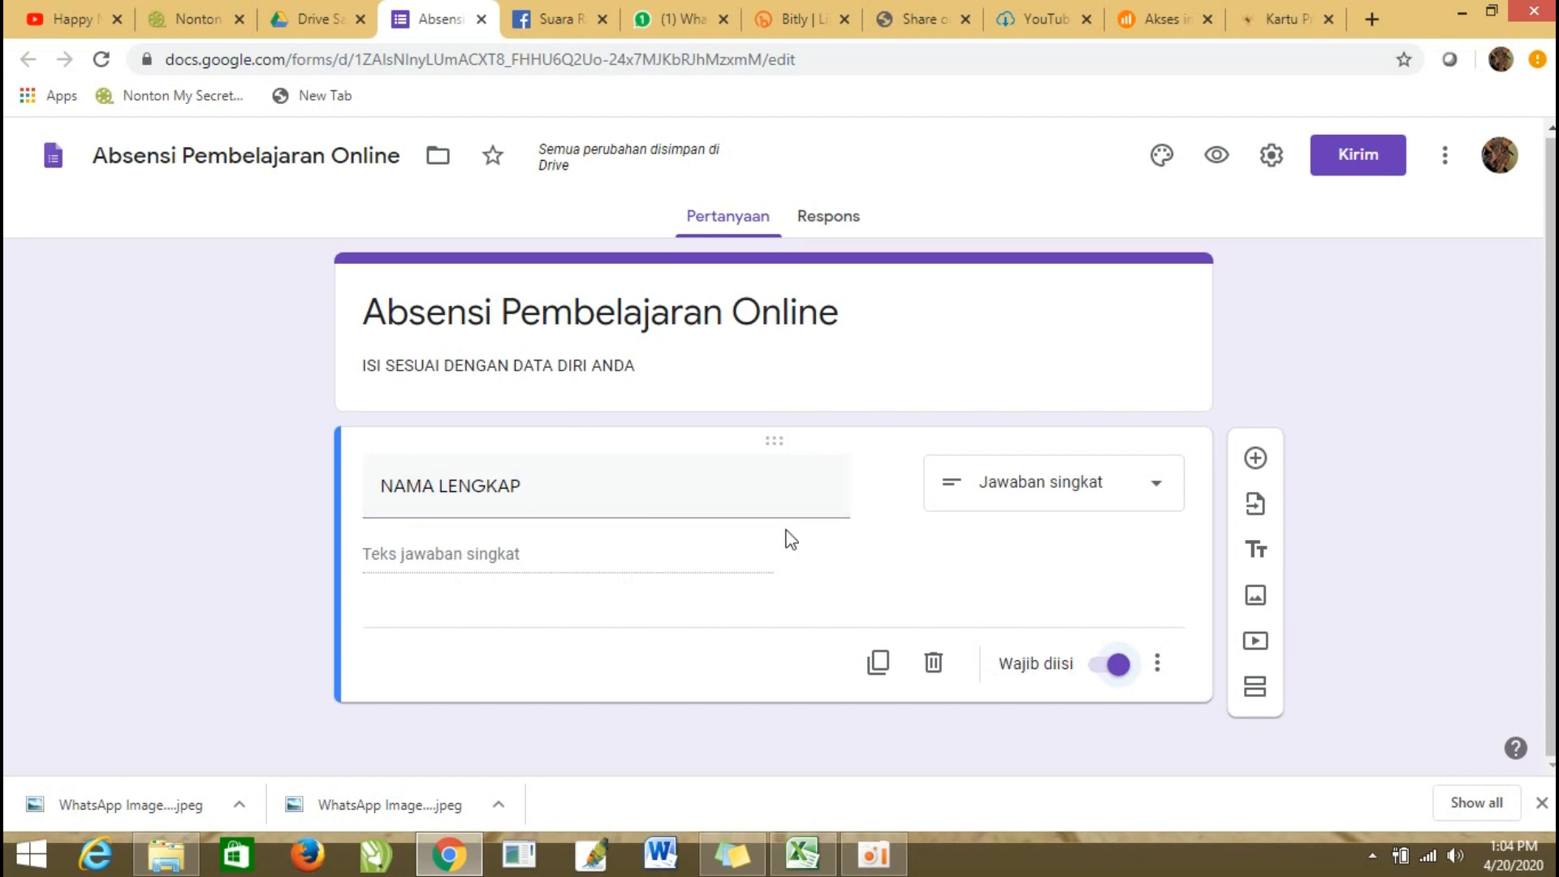
# Add a second question titled "KELAS" and set its answer type to checkboxes (Kotak Centang).
pyautogui.click(1256, 459)
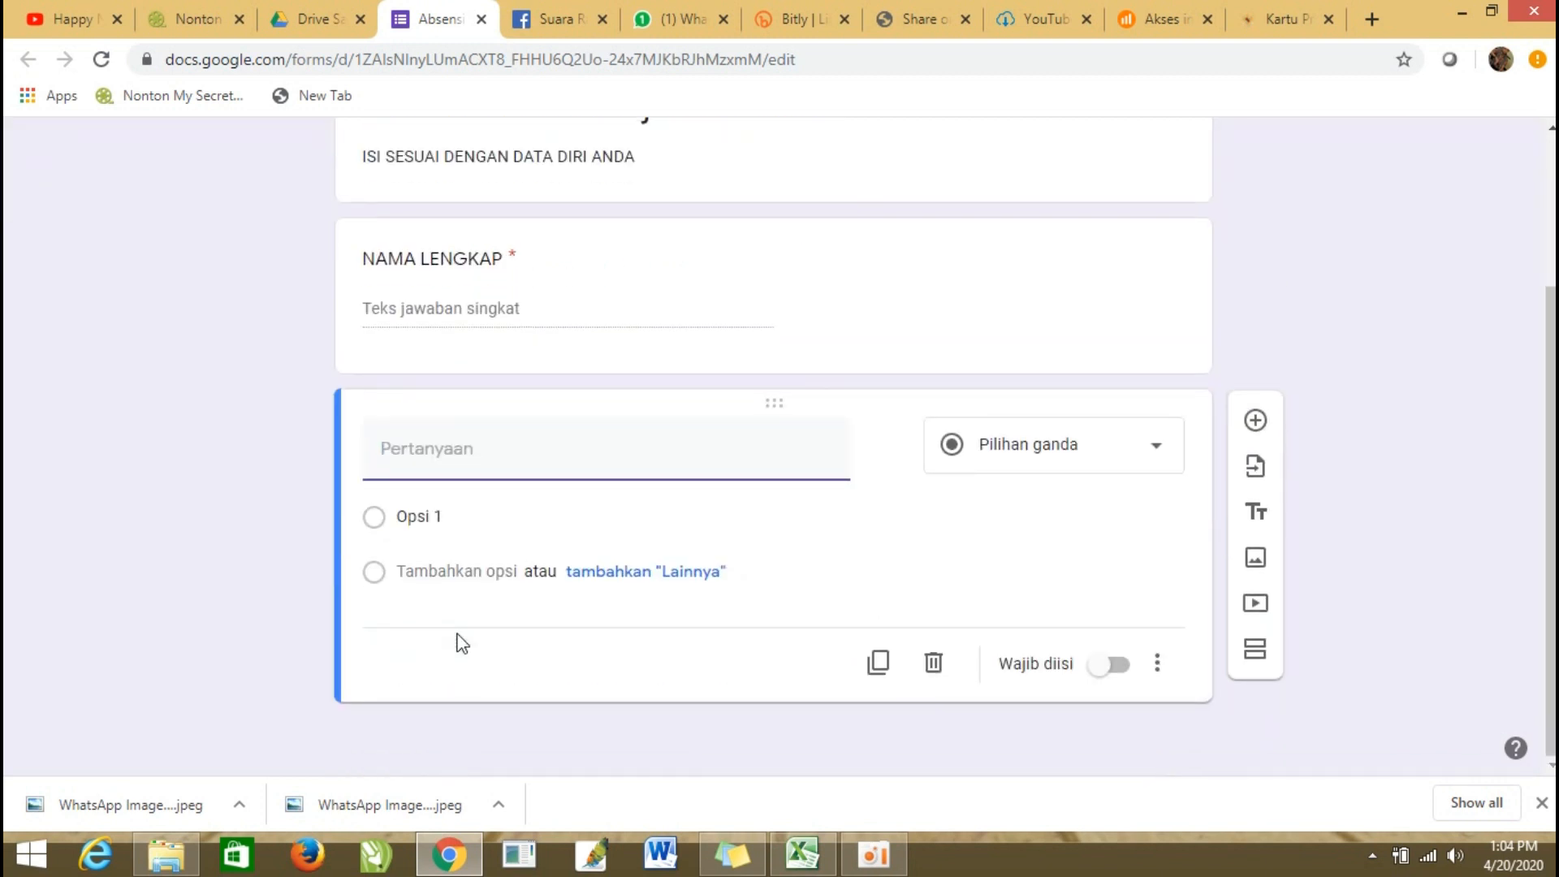
pyautogui.click(410, 444)
pyautogui.write('k')
pyautogui.press('BackSpace')
pyautogui.write('KELAS')
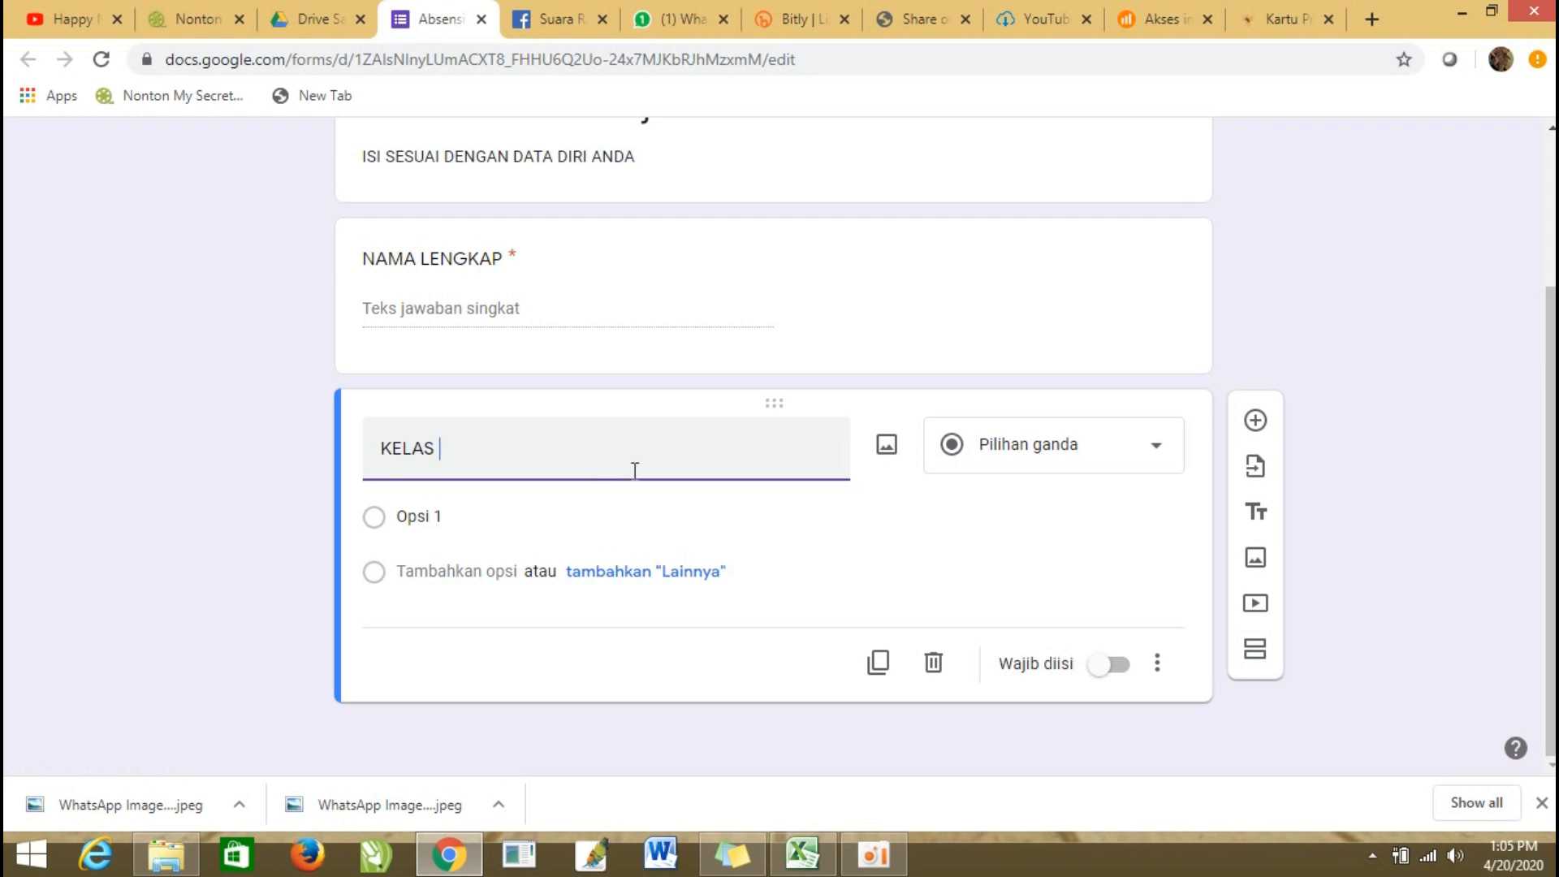
pyautogui.click(1163, 461)
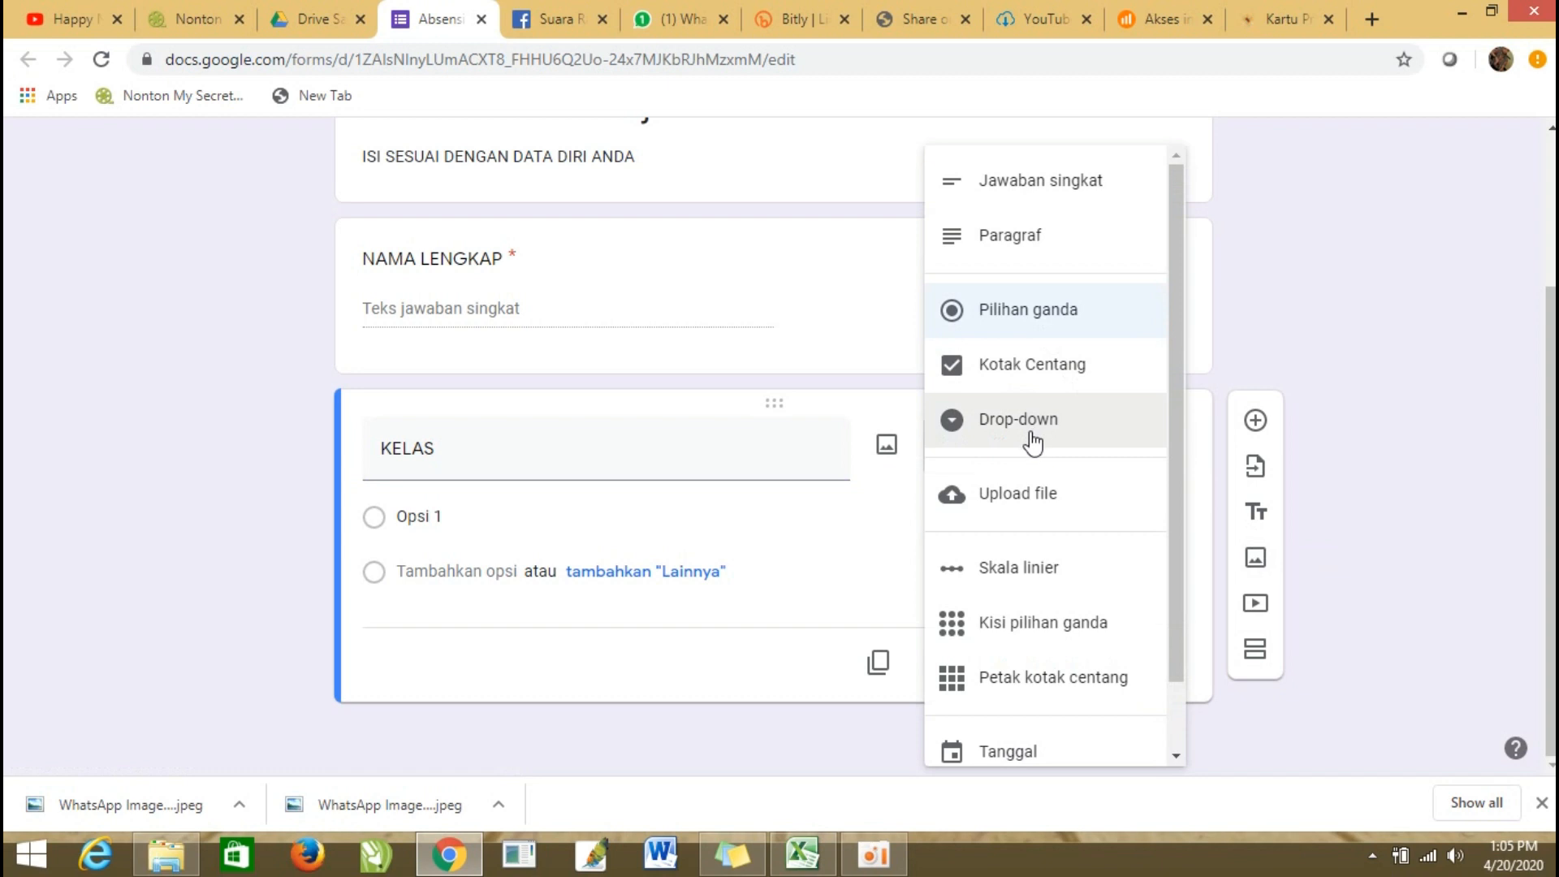
pyautogui.click(1048, 372)
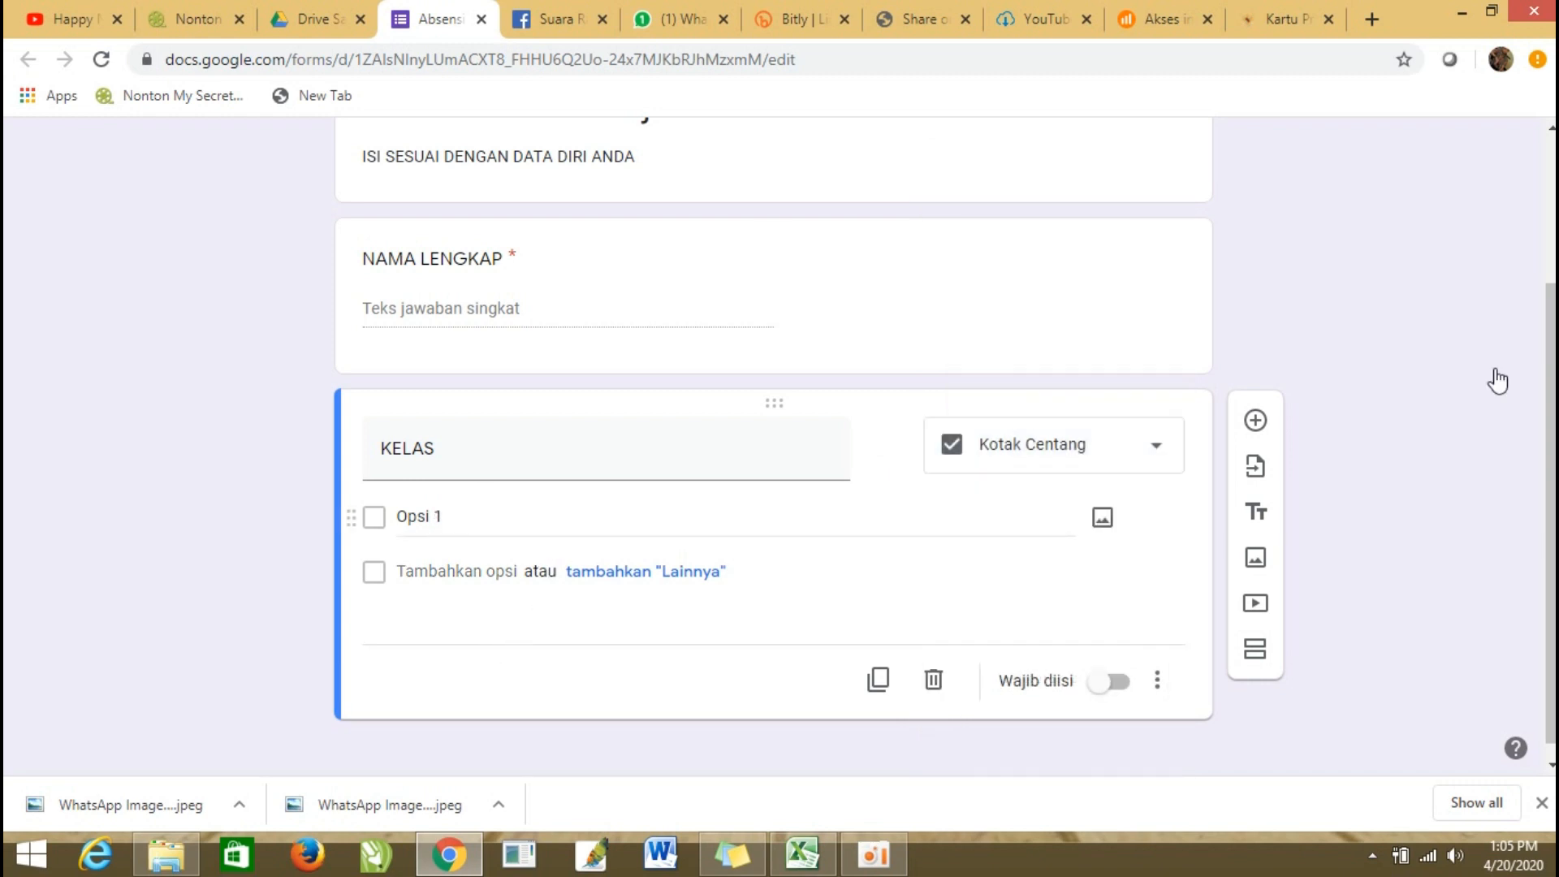
# Check the class schedule in the desktop sticky note and return to the form in Chrome.
pyautogui.click(1460, 19)
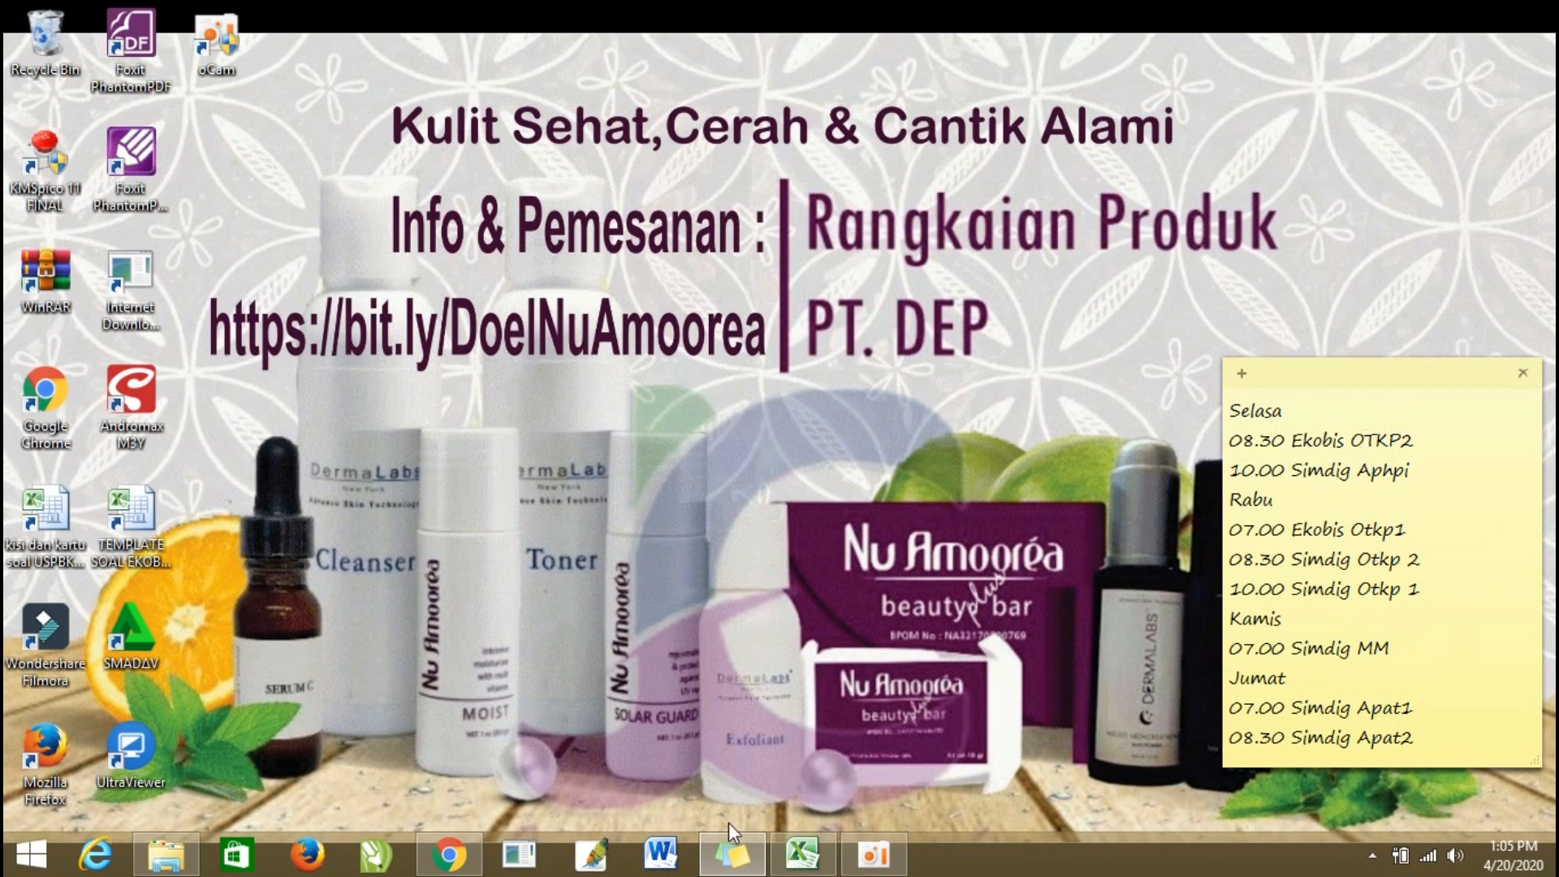
pyautogui.click(448, 854)
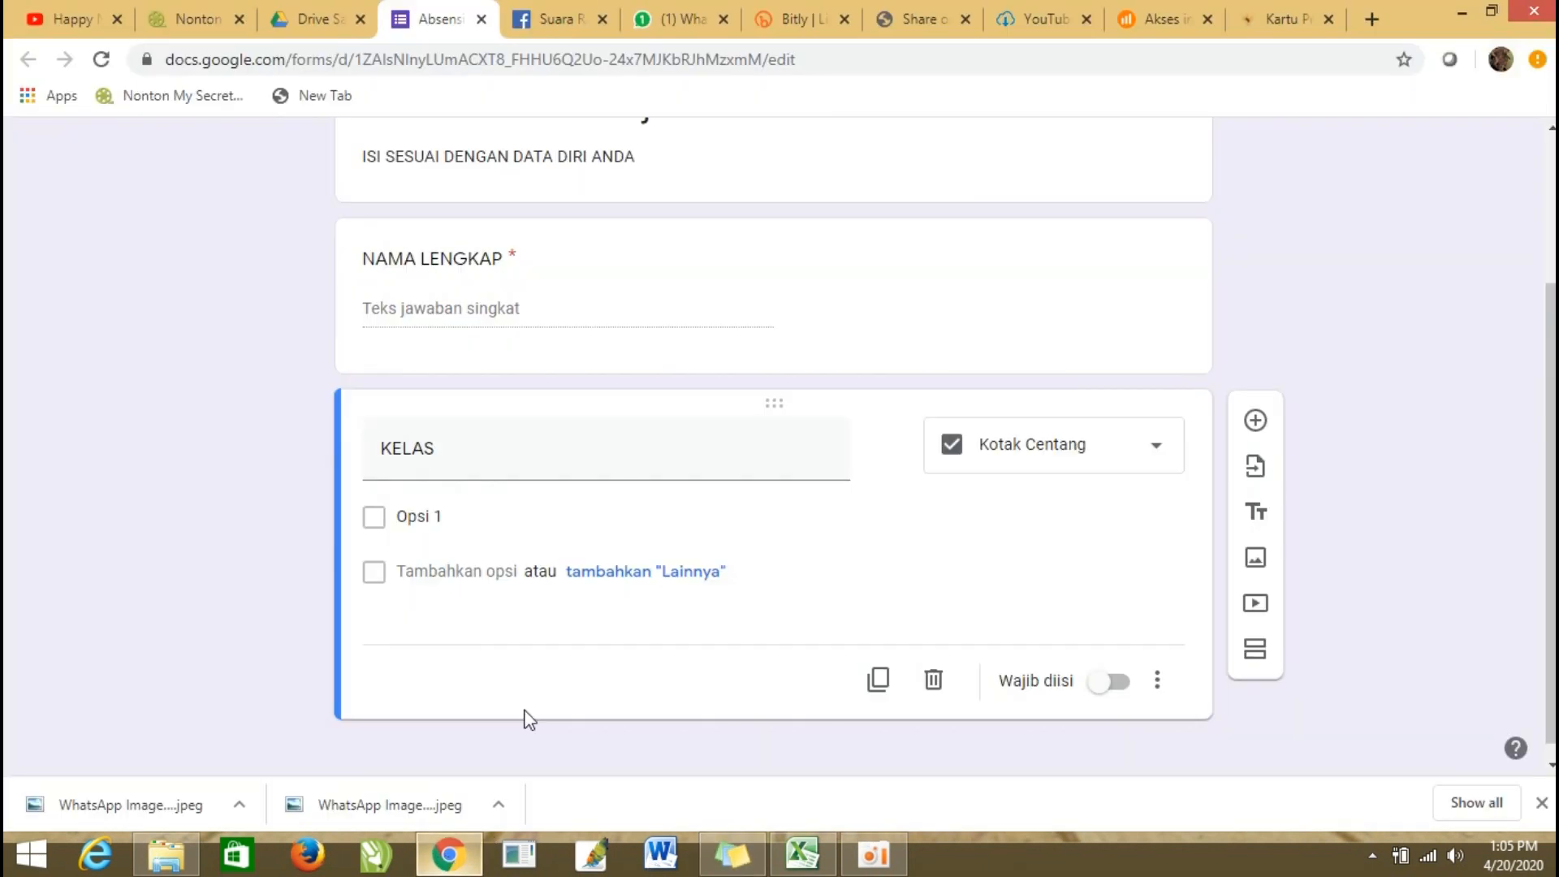
# Enter "APAT 1" and "APAT 2" as the first two options of the KELAS question.
pyautogui.click(445, 520)
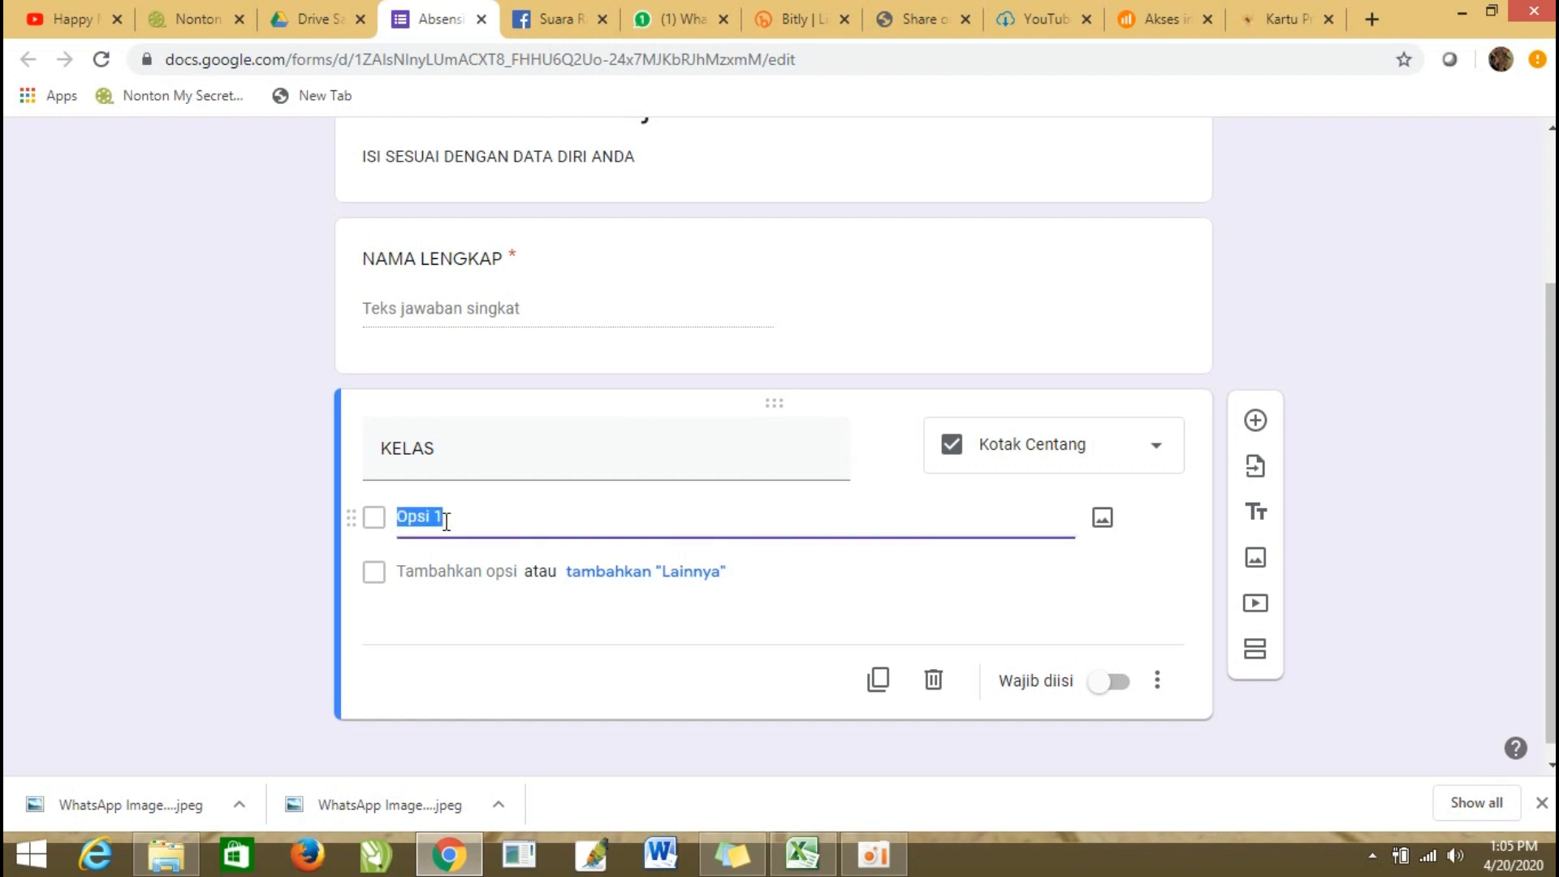
pyautogui.write('APAT 1')
pyautogui.click(442, 571)
pyautogui.write('APAY')
pyautogui.press('BackSpace')
pyautogui.write('T 2')
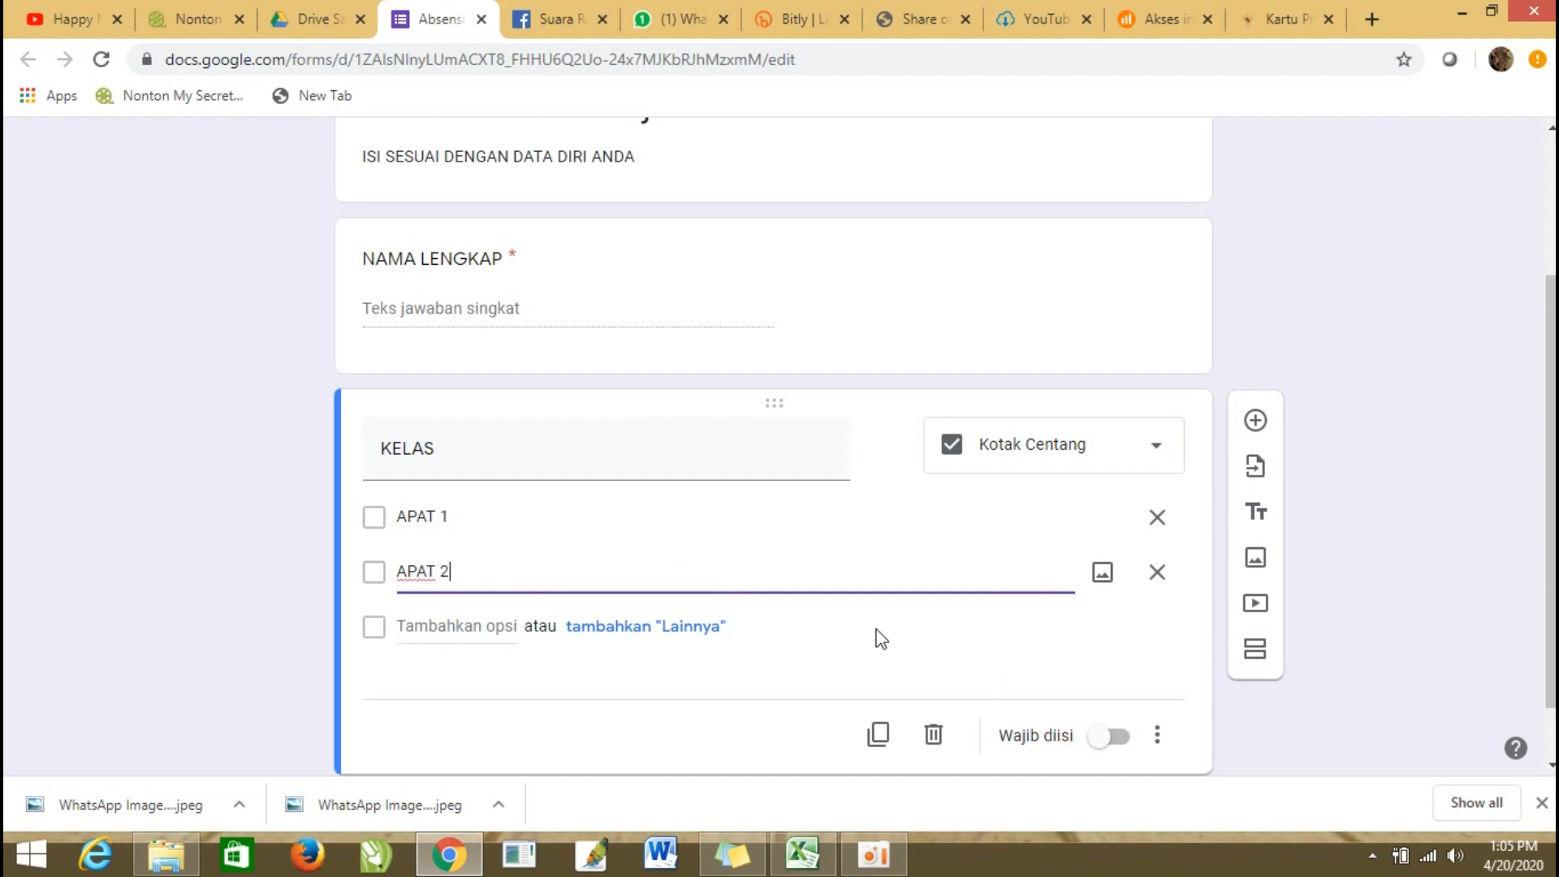
# Add the options "MULTIMEDIA" and "APHPI" to the KELAS question.
pyautogui.click(443, 624)
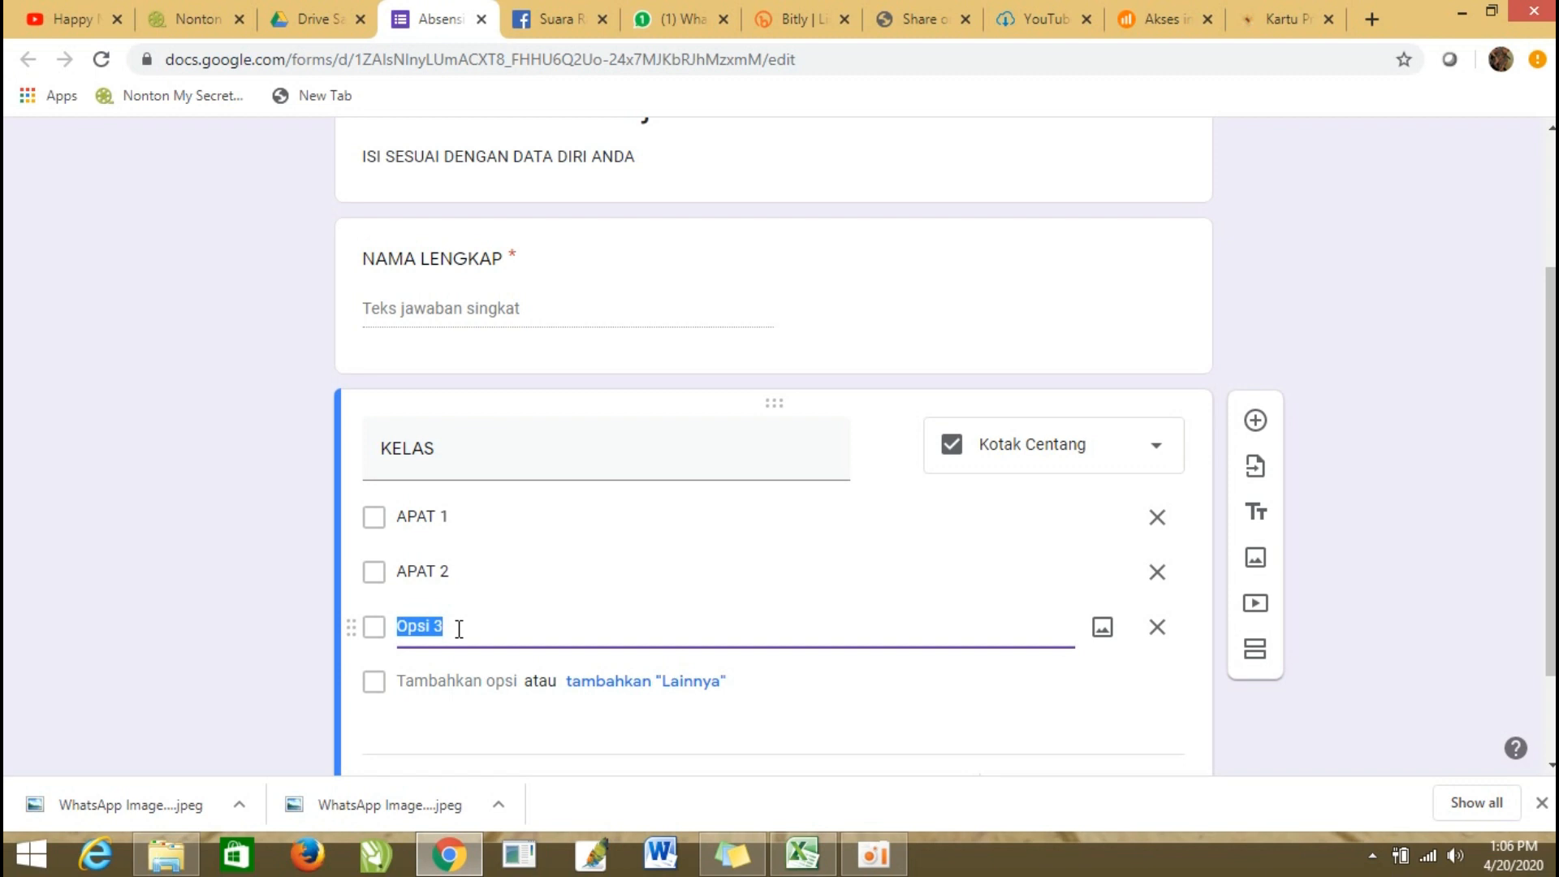
pyautogui.write('MULTIMEDIA')
pyautogui.click(421, 678)
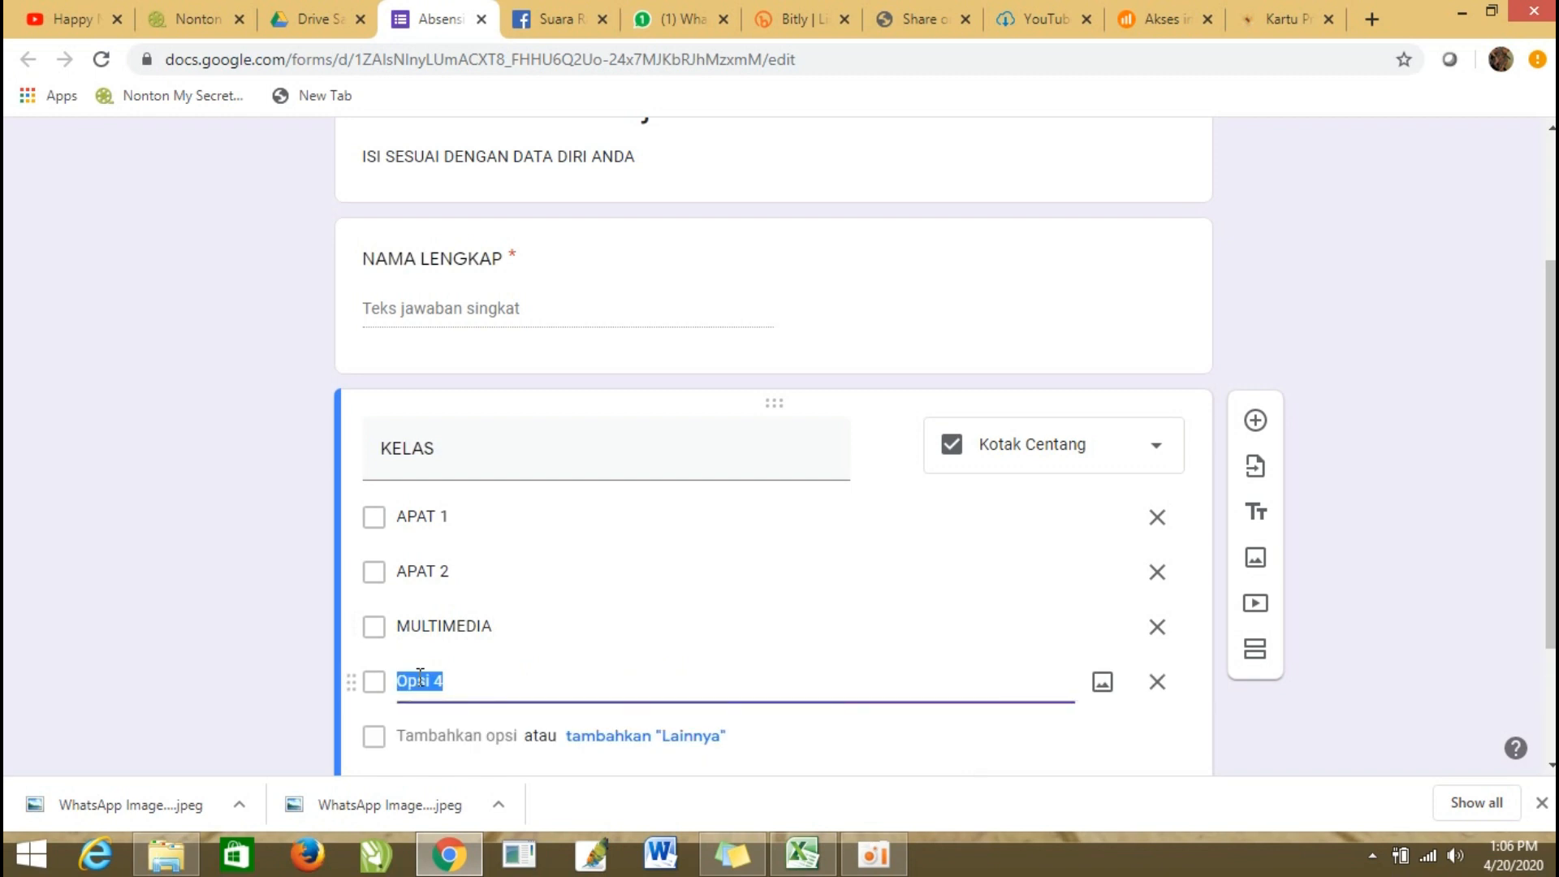
pyautogui.write('APHPI')
# Add the options "OTKP 1" and "OTKP 2" to the end of the KELAS list.
pyautogui.click(423, 734)
pyautogui.write('OTKP 1')
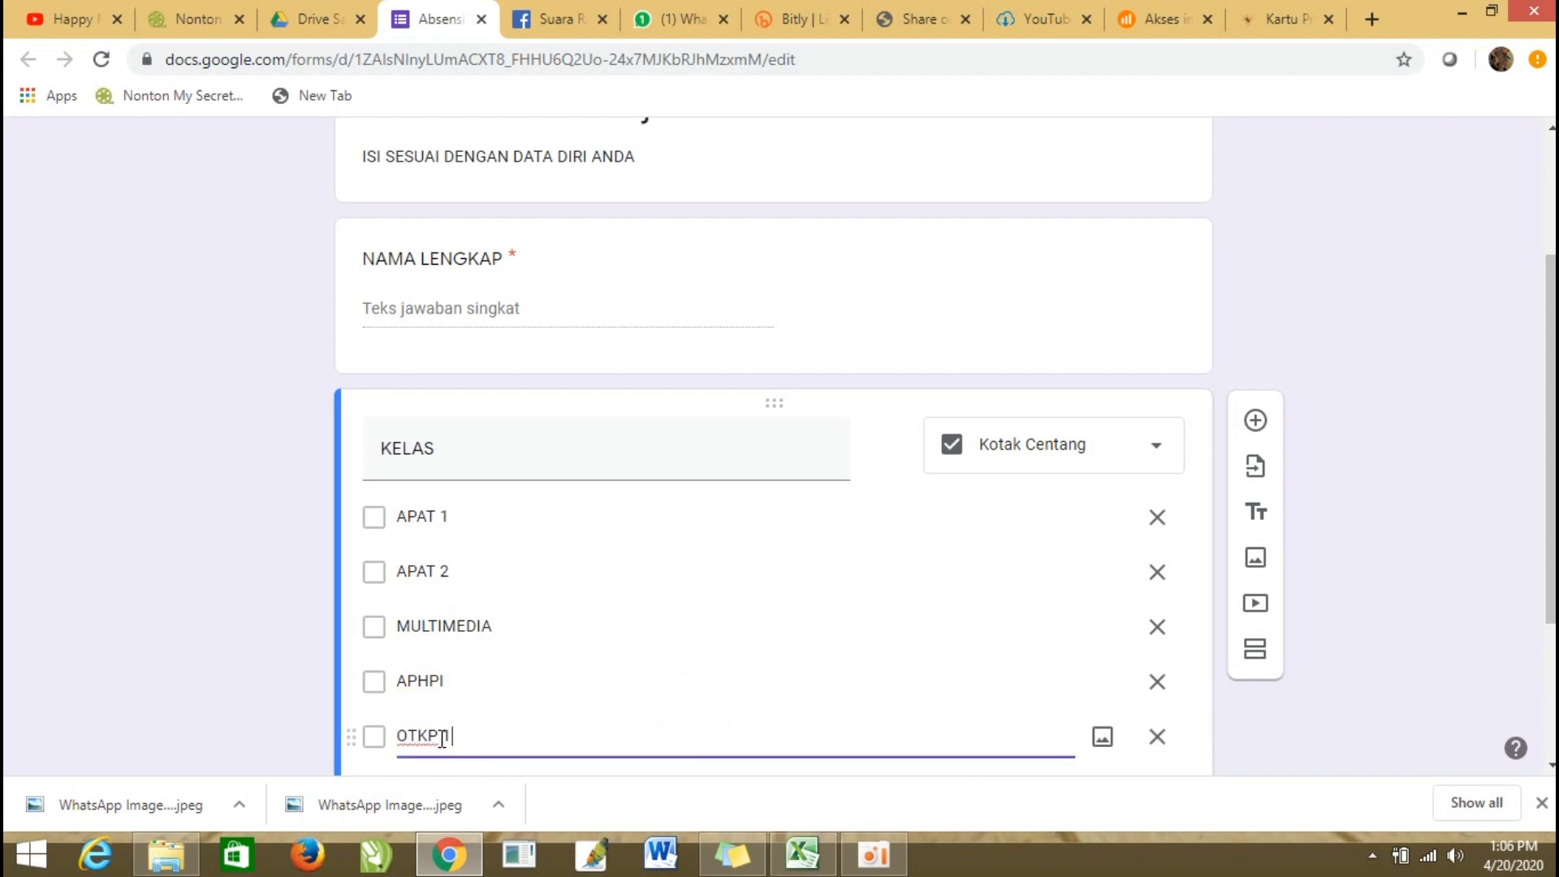
pyautogui.scroll(-3, 480, 714)
pyautogui.click(426, 566)
pyautogui.write('OTKP 2')
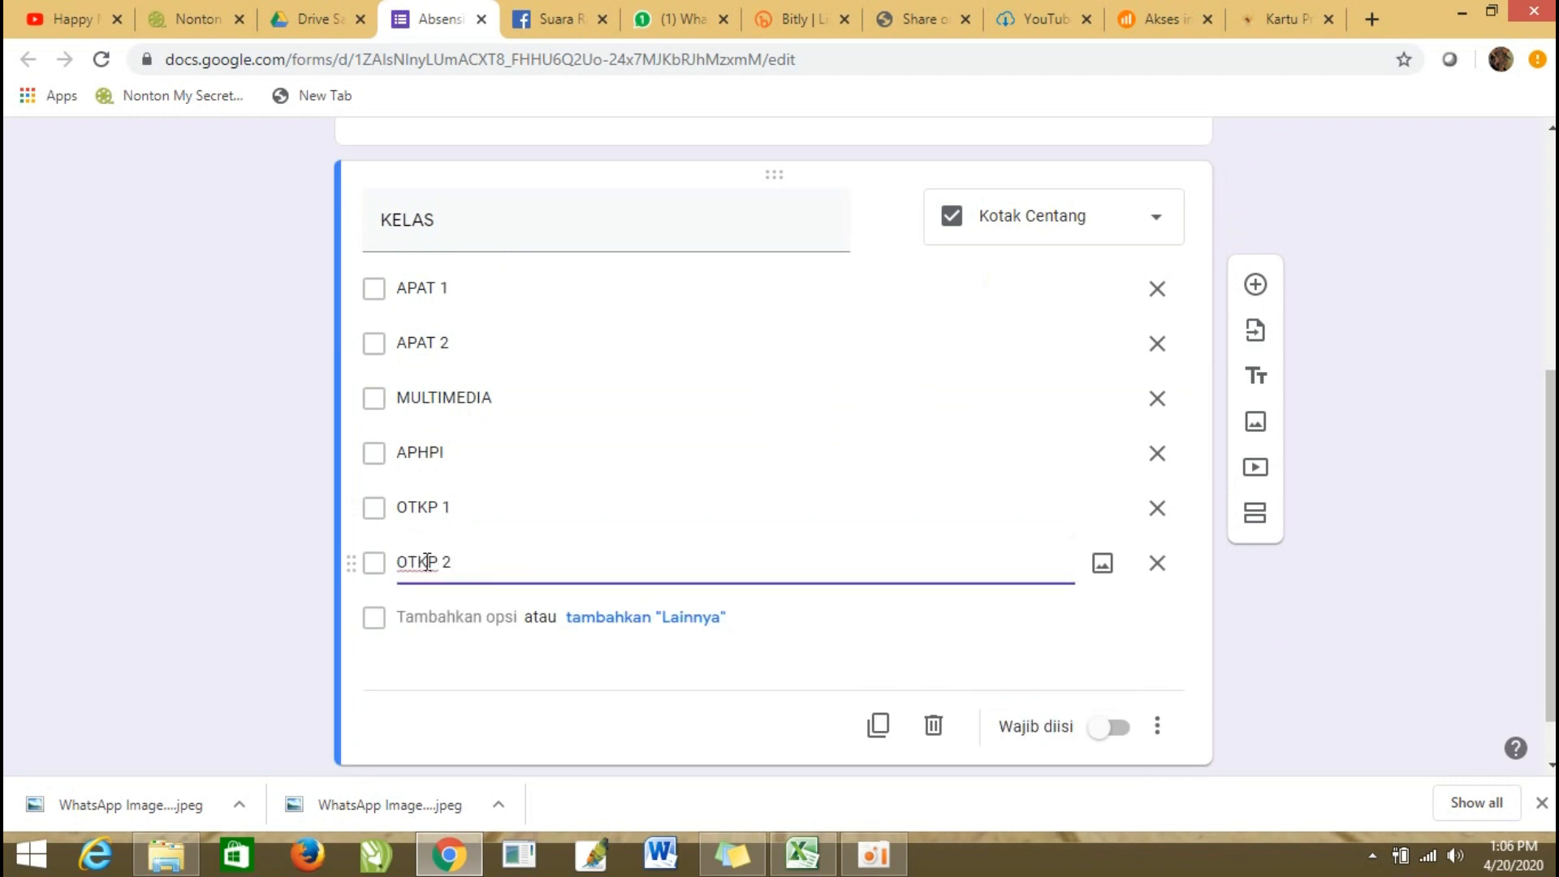
# Make the KELAS question required (Wajib diisi).
pyautogui.click(851, 641)
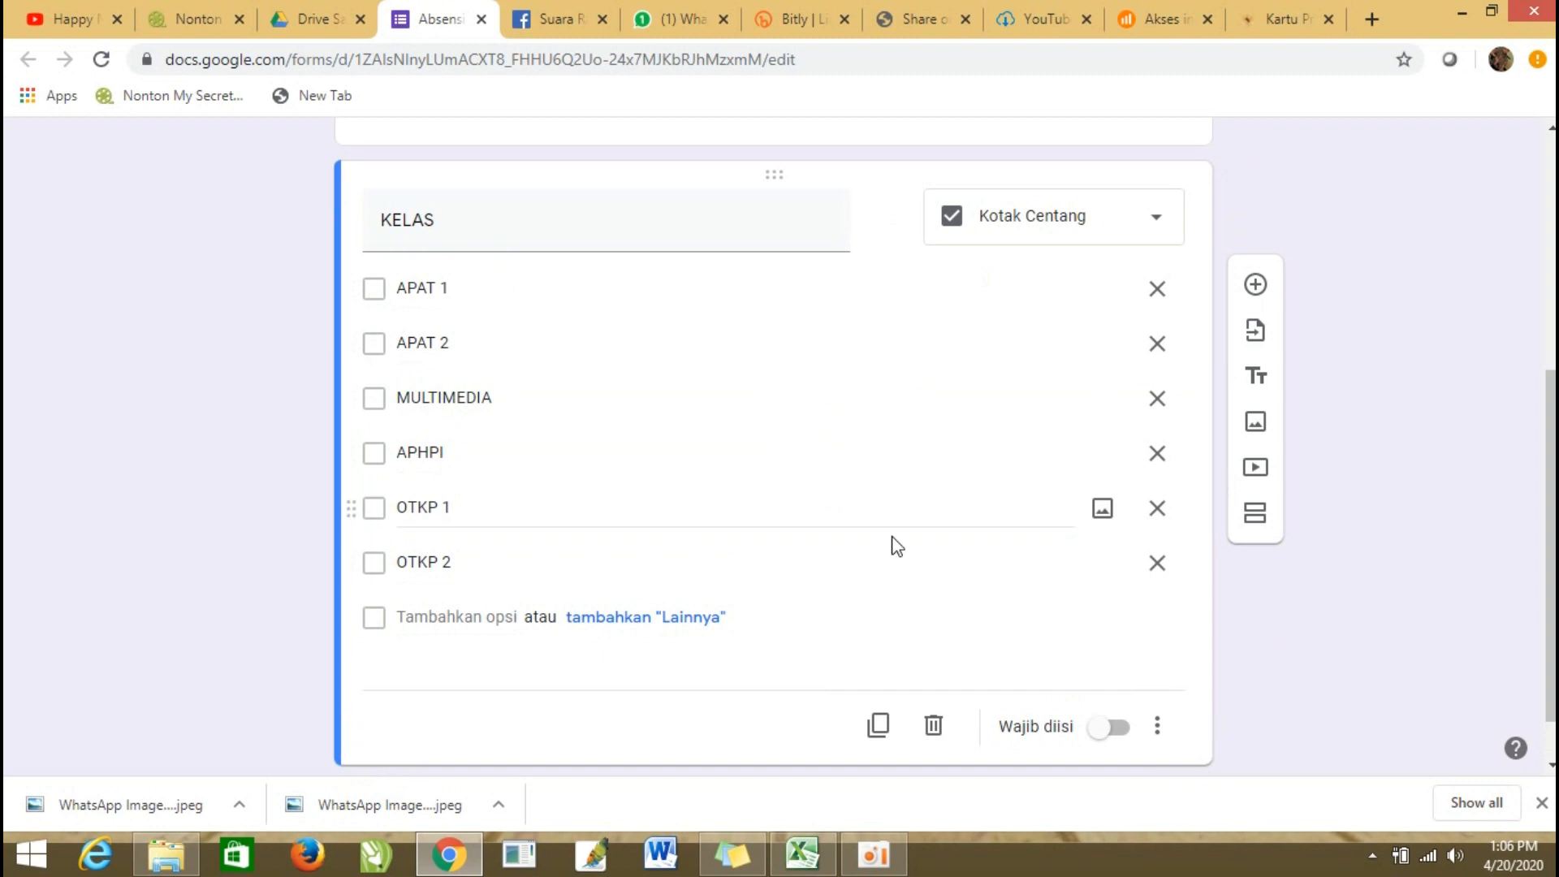
pyautogui.click(1119, 731)
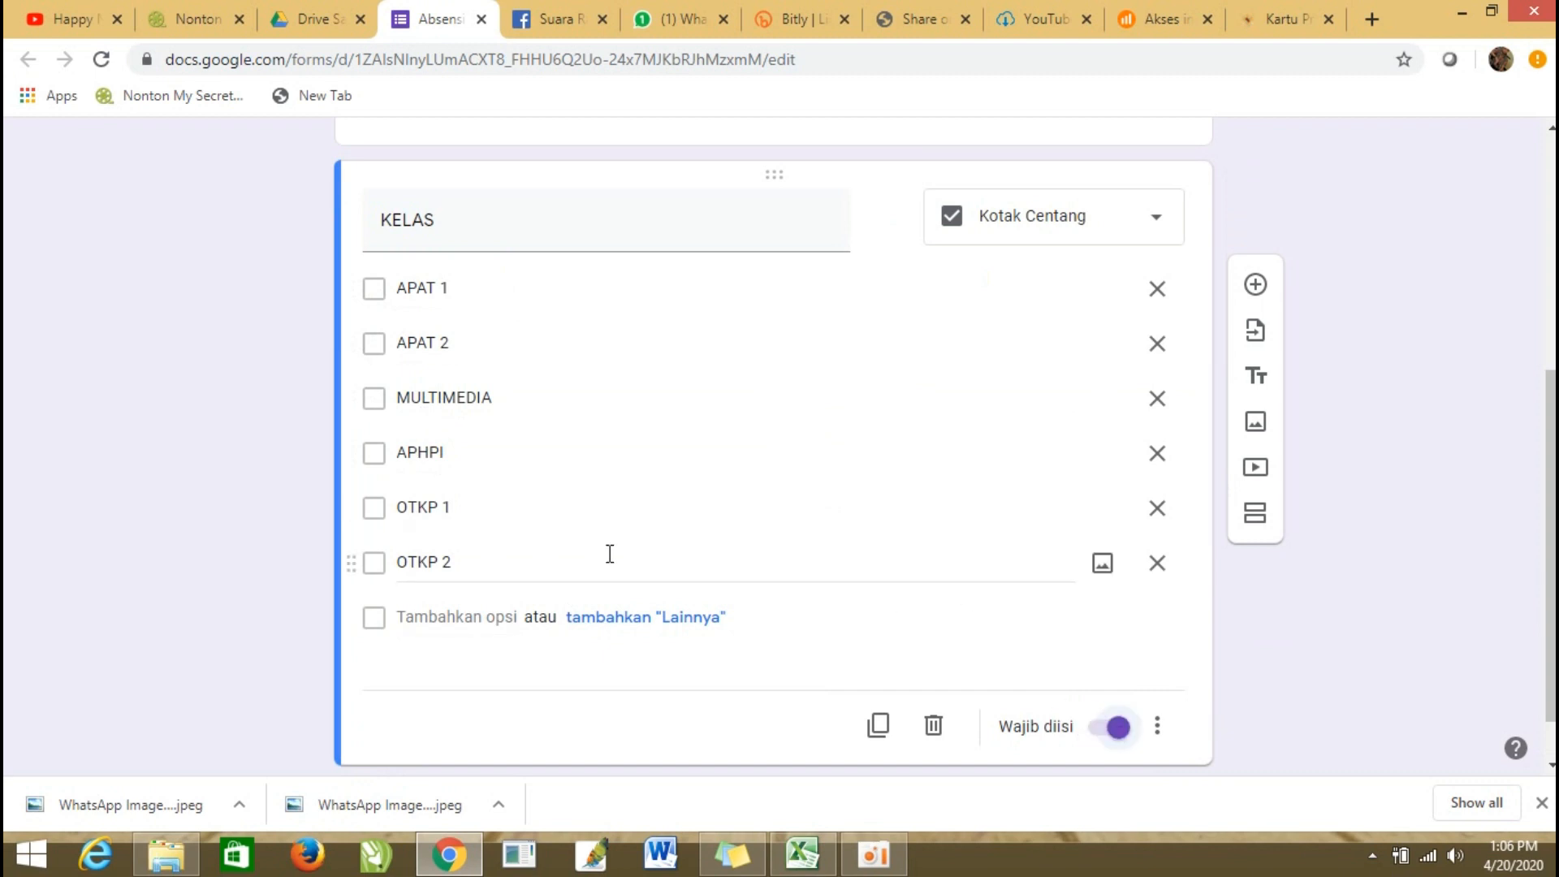
pyautogui.scroll(5, 673, 491)
pyautogui.scroll(-4, 672, 487)
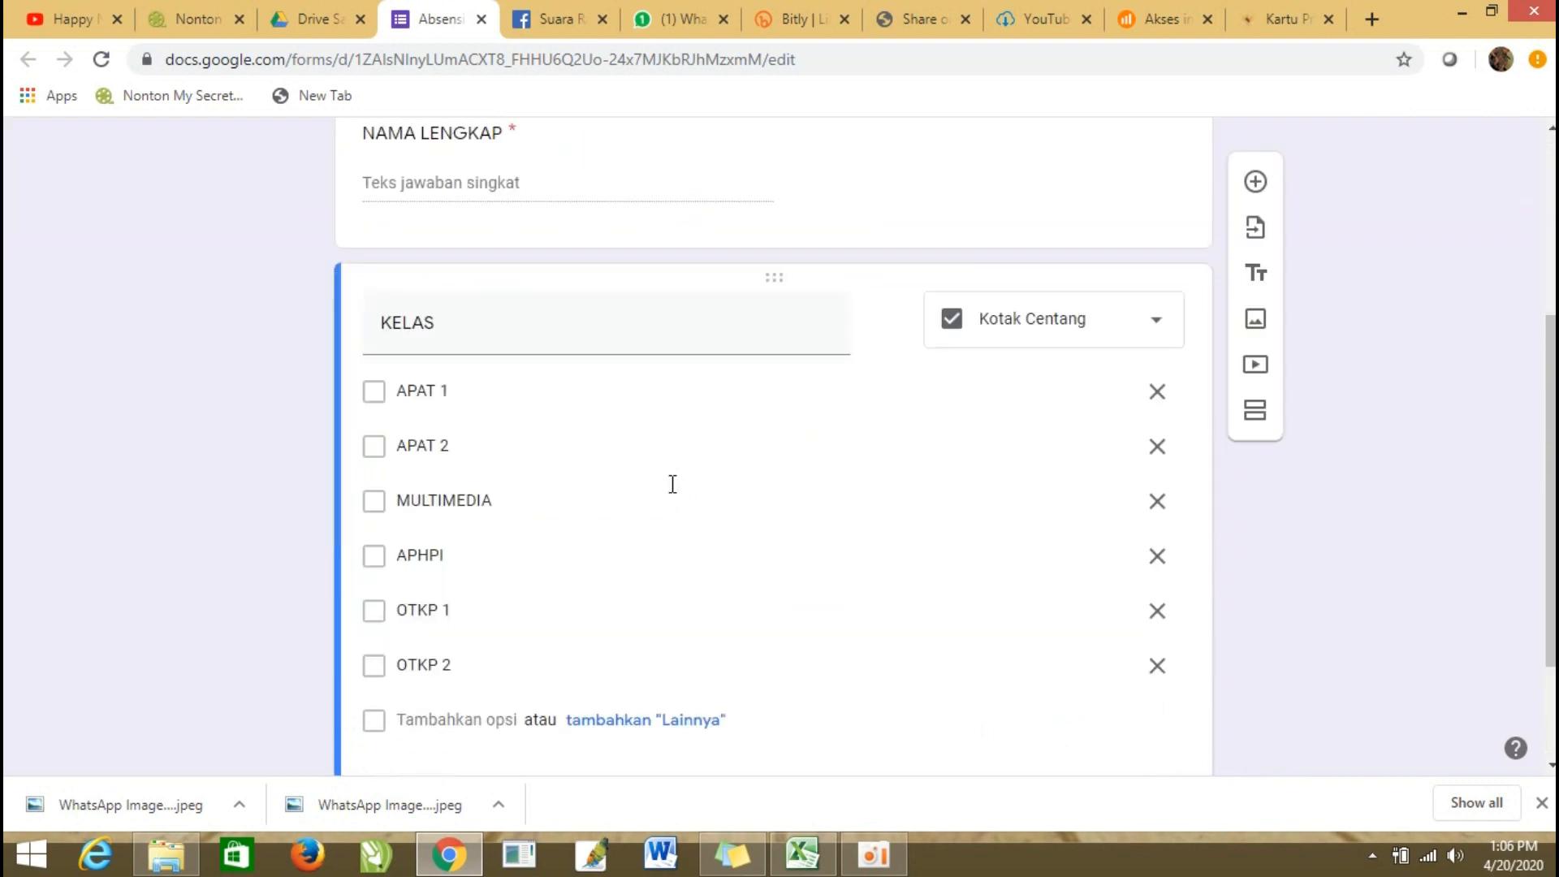
pyautogui.scroll(-2, 672, 484)
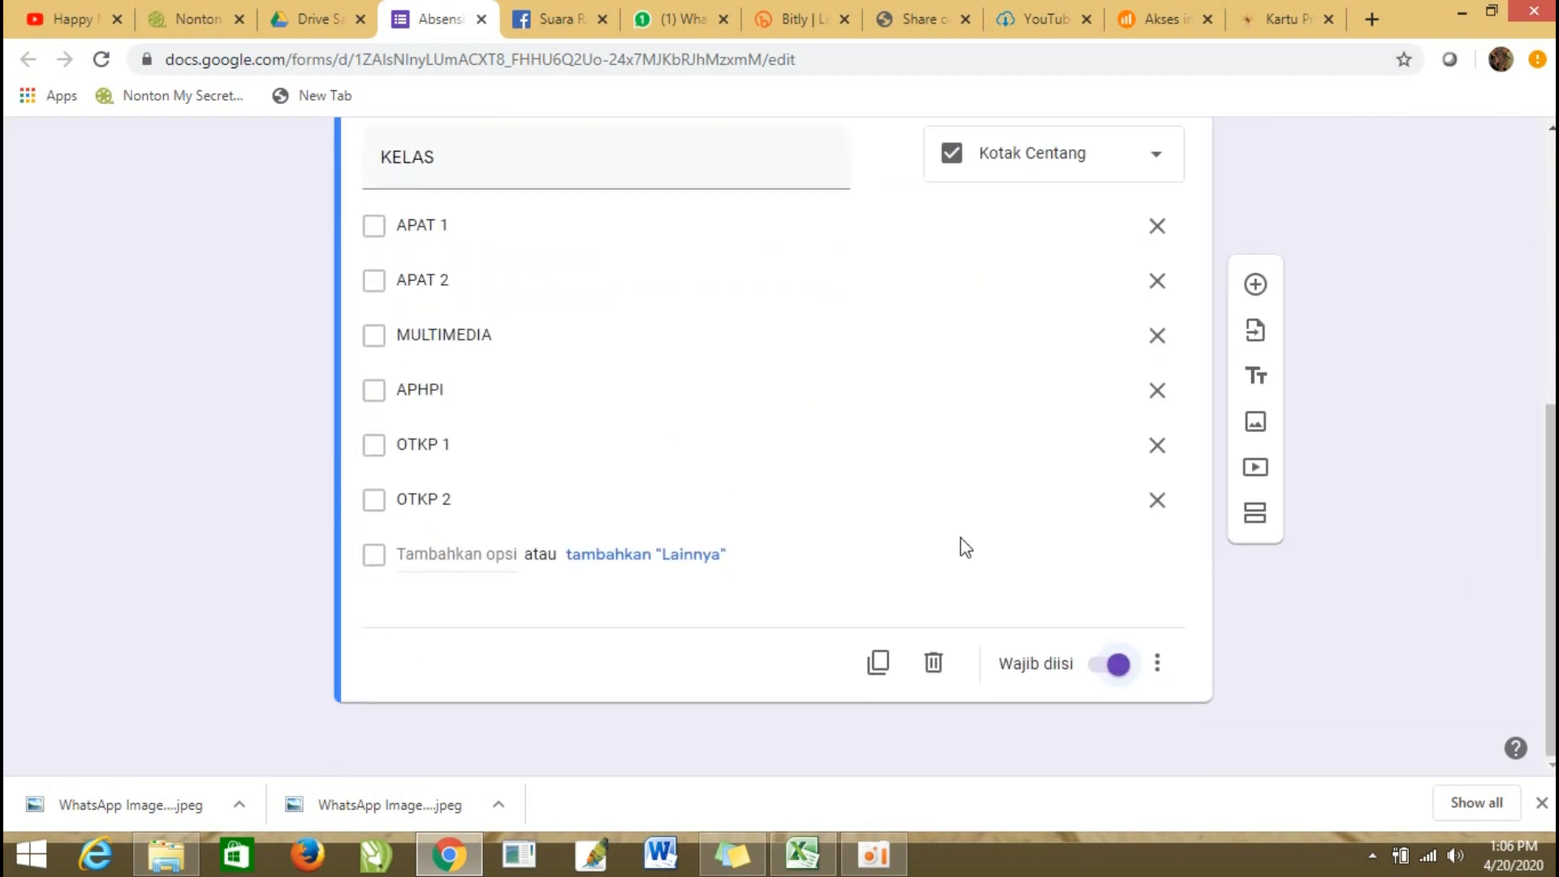
# Add a third question titled "MATA PELAJARAN" as multiple choice (Pilihan ganda), without response validation.
pyautogui.click(1459, 8)
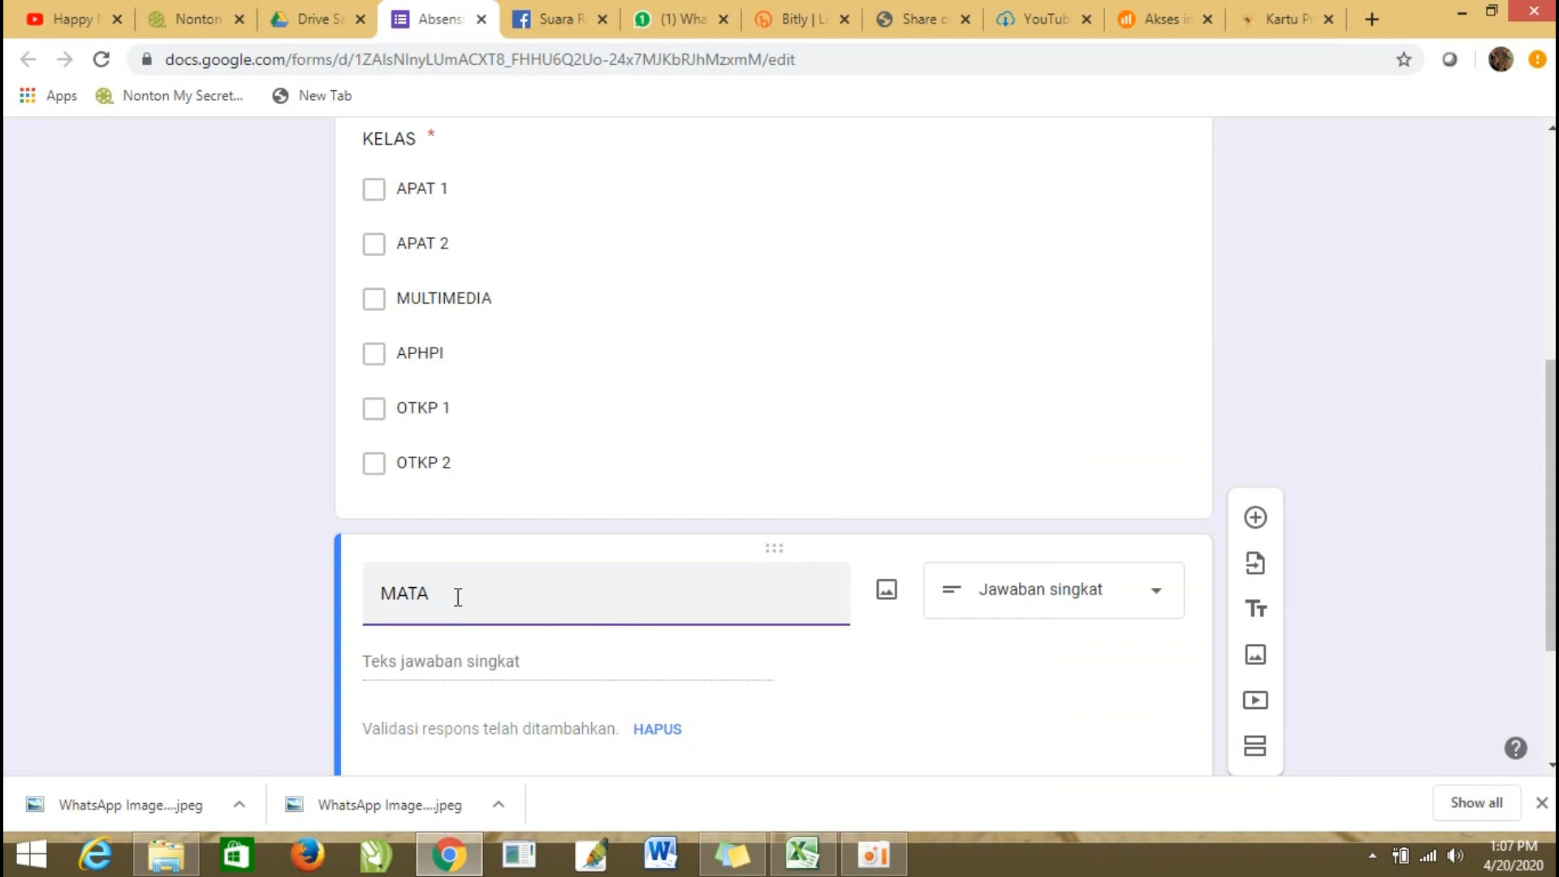
pyautogui.write('PELAJARAN')
pyautogui.click(659, 726)
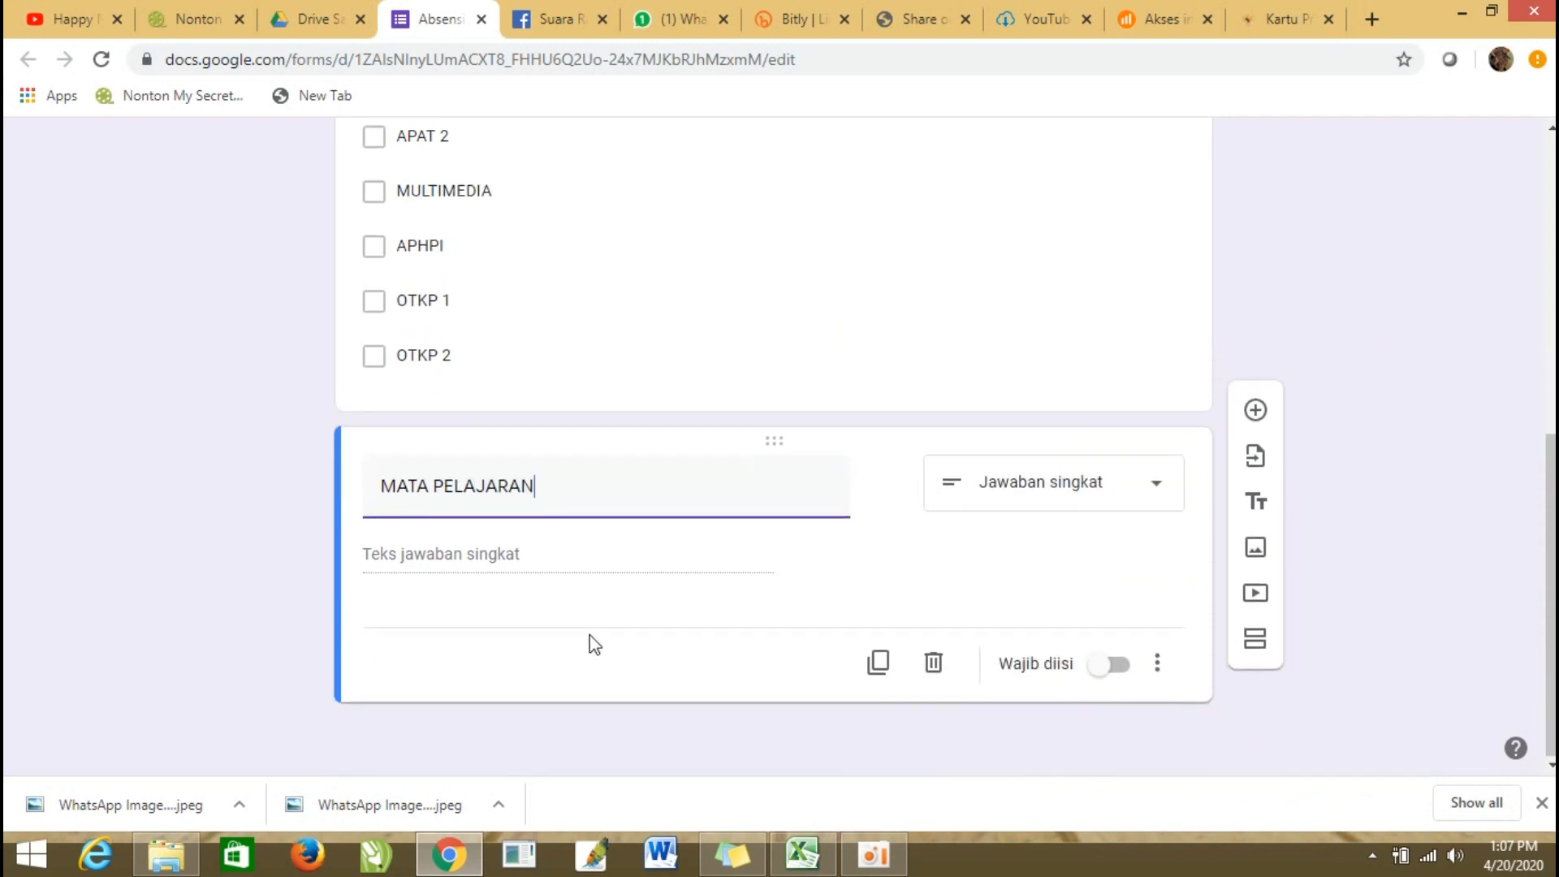
pyautogui.click(1162, 491)
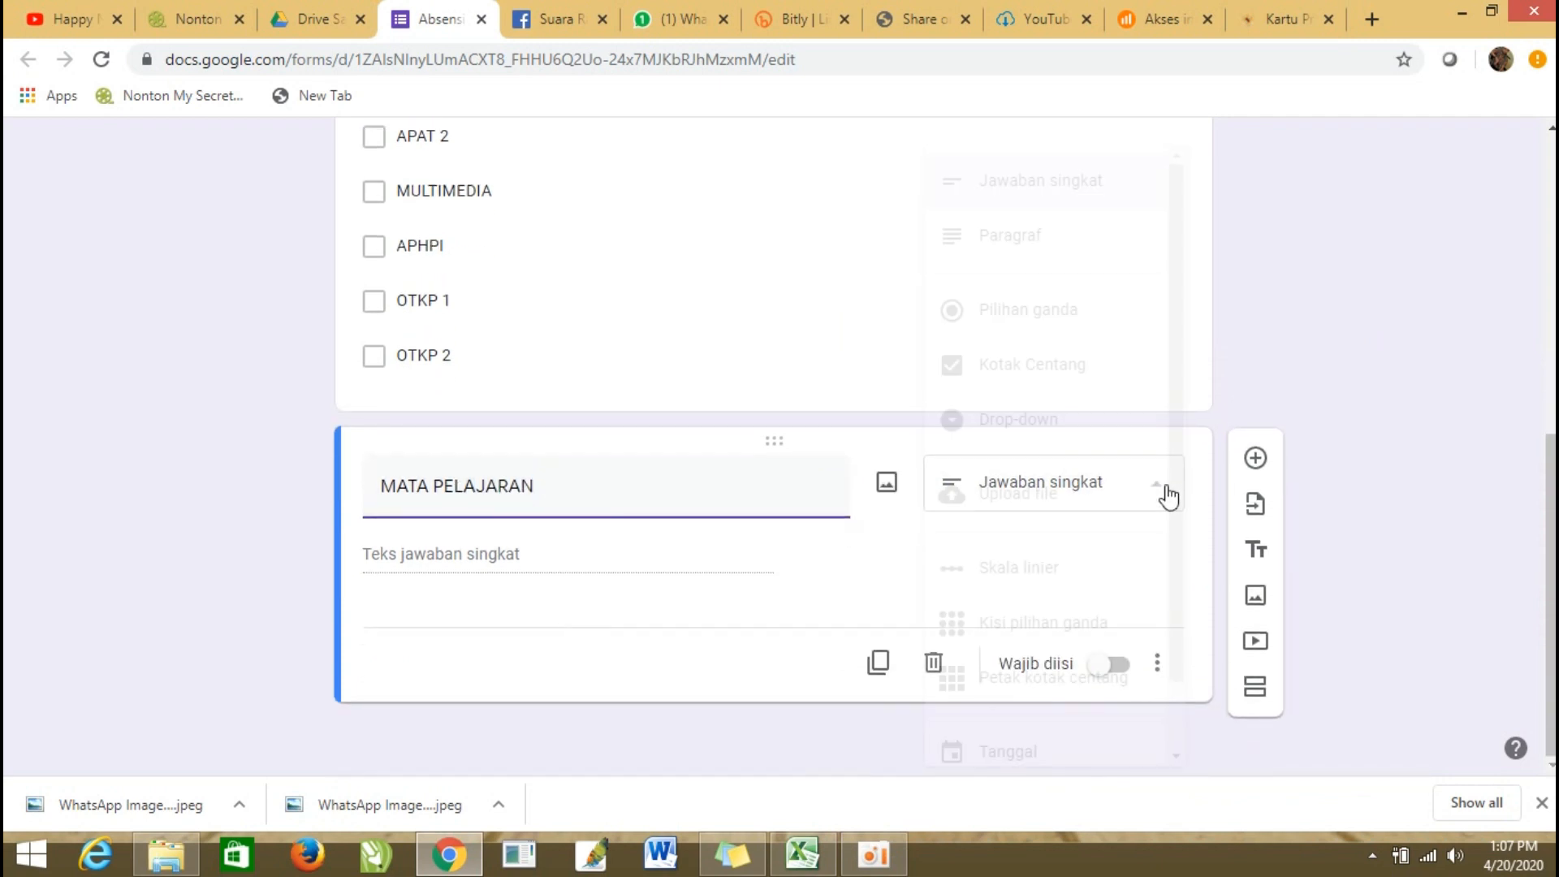
pyautogui.click(1073, 315)
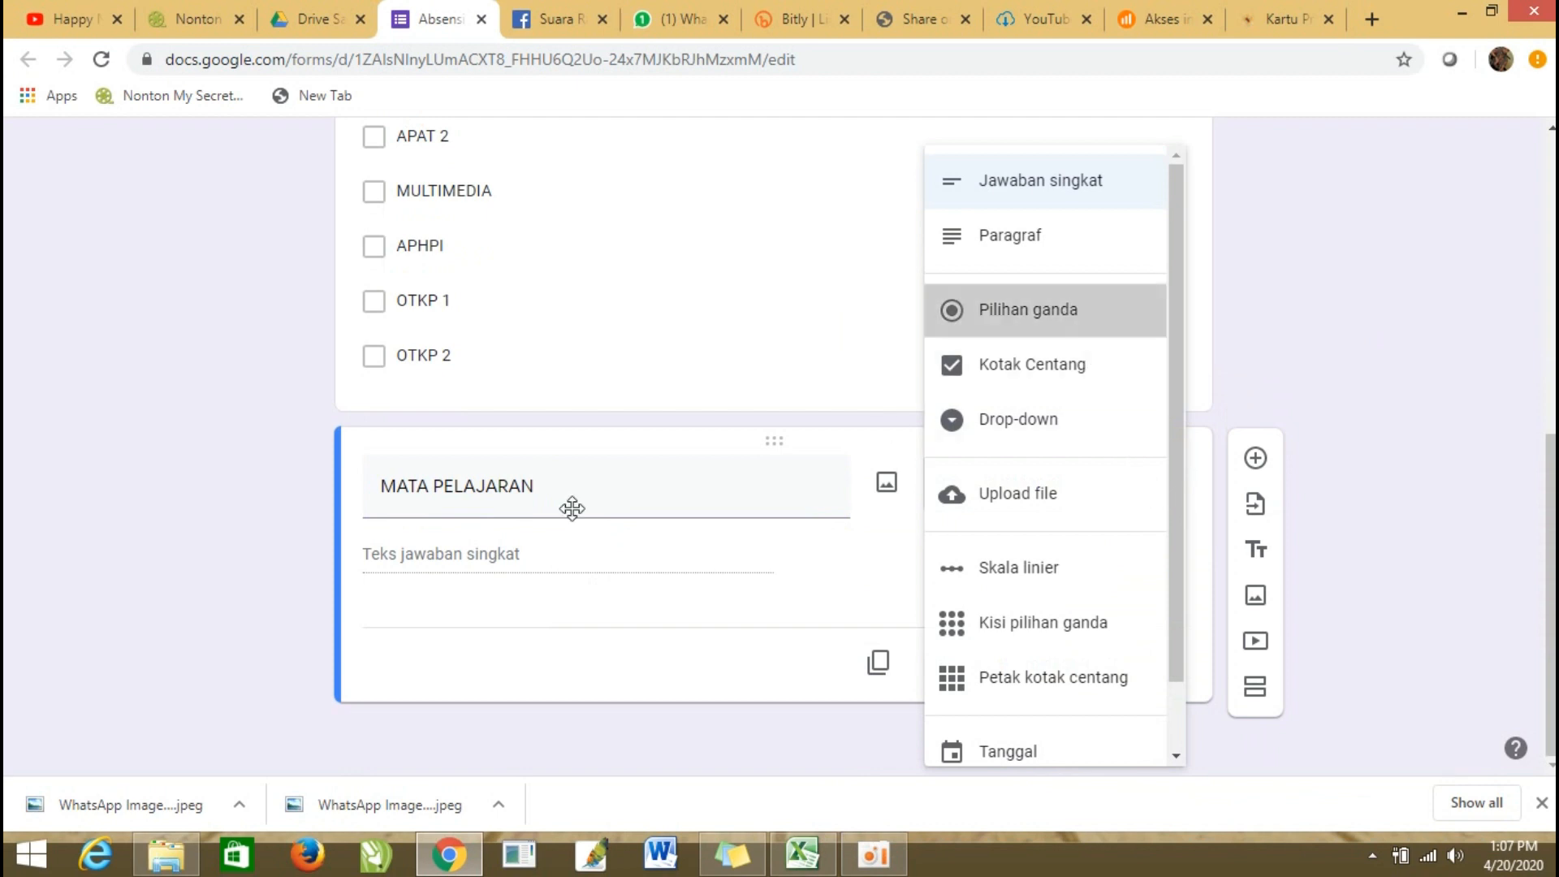
# Enter "SIMULASI DIGITAL" and "EONOMI BISNIS" as the first two options of the MATA PELAJARAN question.
pyautogui.click(509, 562)
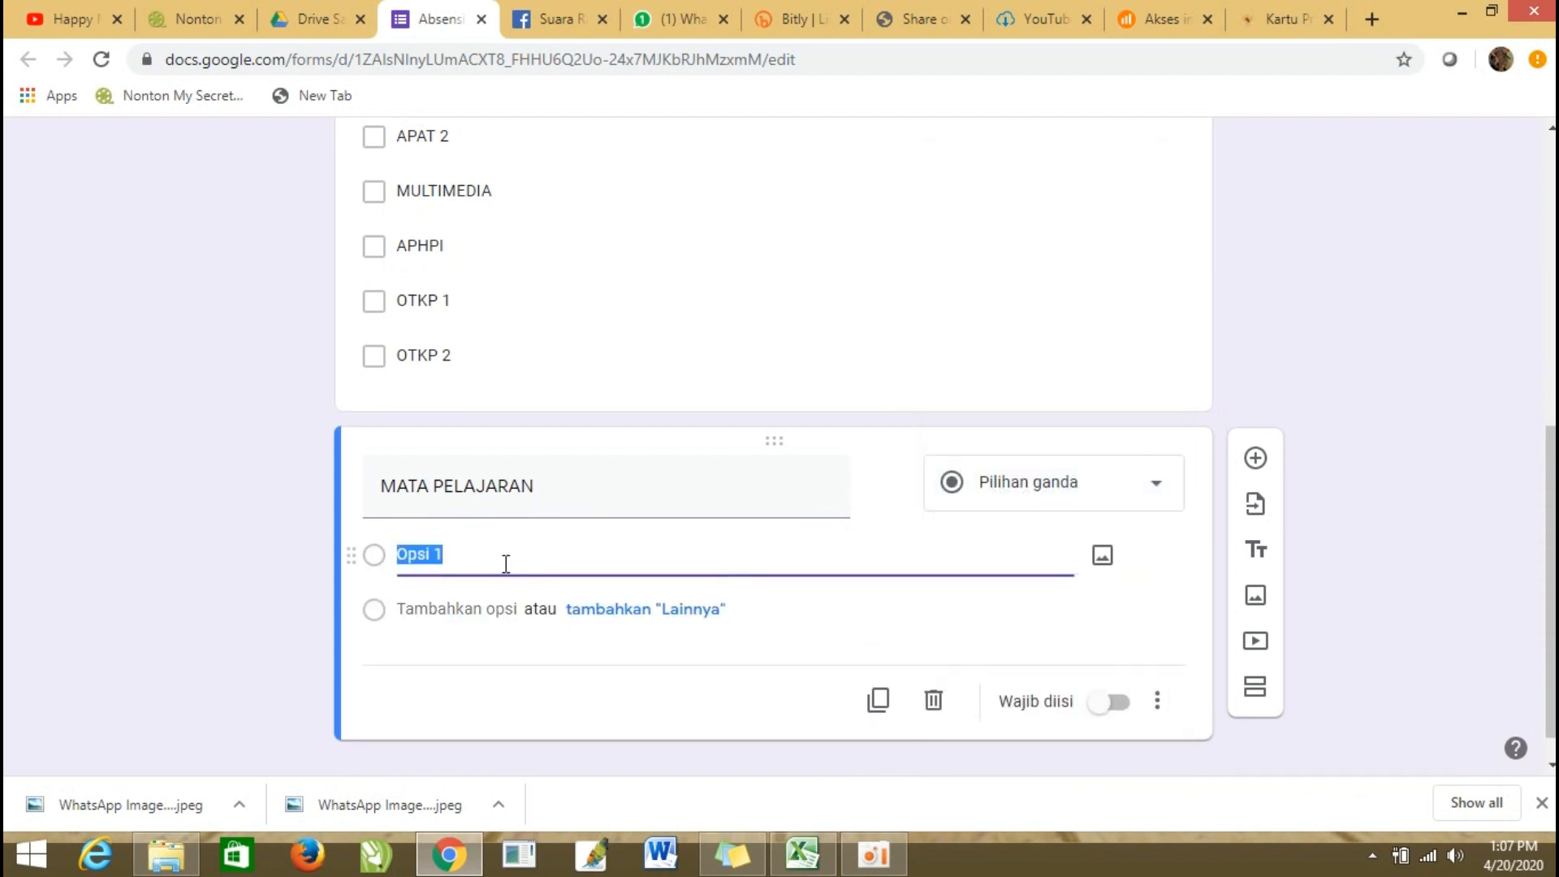
pyautogui.write('SIMULASI DIGITAL')
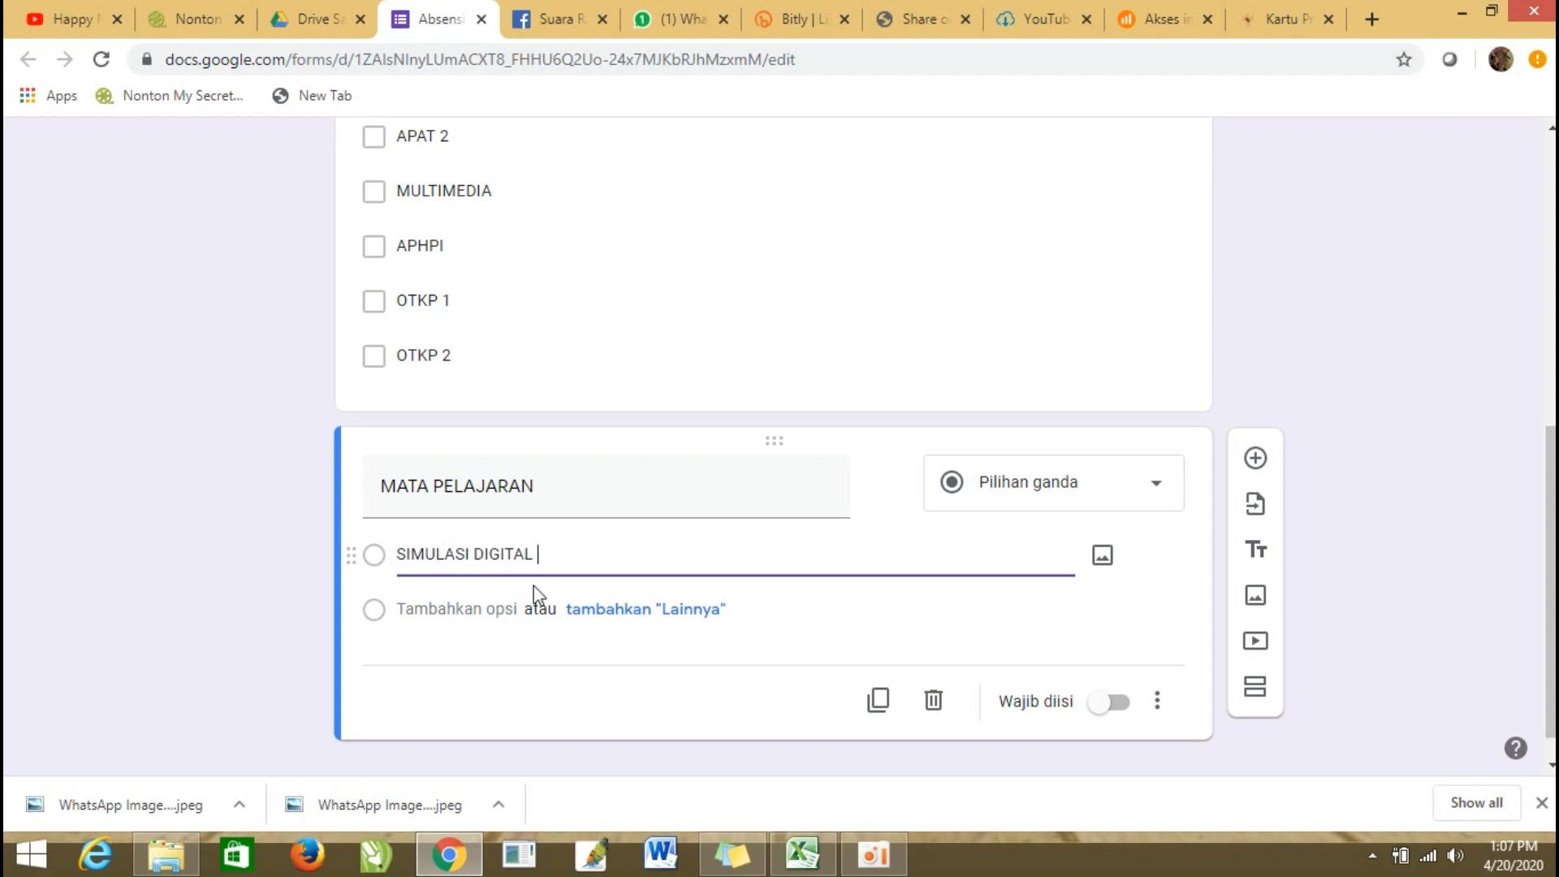
pyautogui.click(456, 607)
pyautogui.write('EONOMI BSINIS')
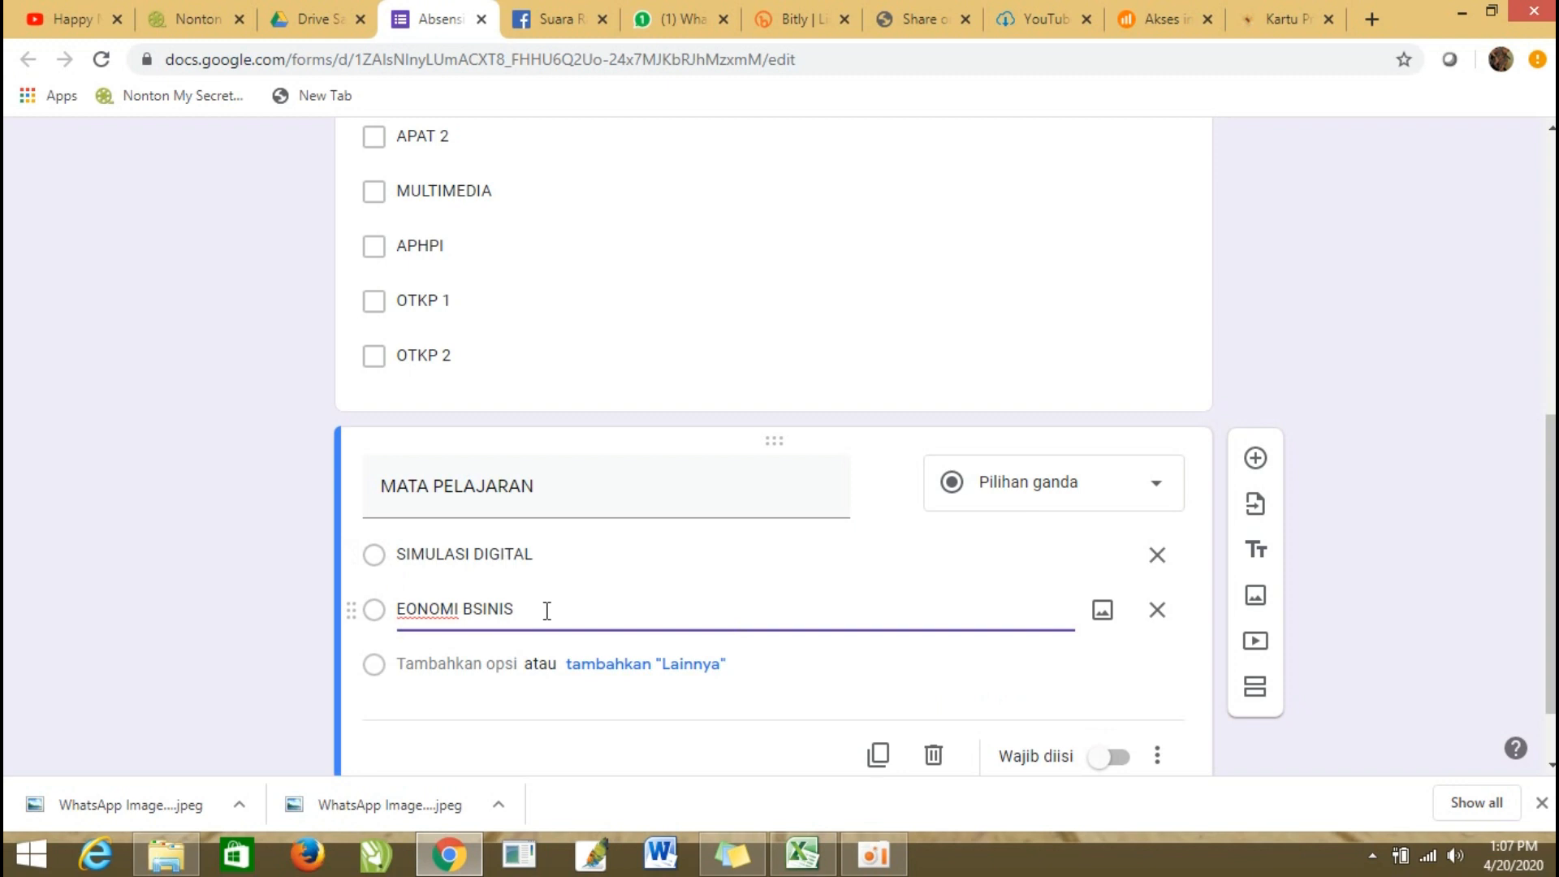
pyautogui.click(483, 609)
pyautogui.press('BackSpace')
pyautogui.write('S')
# Add "PENDIDIKAN KEWARGANEGARAAN" as the third option of the MATA PELAJARAN question.
pyautogui.click(453, 666)
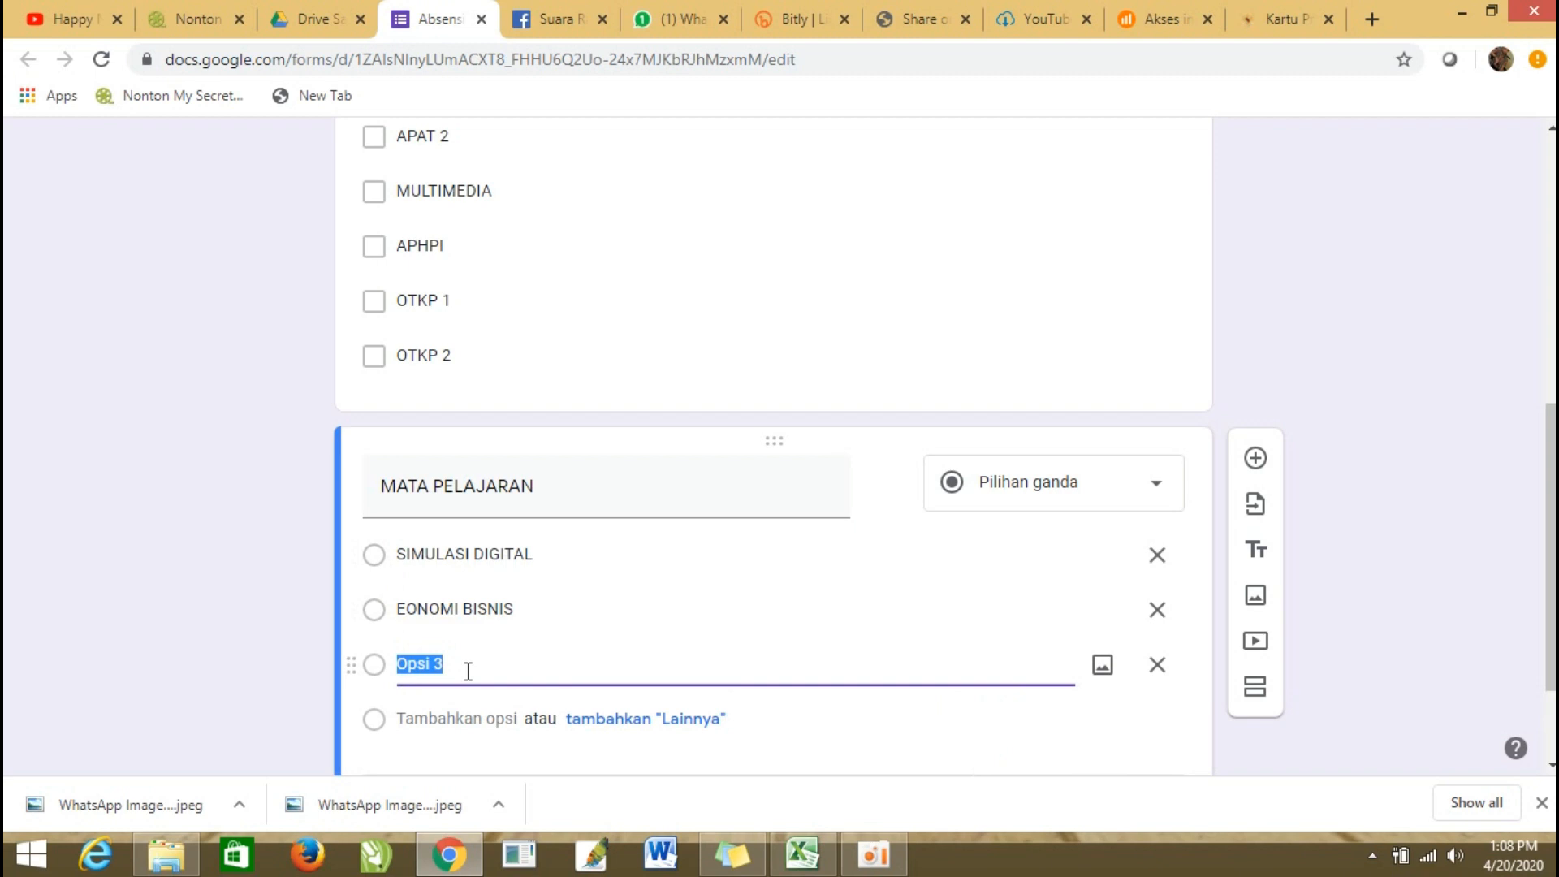
pyautogui.write('PENDIDIKAN KEWARGANEGARAAN')
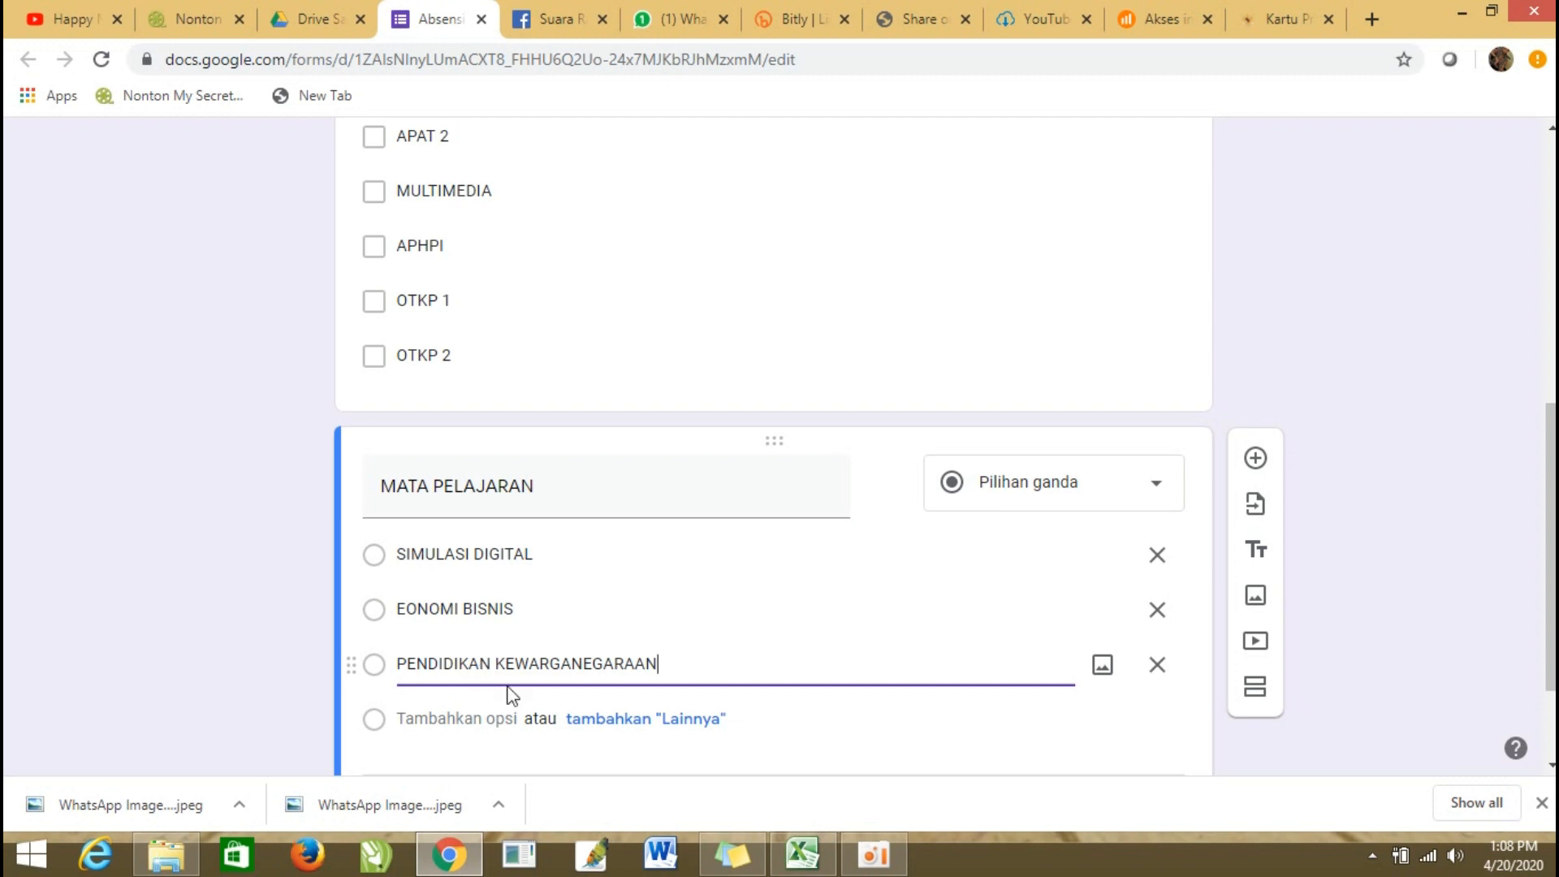
pyautogui.click(785, 730)
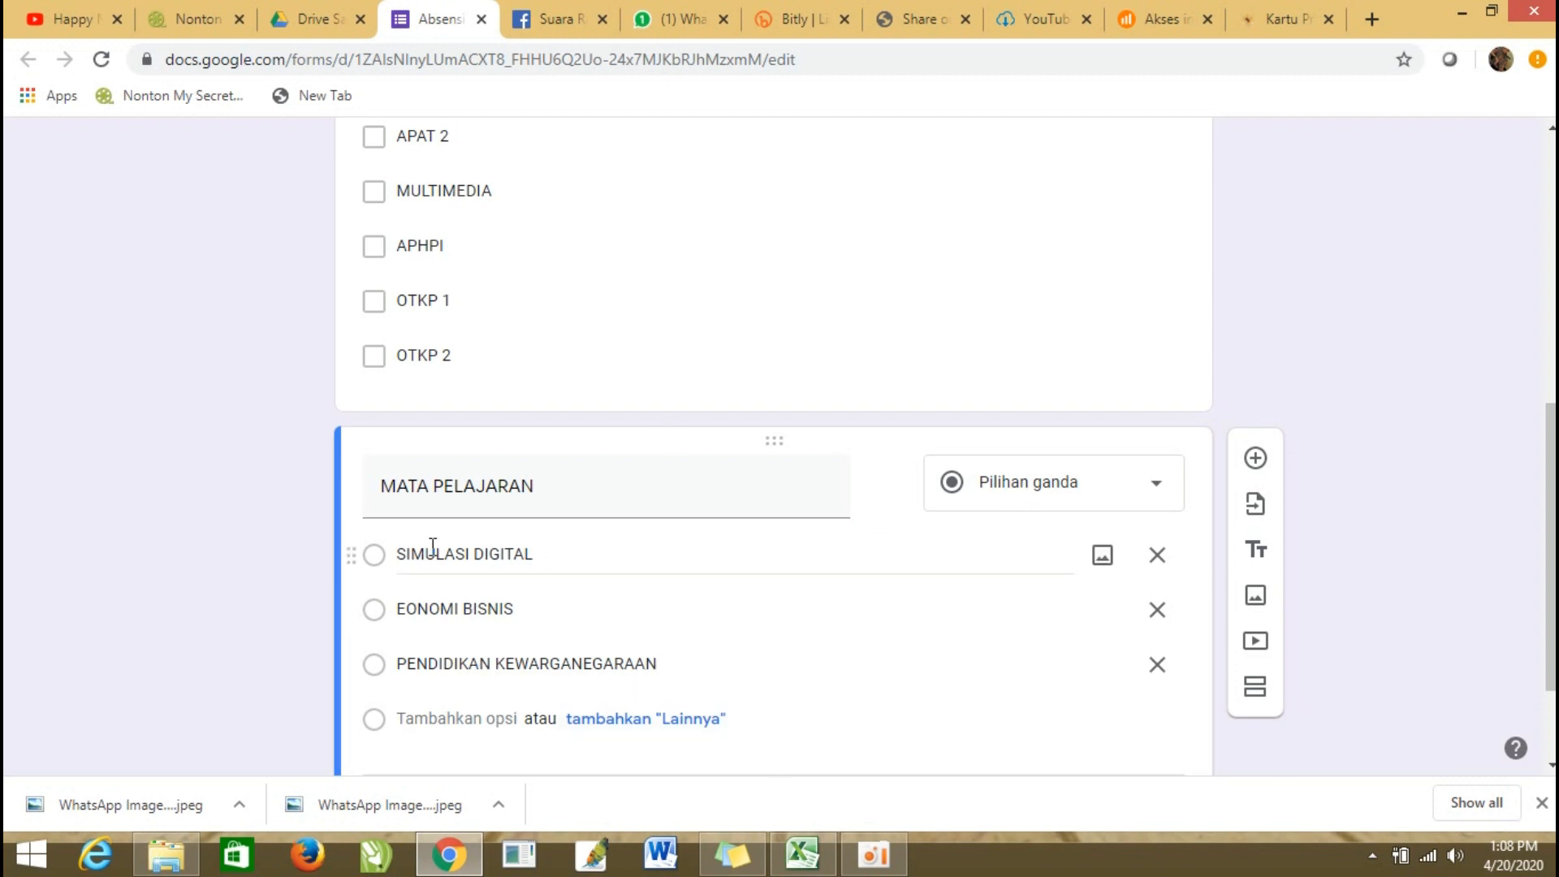
# Make the MATA PELAJARAN question required and review the form's questions.
pyautogui.scroll(-2, 632, 640)
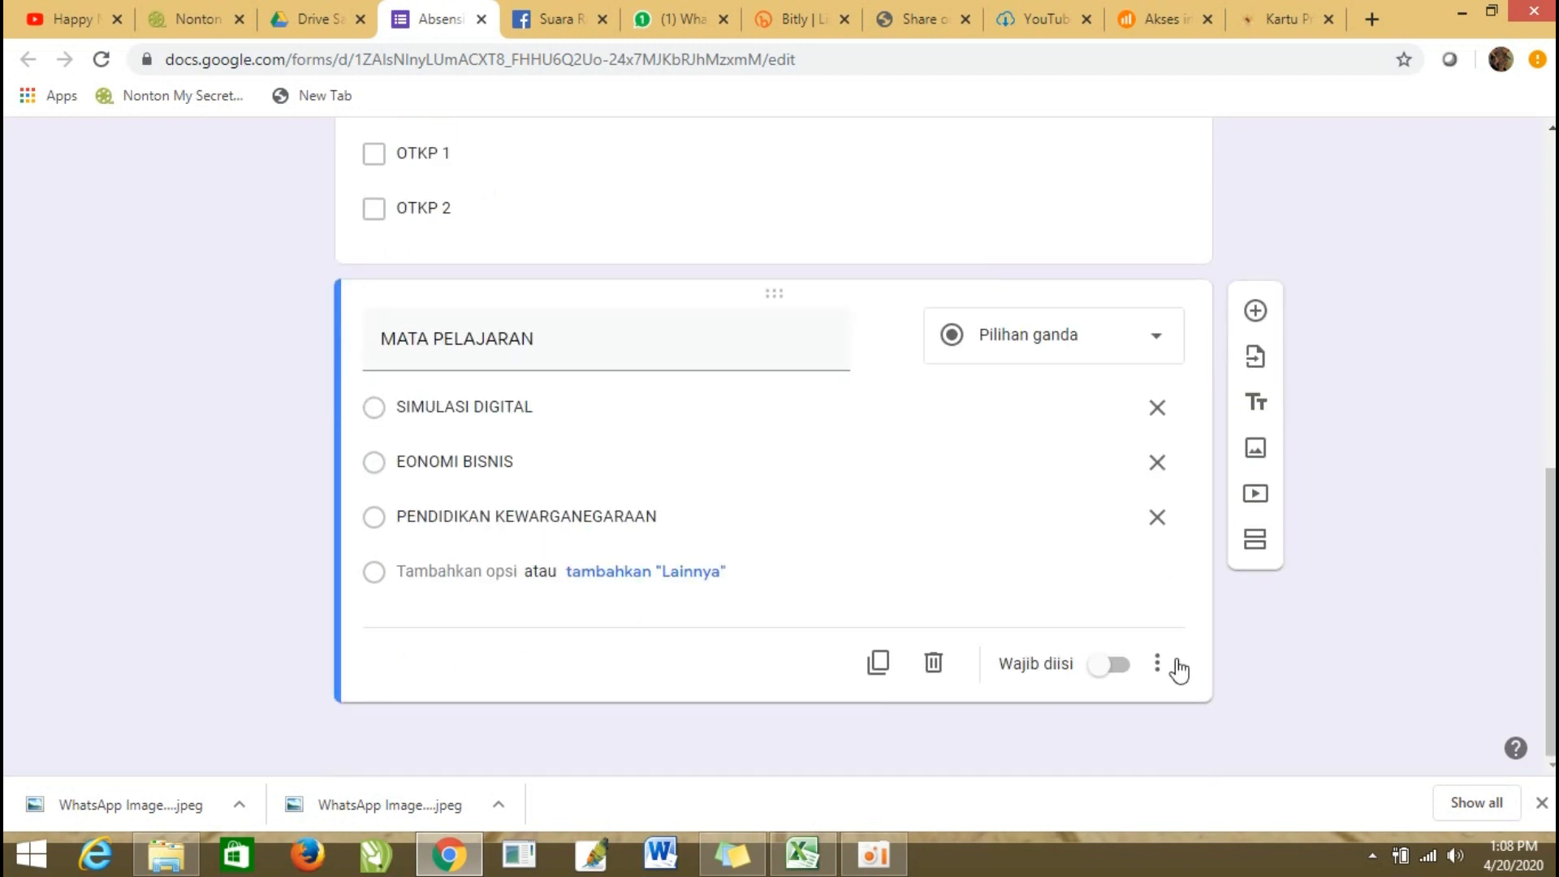
pyautogui.click(1120, 679)
pyautogui.scroll(4, 823, 563)
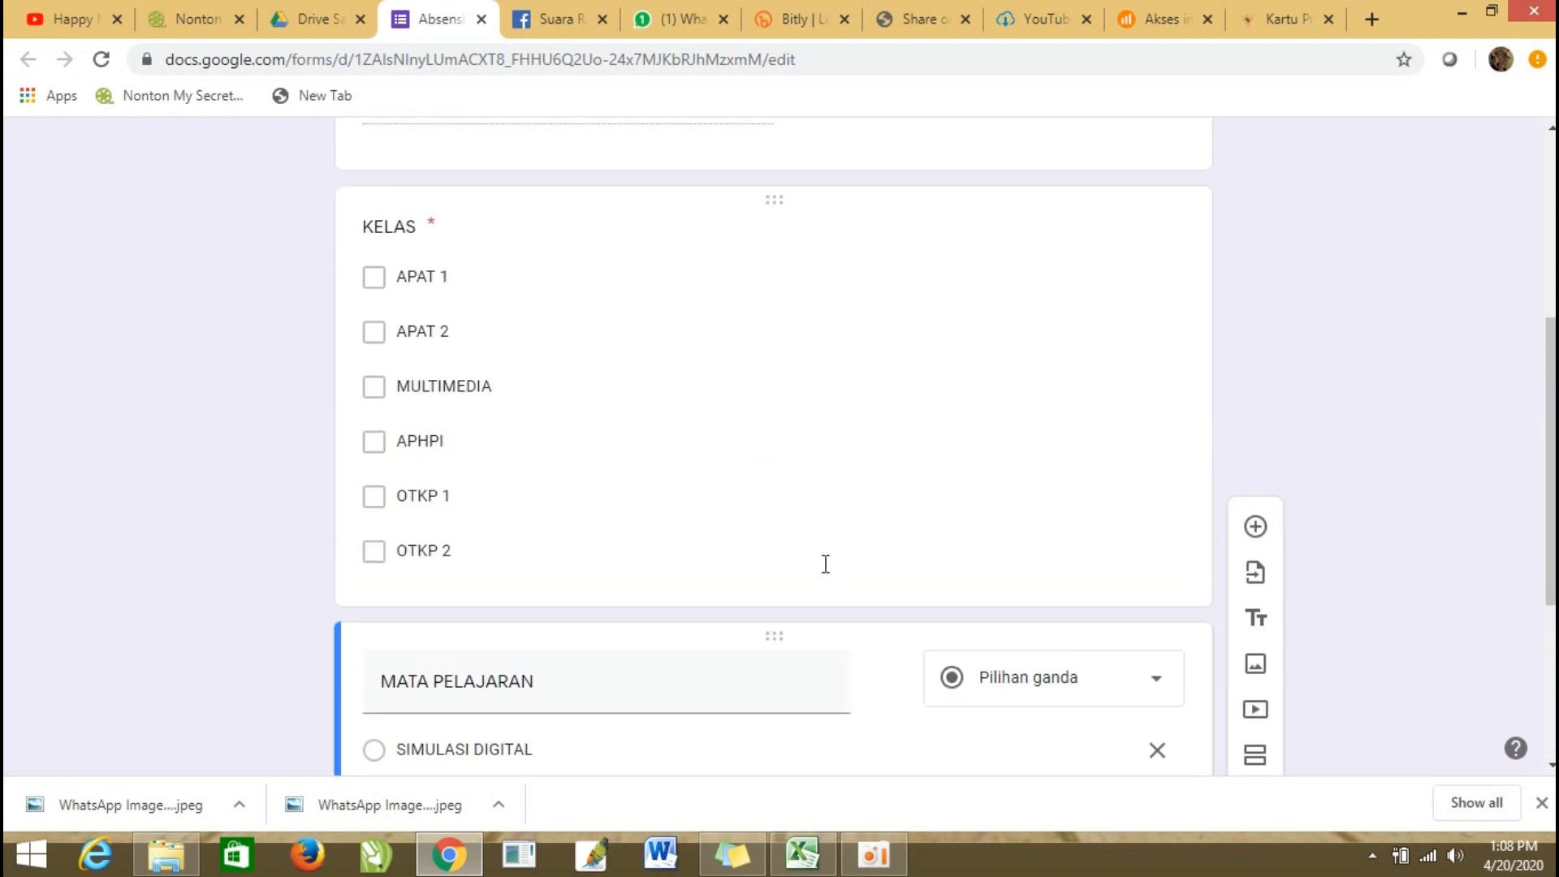
pyautogui.scroll(1, 824, 563)
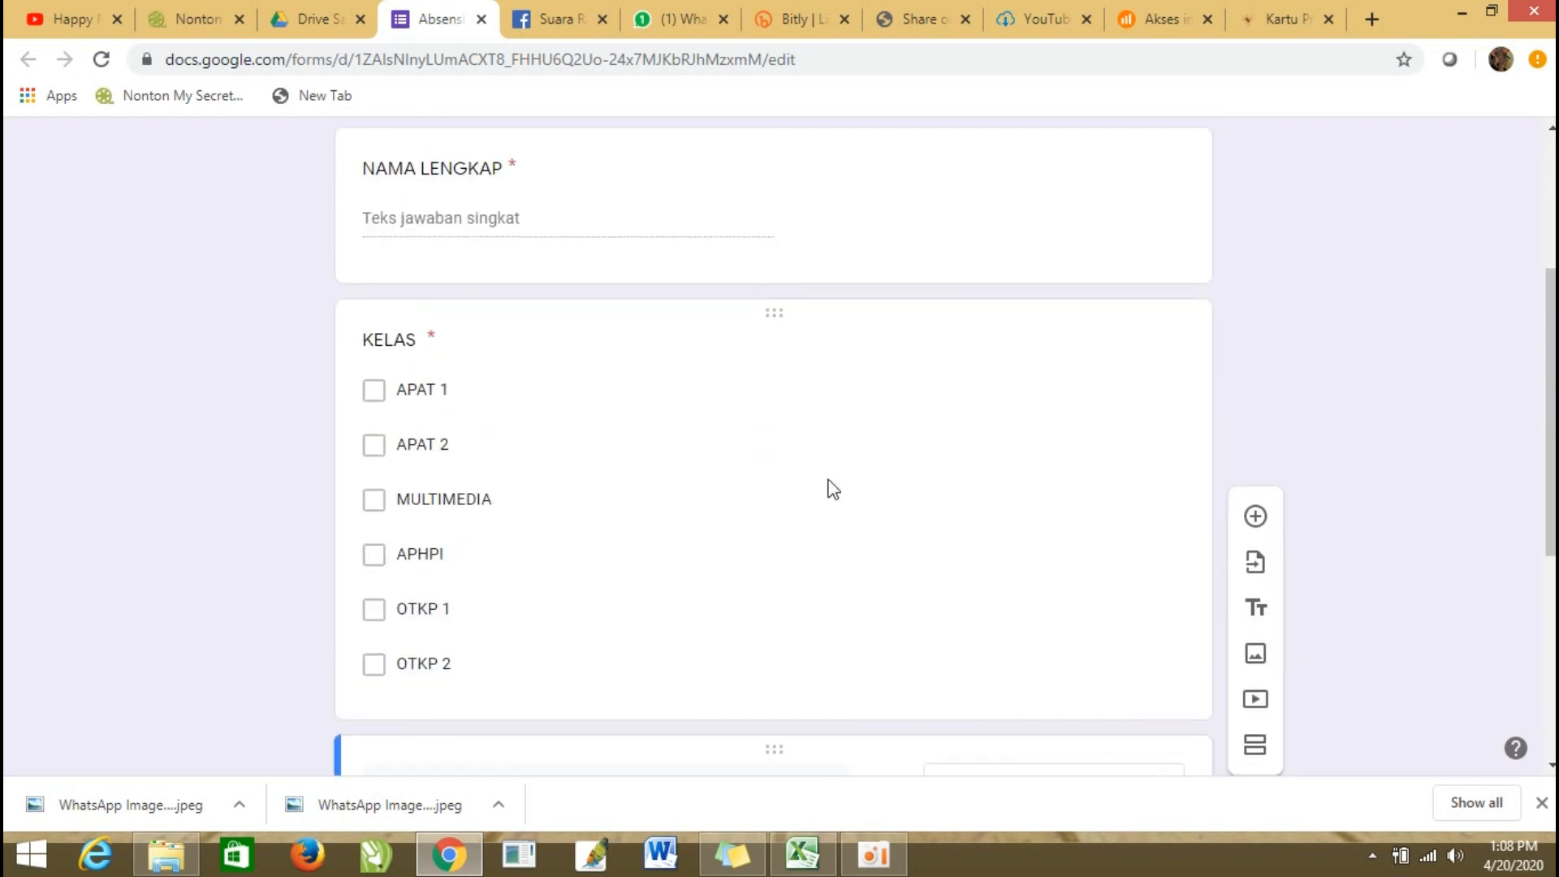
pyautogui.scroll(-4, 834, 489)
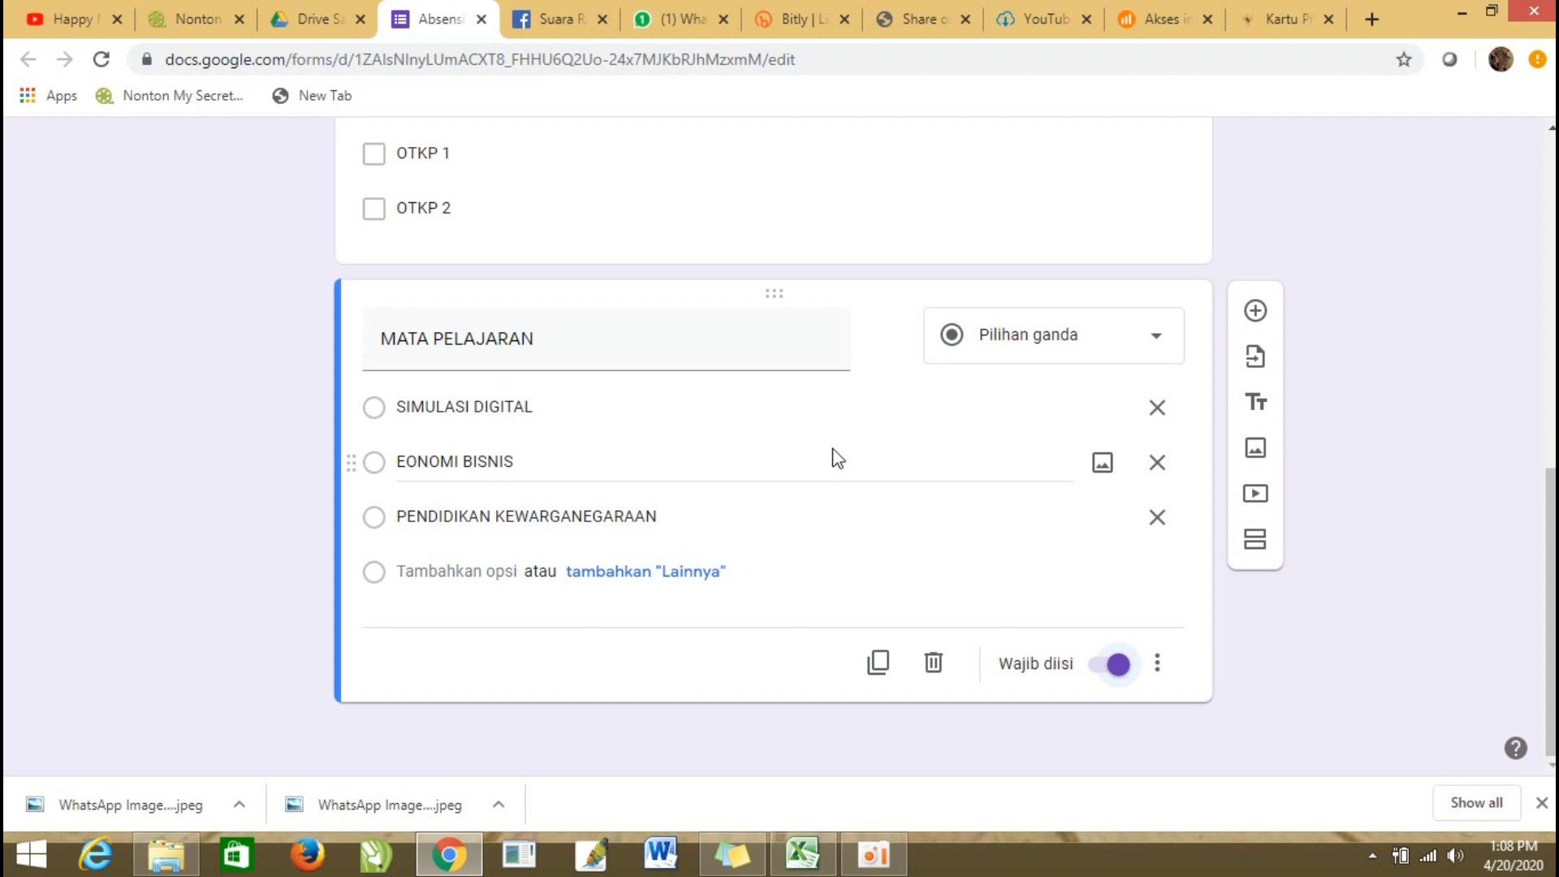
# Shorten the form's share link (Perpendek URL), copy it, and return to the form editor.
pyautogui.scroll(7, 836, 455)
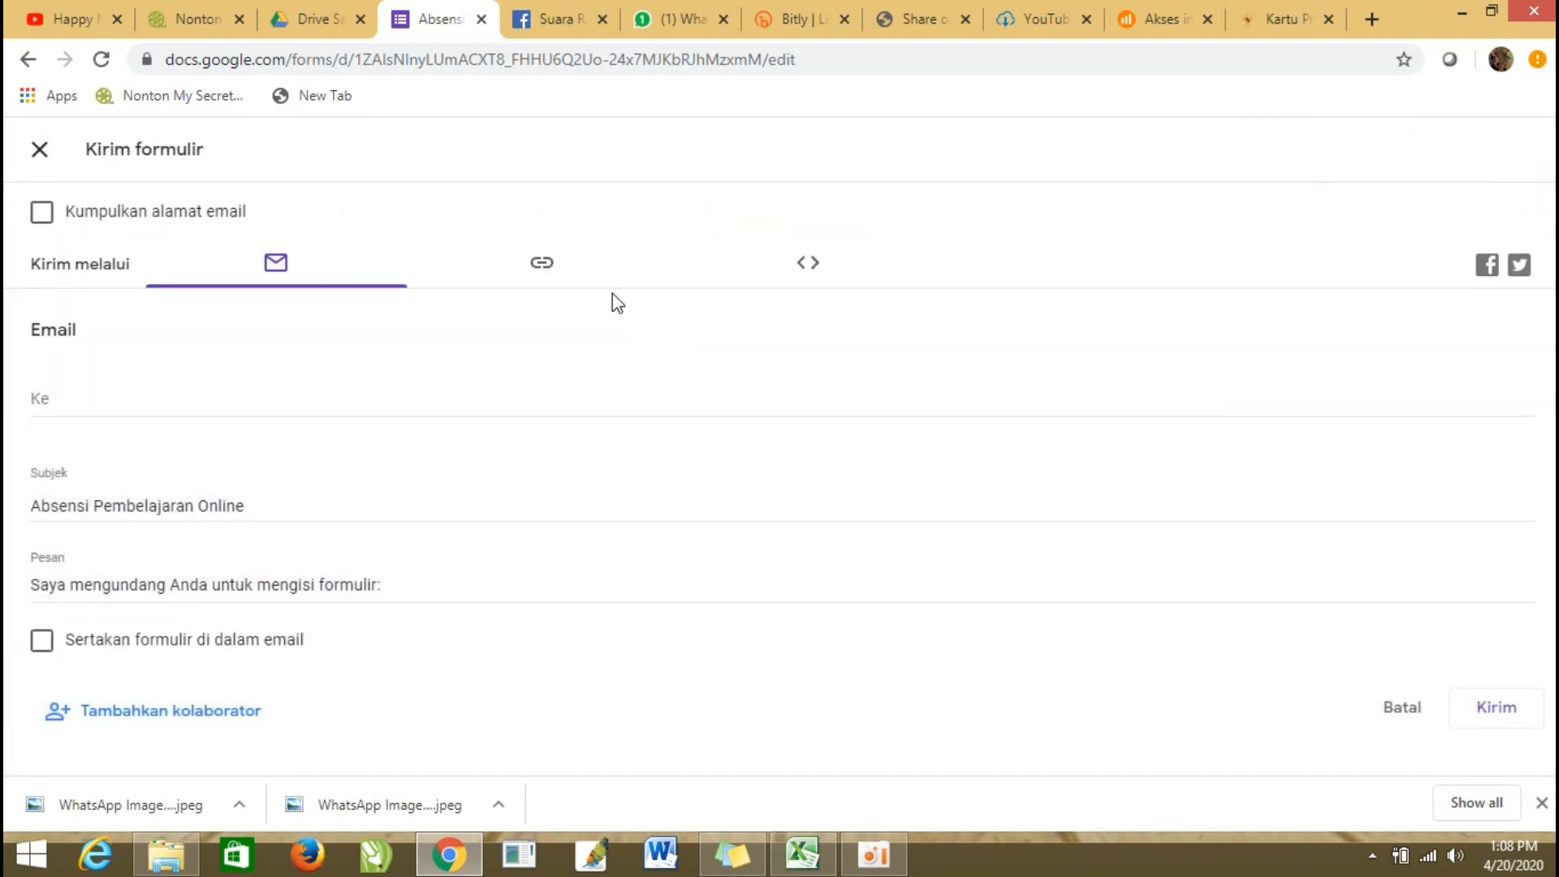
pyautogui.click(552, 276)
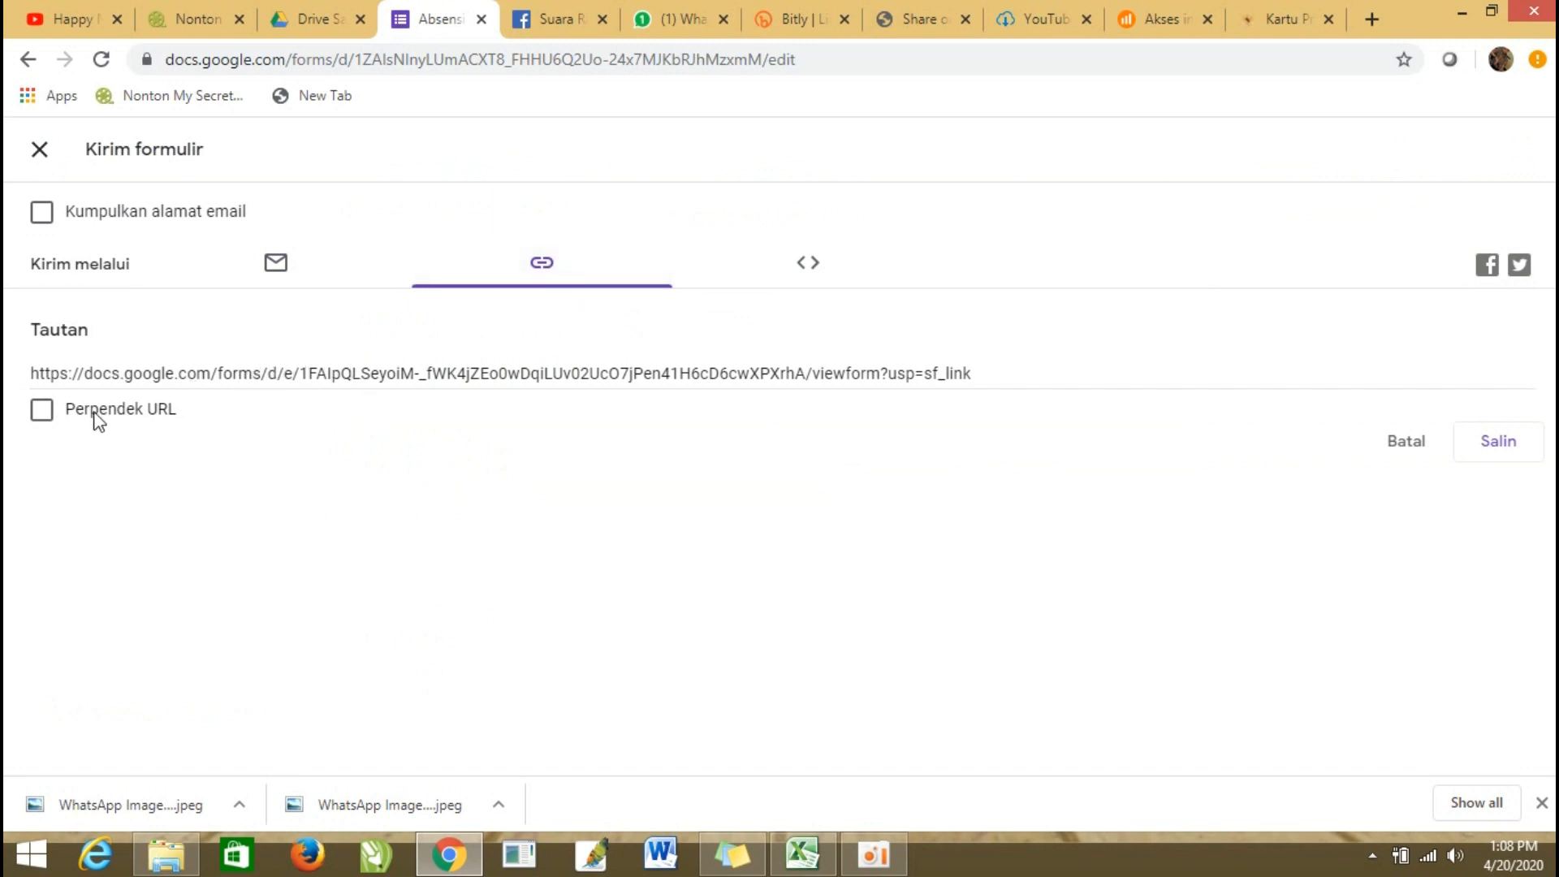
pyautogui.click(41, 409)
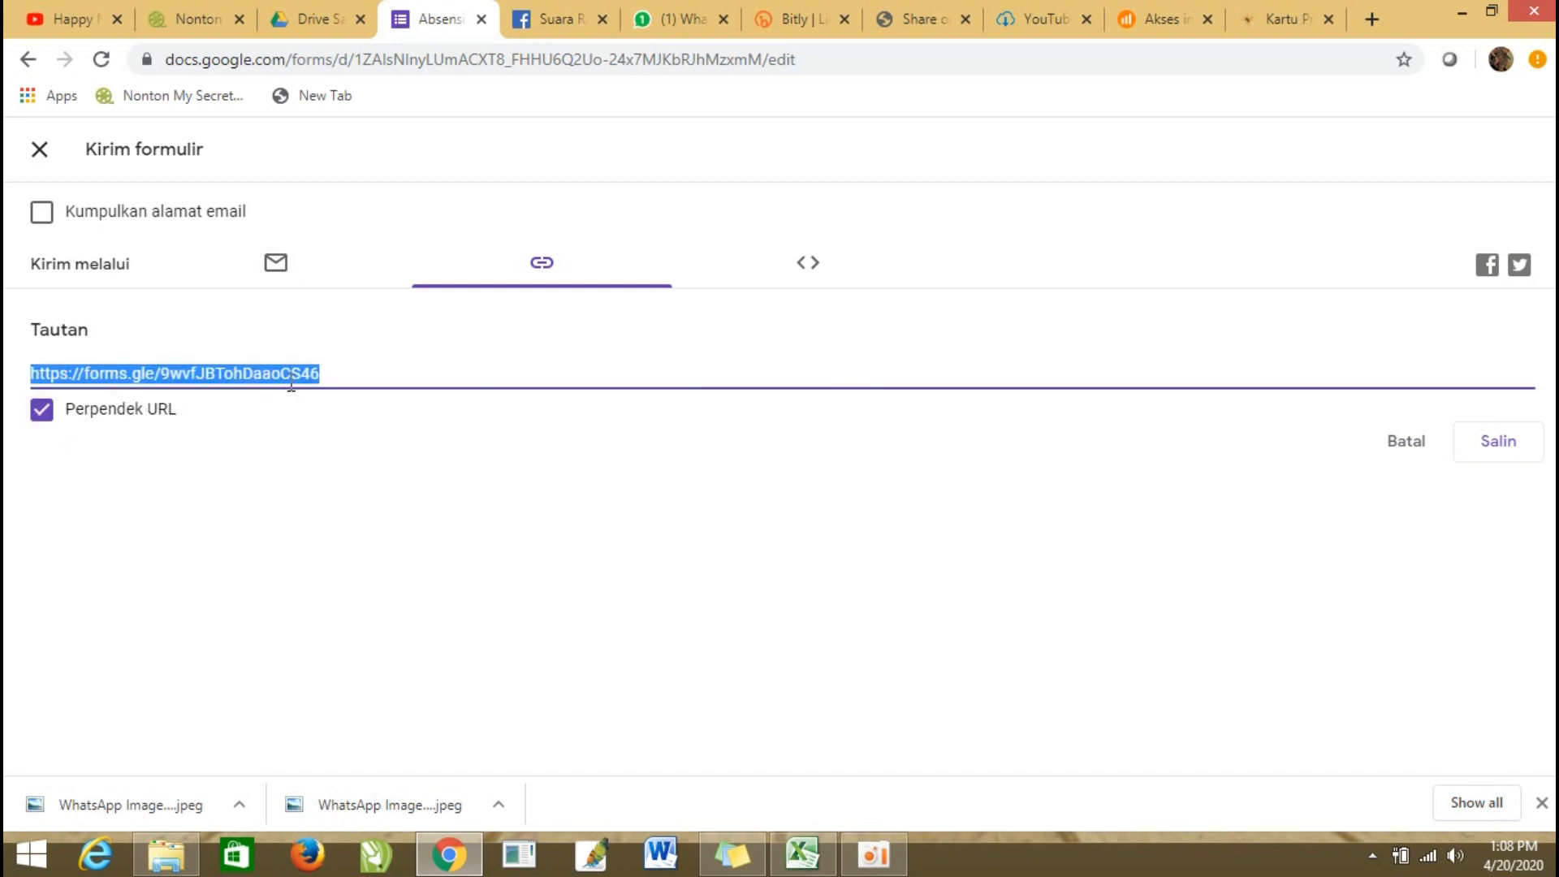
pyautogui.rightClick(111, 375)
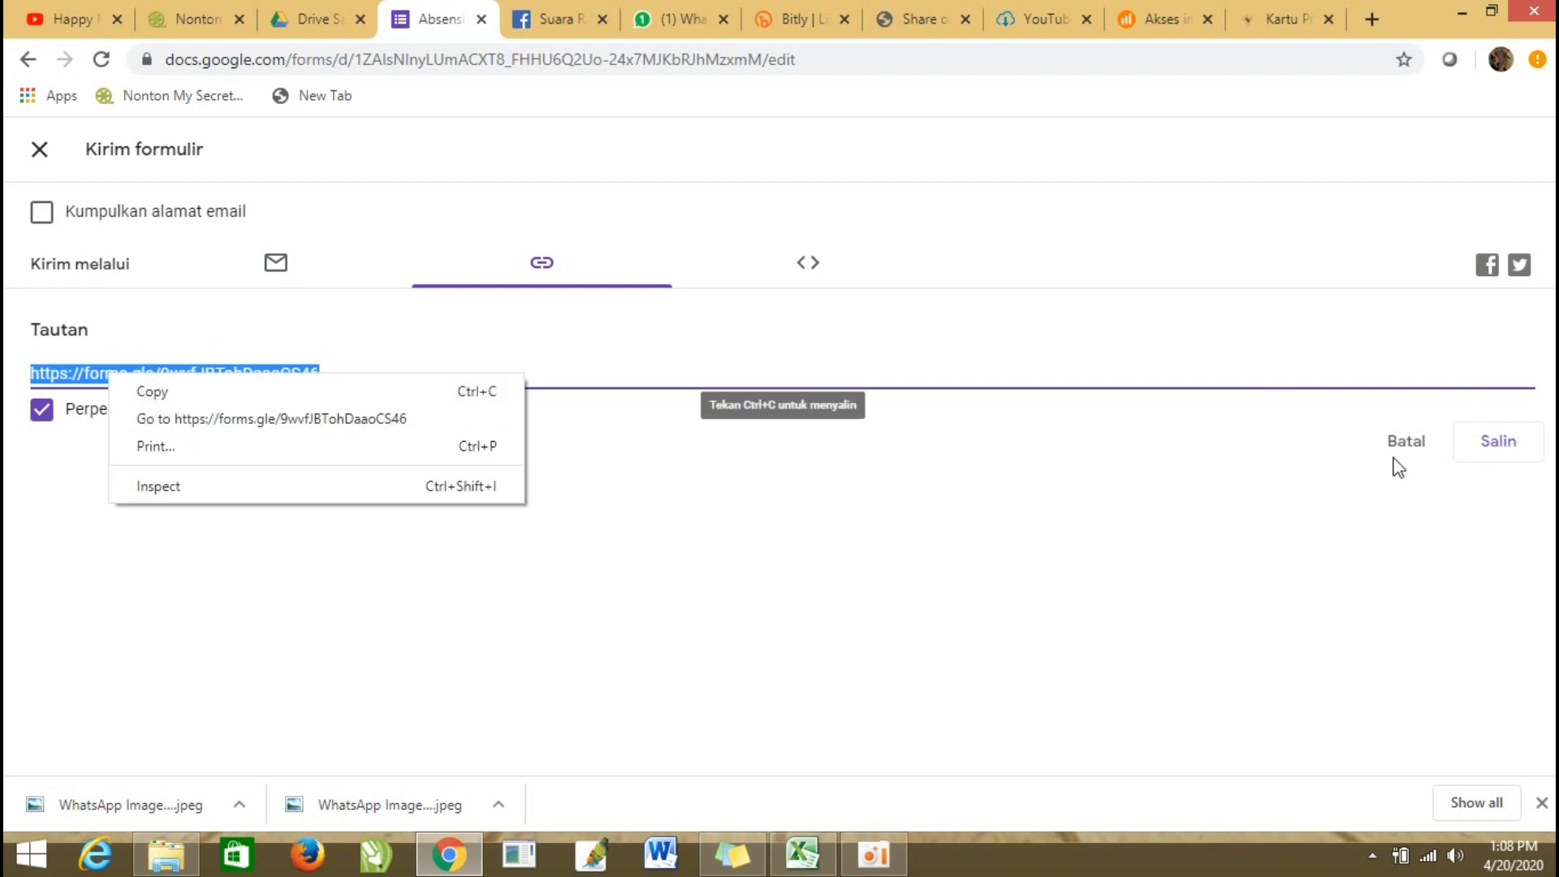
pyautogui.click(1497, 442)
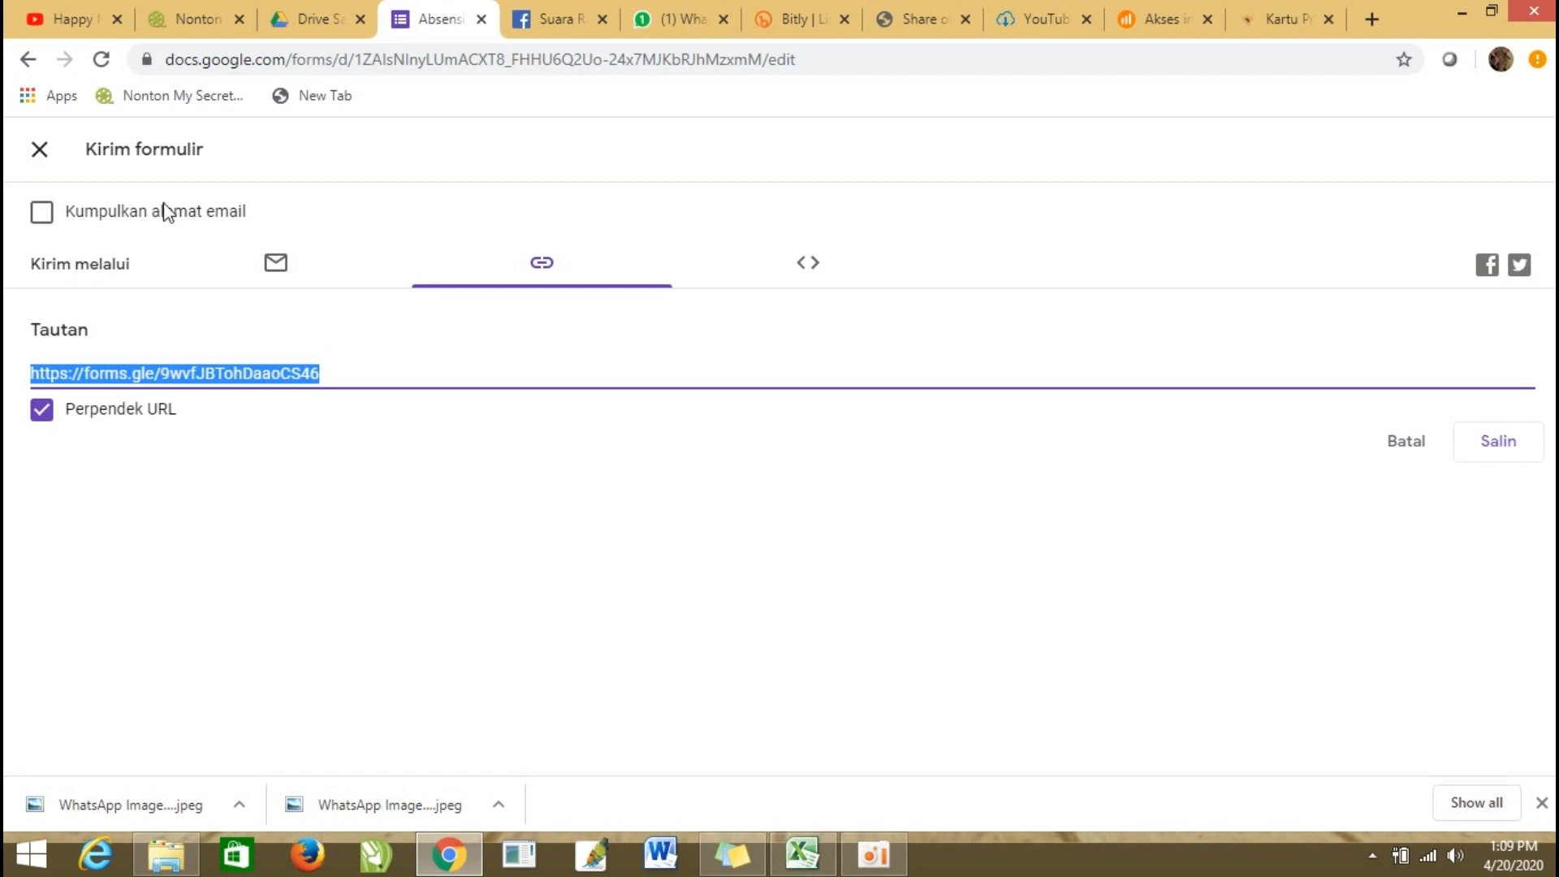
pyautogui.click(40, 149)
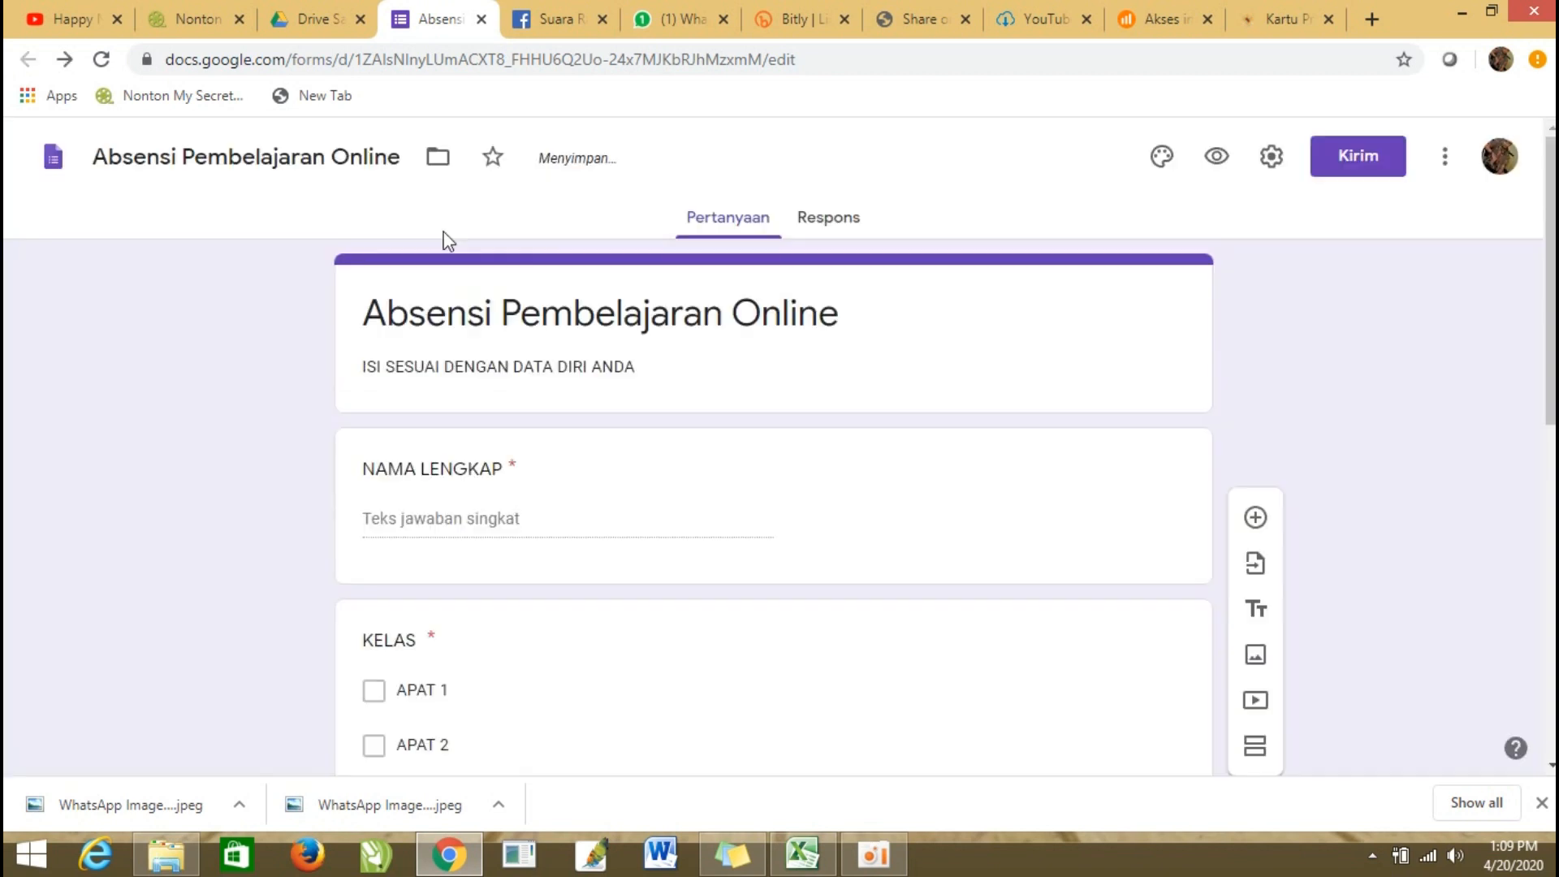
# Create a new spreadsheet to collect the form's responses, look it over, and return to the form.
pyautogui.scroll(-8, 751, 426)
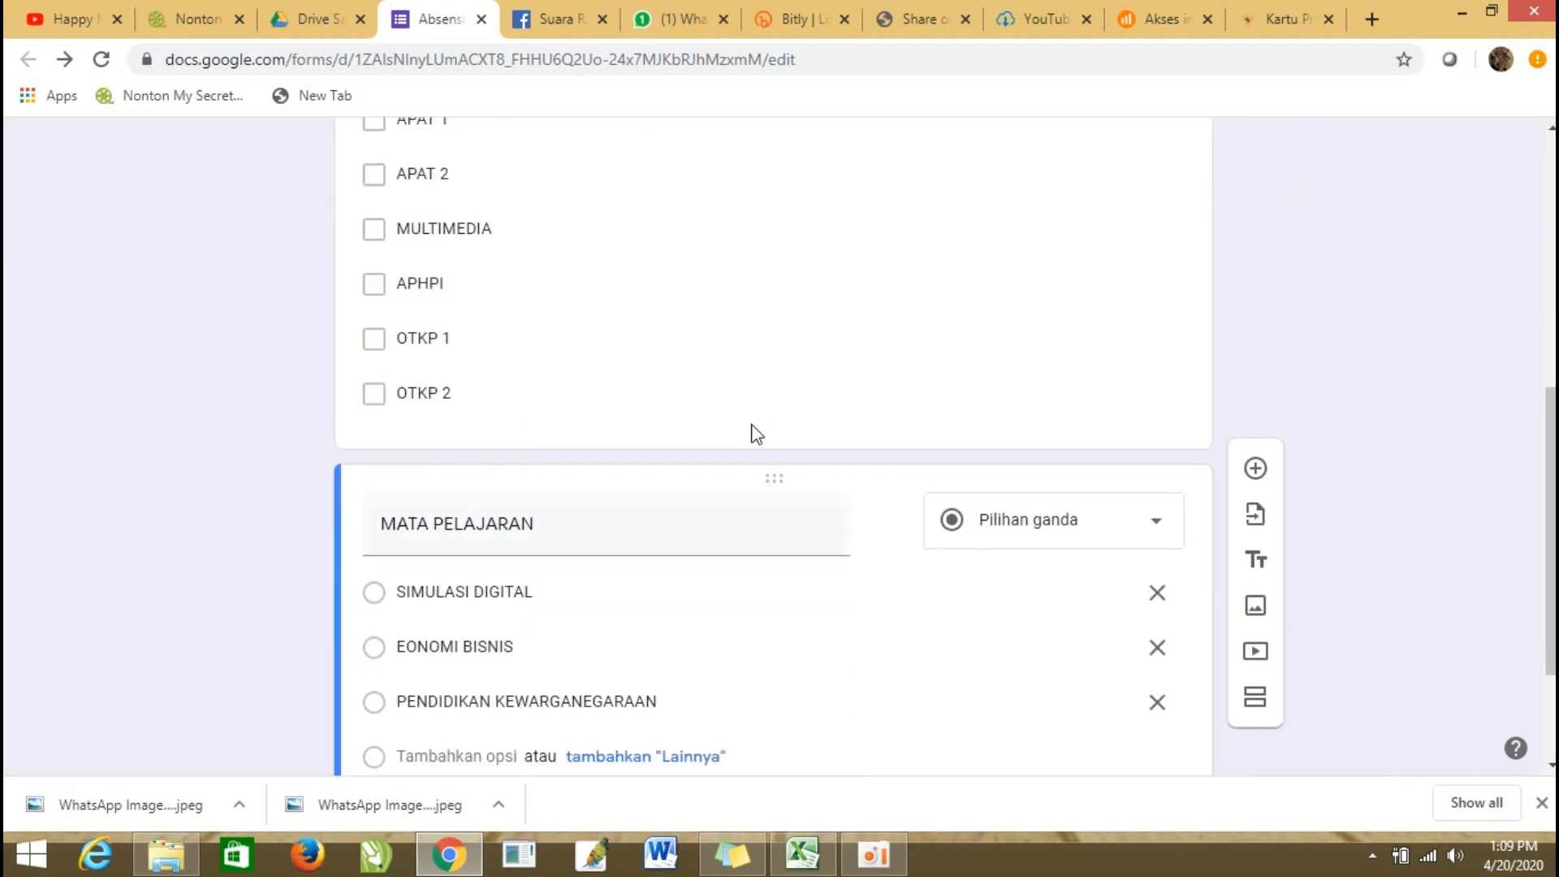
pyautogui.scroll(10, 763, 438)
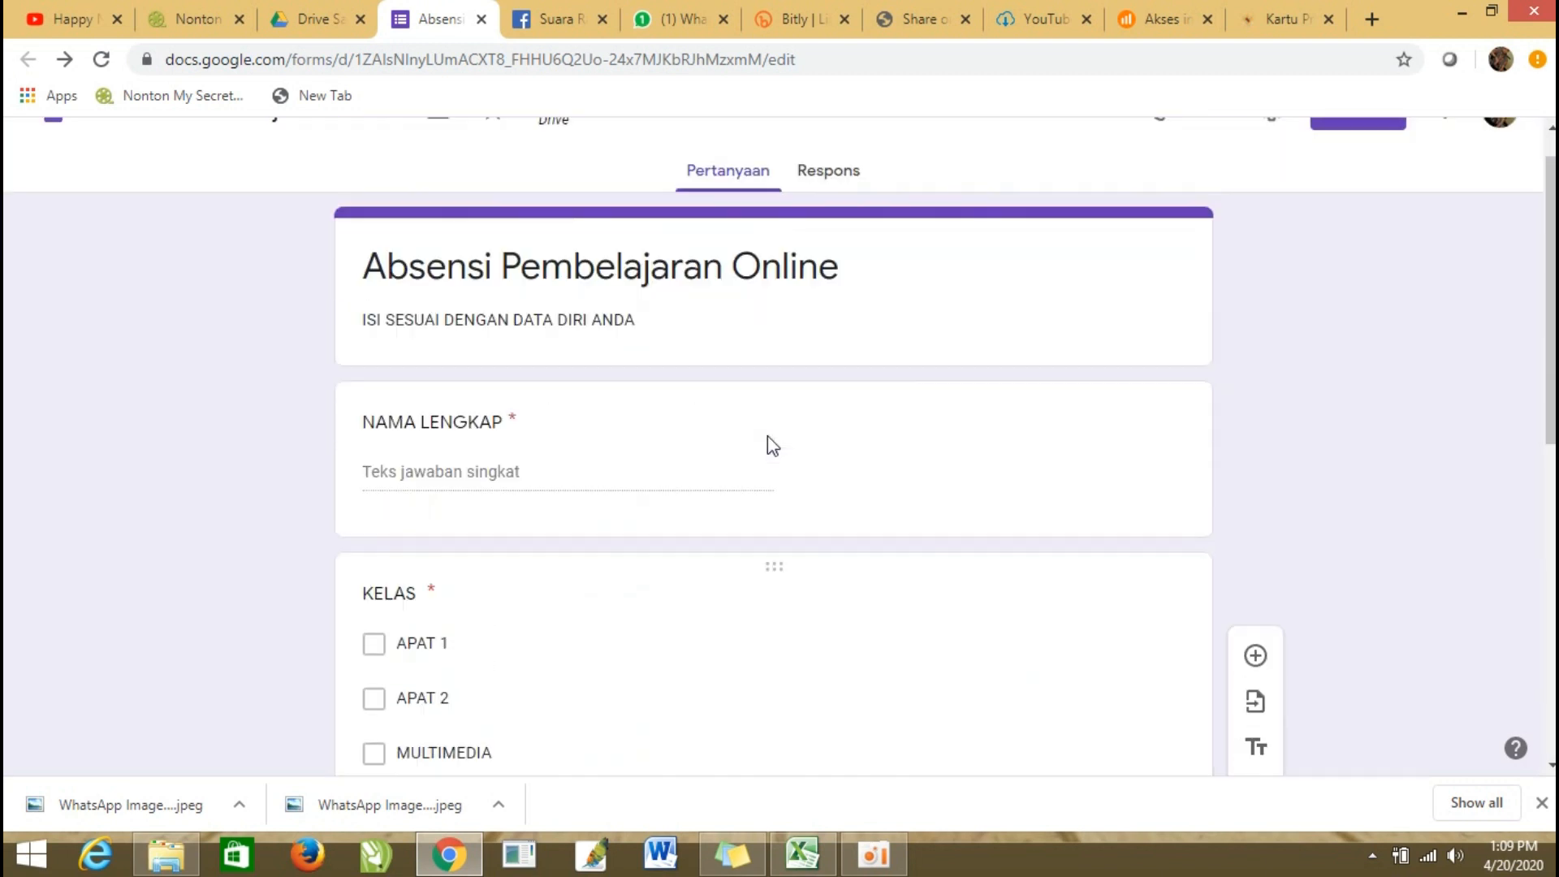
pyautogui.click(837, 230)
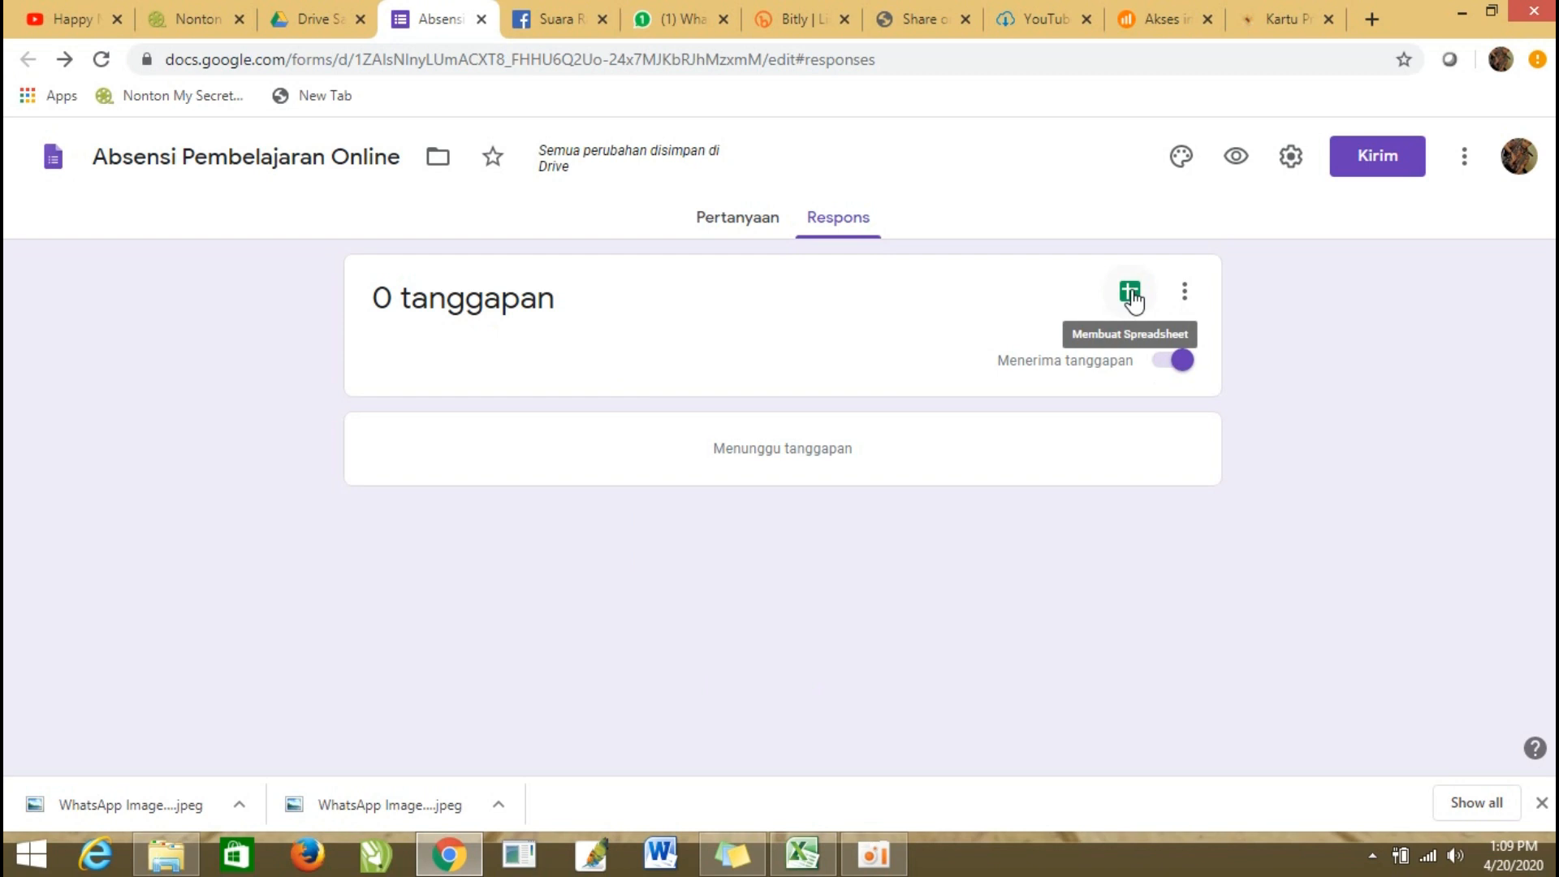
pyautogui.click(1130, 294)
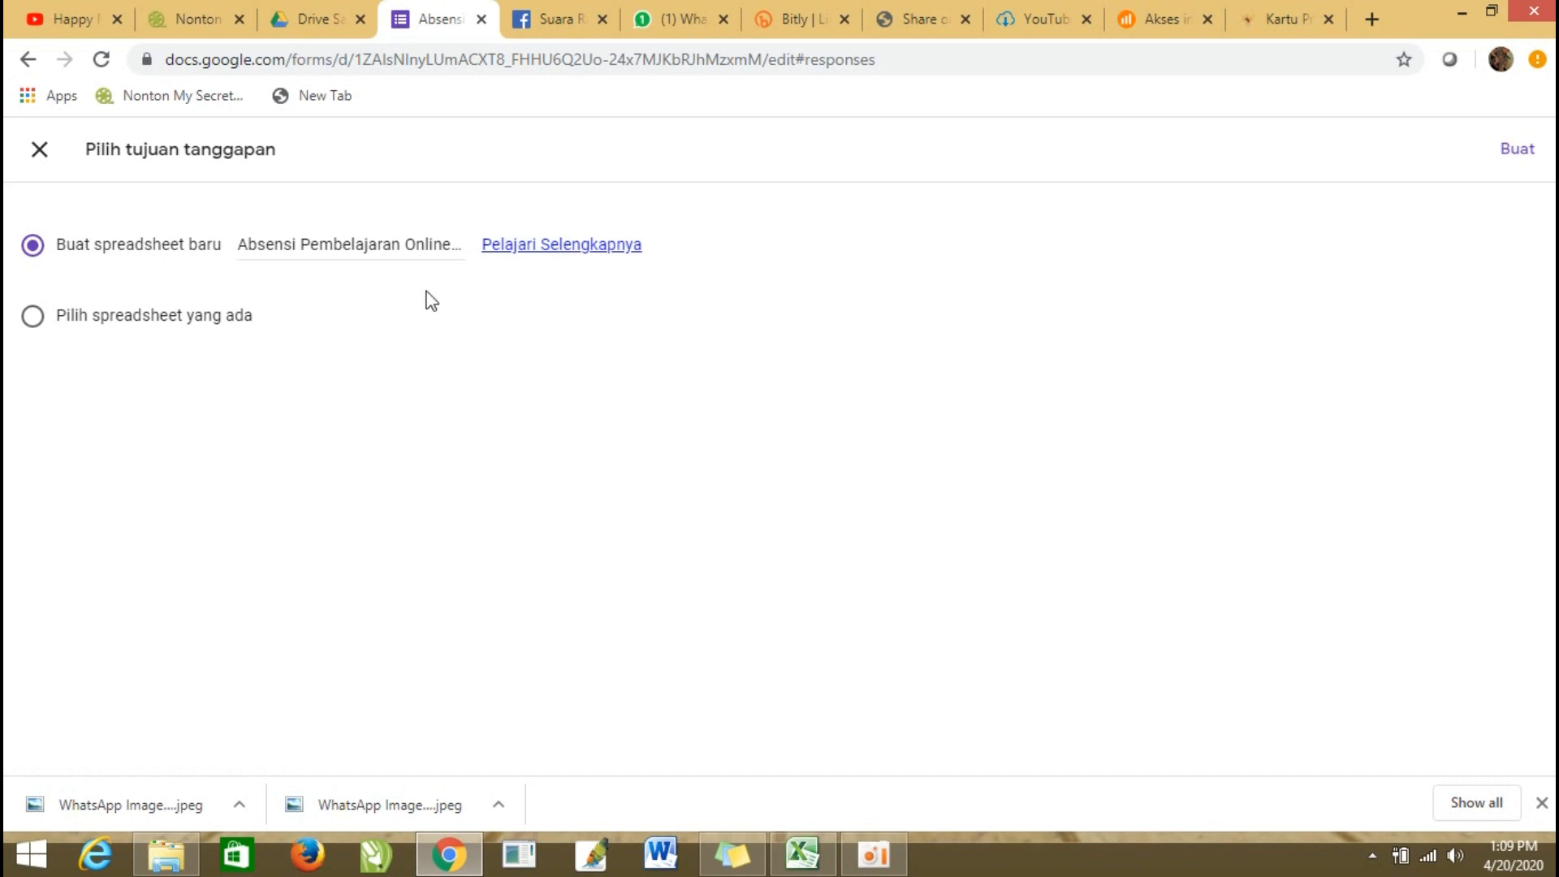
pyautogui.click(1533, 166)
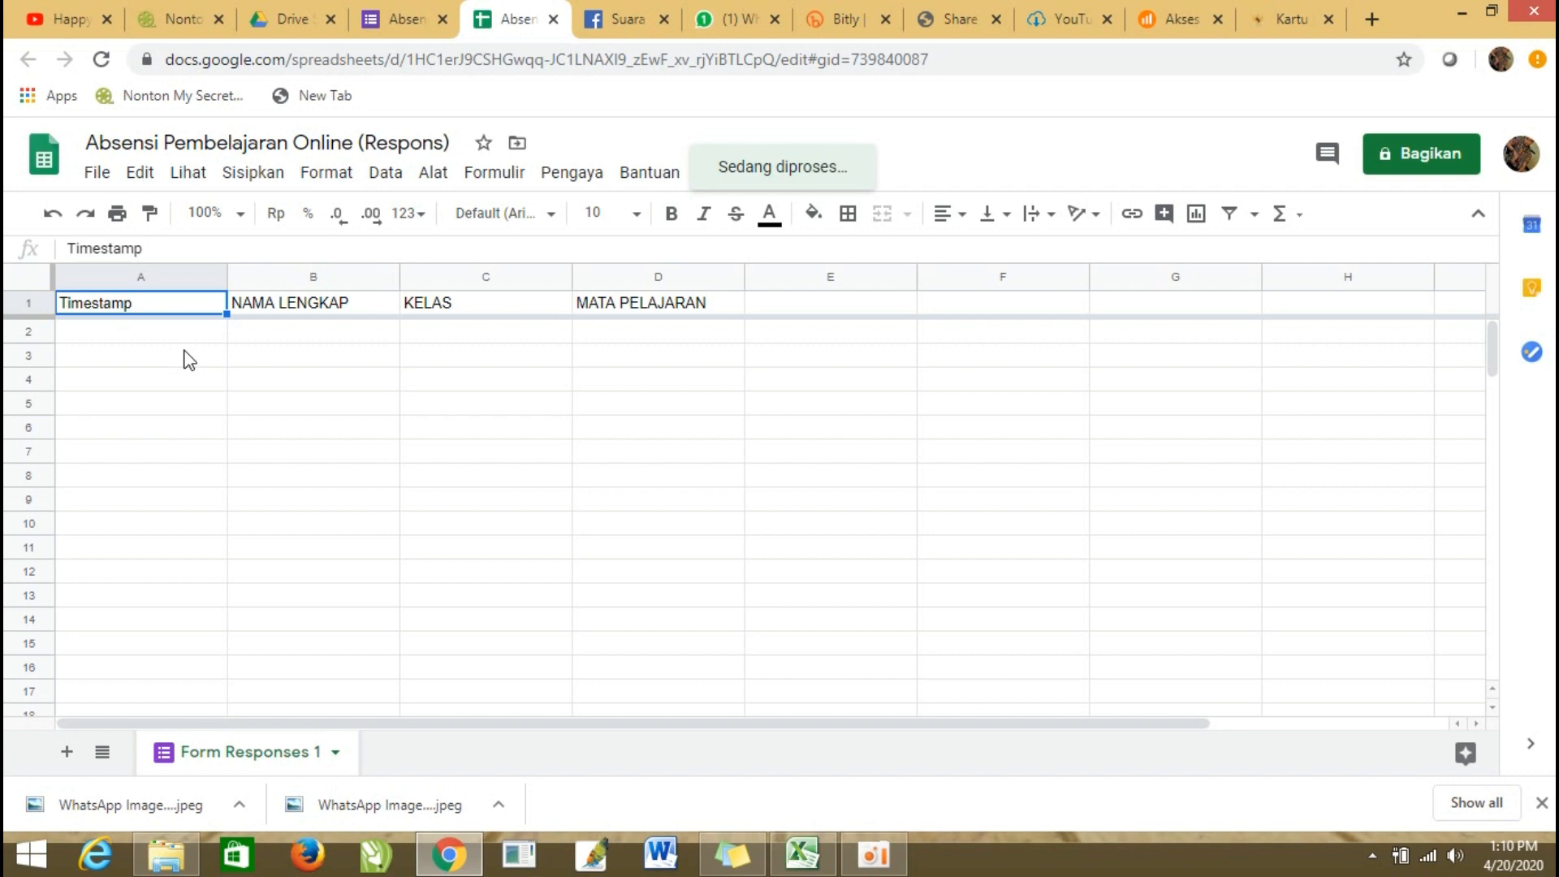
pyautogui.scroll(-3, 405, 532)
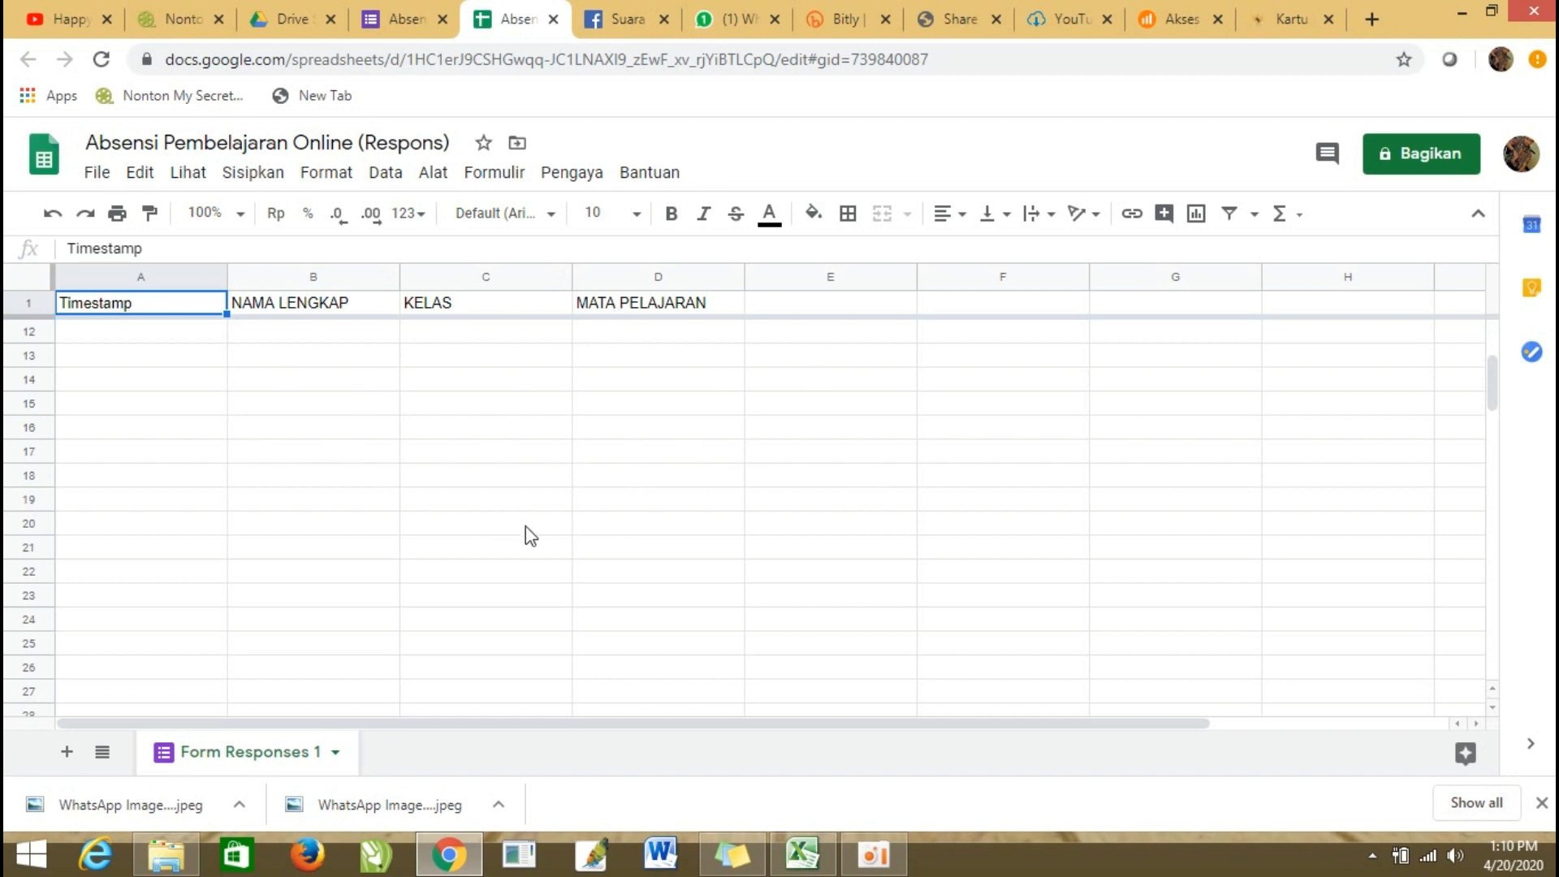
pyautogui.click(404, 19)
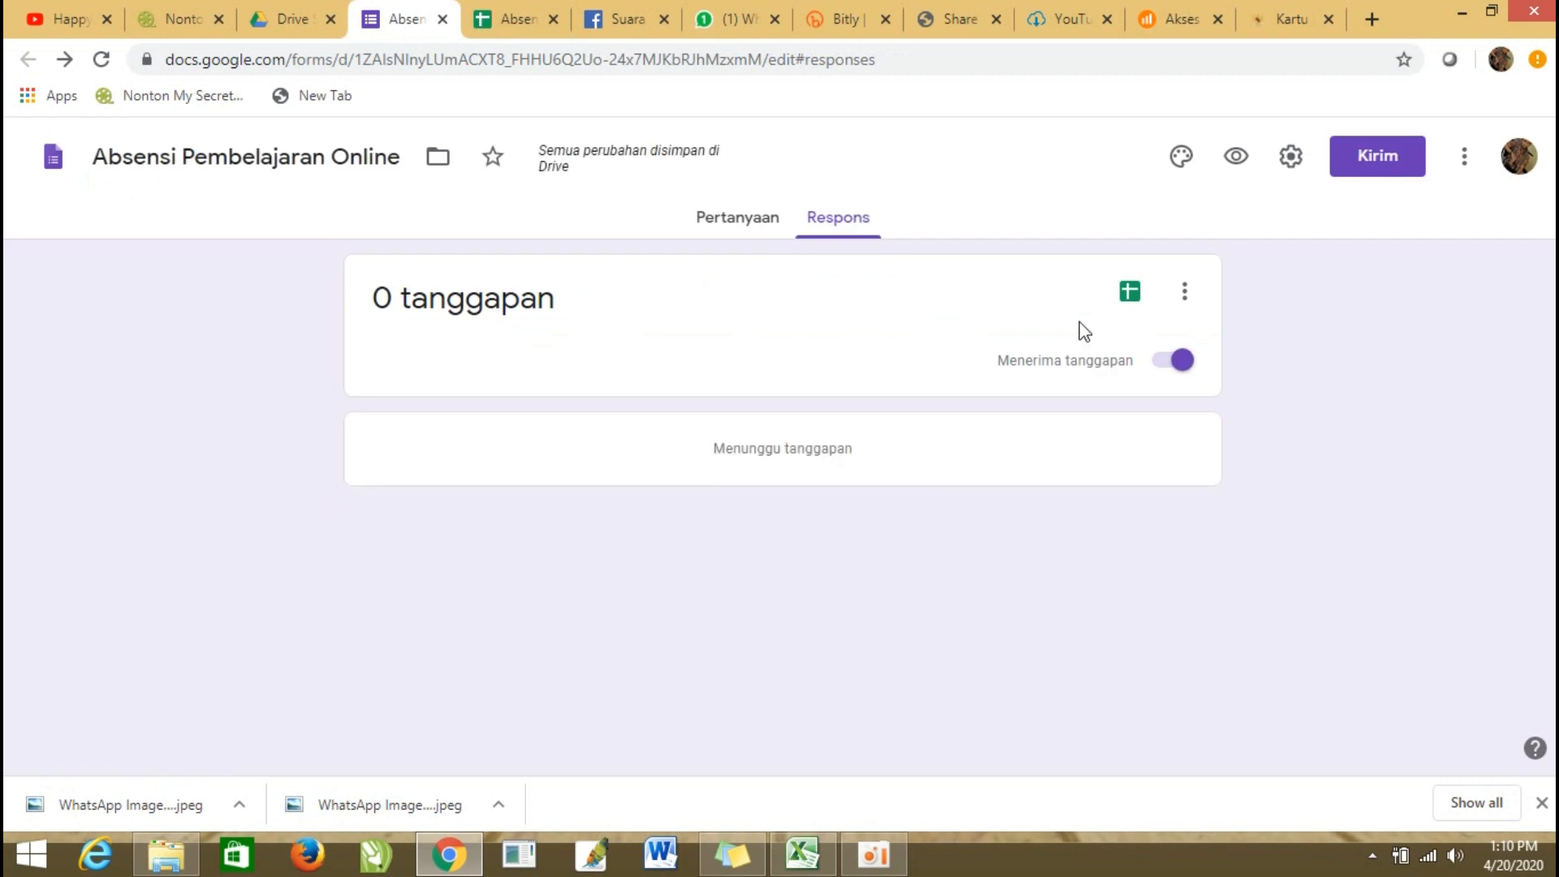